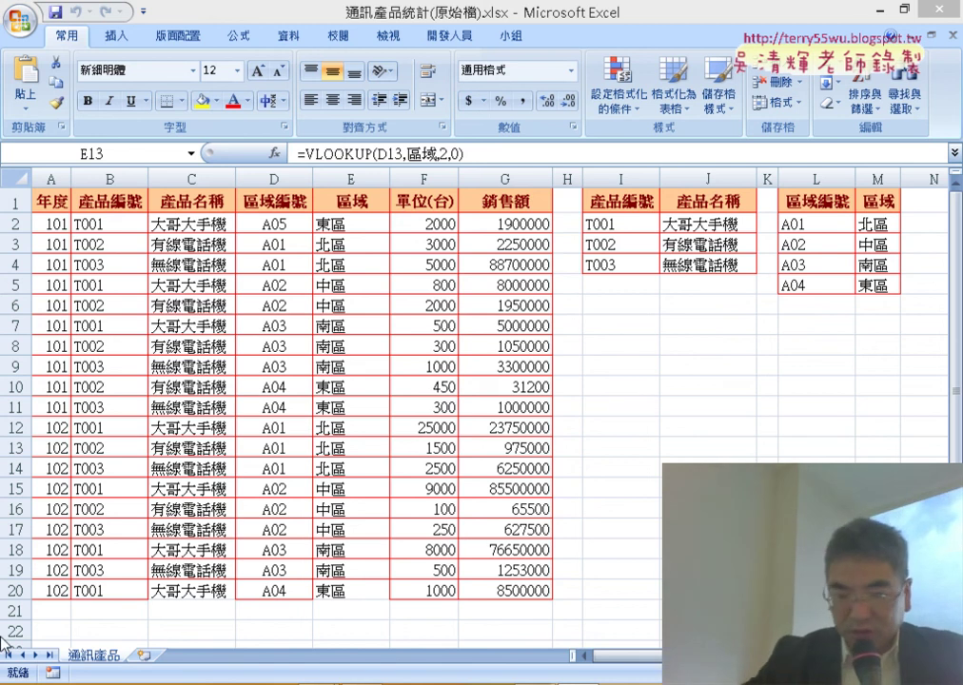
# Step: Switch from the Excel product sales workbook to the PowerPoint lecture slides
pyautogui.hotkey('alt', 'Tab')
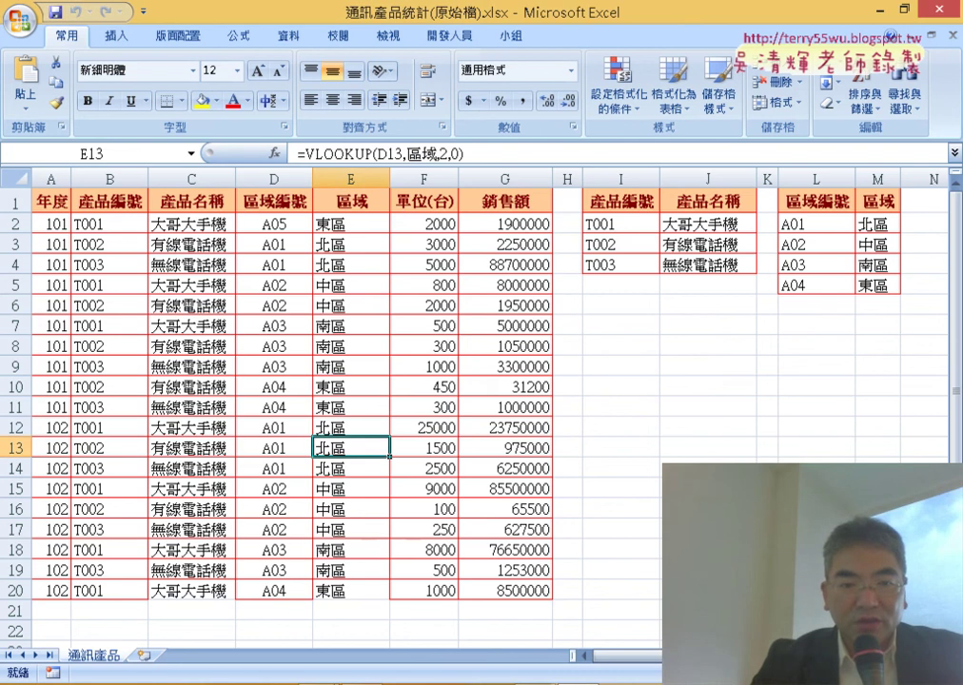
pyautogui.hotkey('alt', 'Tab')
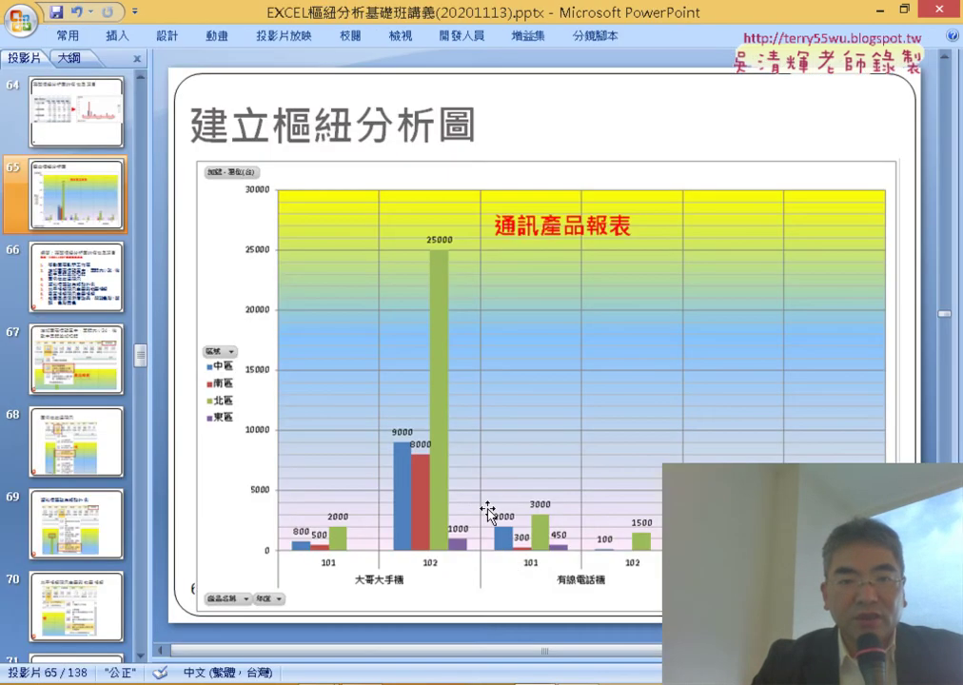
# Step: On slide 60, circle the region column headers in ink and point an arrow at 東區
pyautogui.scroll(1, 487, 512)
pyautogui.scroll(2, 487, 512)
pyautogui.scroll(1, 487, 512)
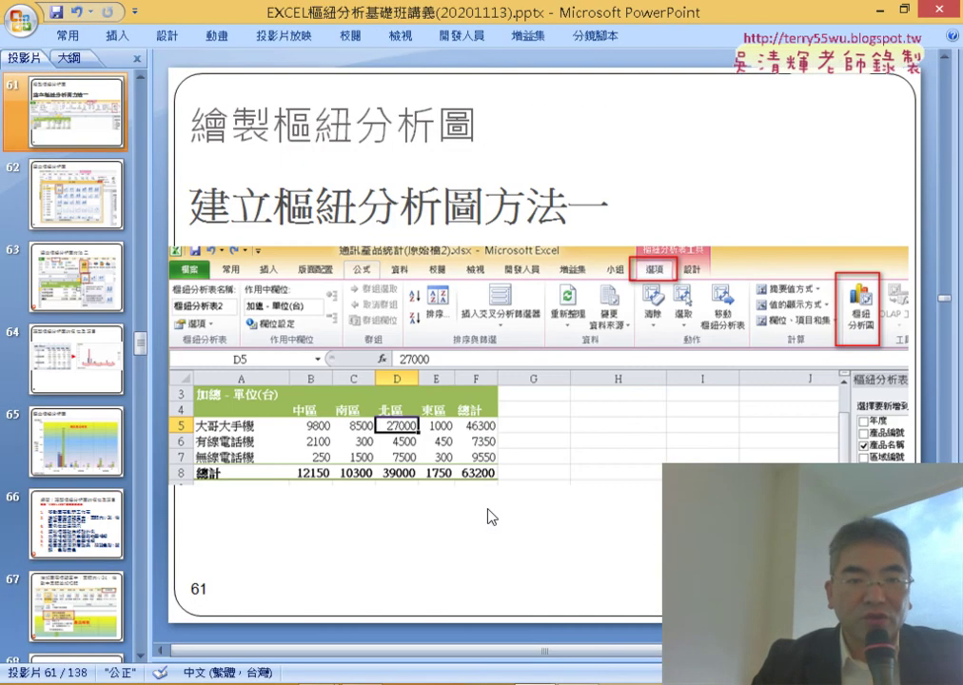
pyautogui.scroll(1, 487, 516)
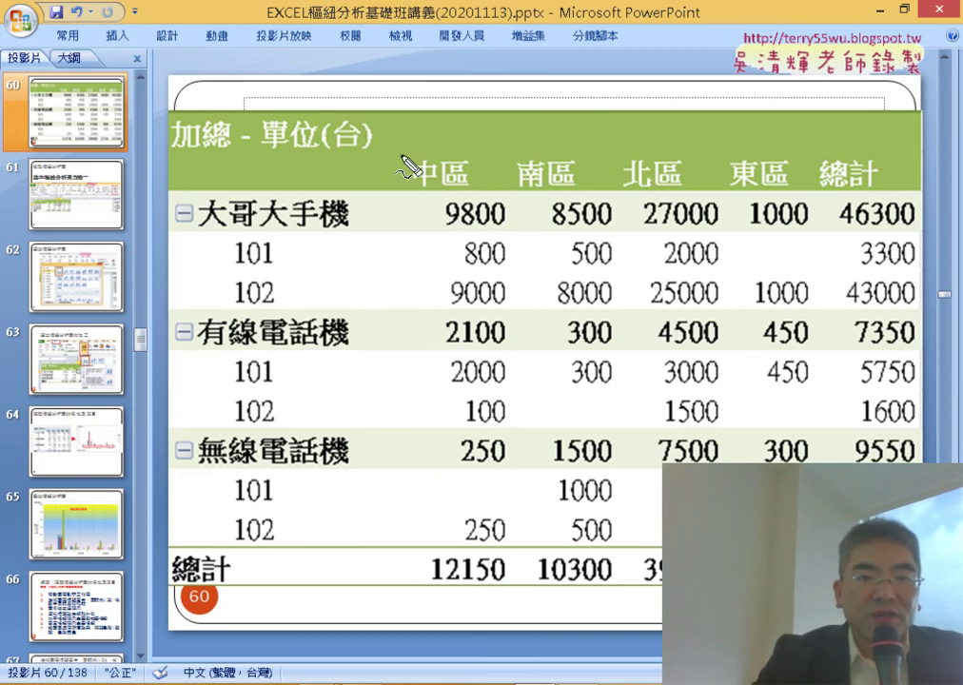
pyautogui.moveTo(408, 157)
pyautogui.mouseDown()
pyautogui.moveTo(413, 204)
pyautogui.moveTo(514, 138)
pyautogui.moveTo(835, 169)
pyautogui.mouseUp()
pyautogui.moveTo(461, 200)
pyautogui.mouseDown()
pyautogui.moveTo(799, 183)
pyautogui.moveTo(839, 199)
pyautogui.mouseUp()
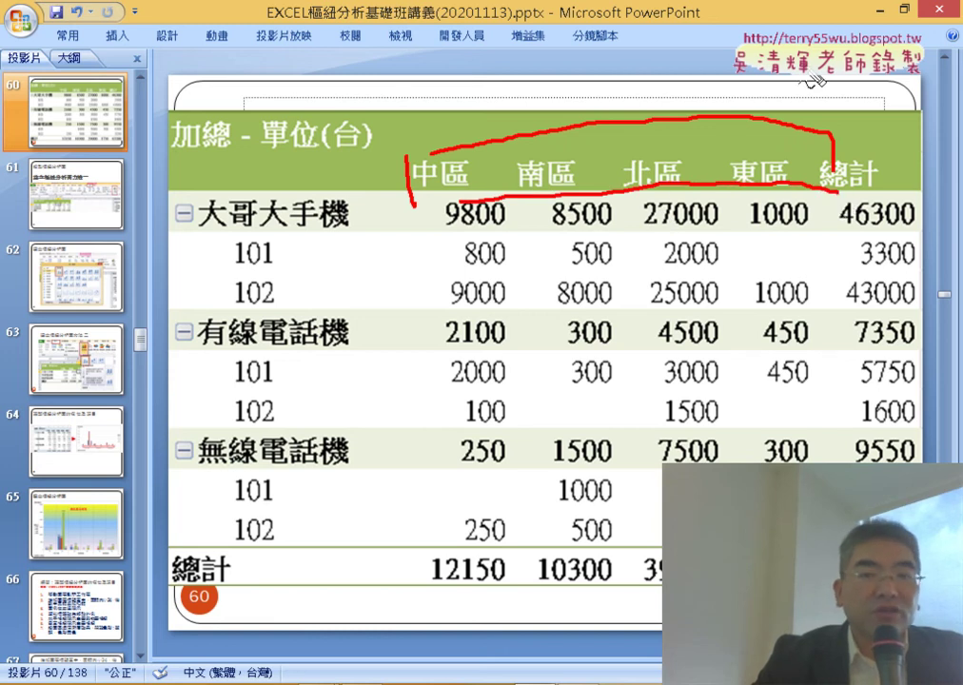
pyautogui.moveTo(797, 78); pyautogui.dragTo(748, 135)
pyautogui.moveTo(743, 100)
pyautogui.mouseDown()
pyautogui.moveTo(732, 145)
pyautogui.moveTo(798, 129)
pyautogui.mouseUp()
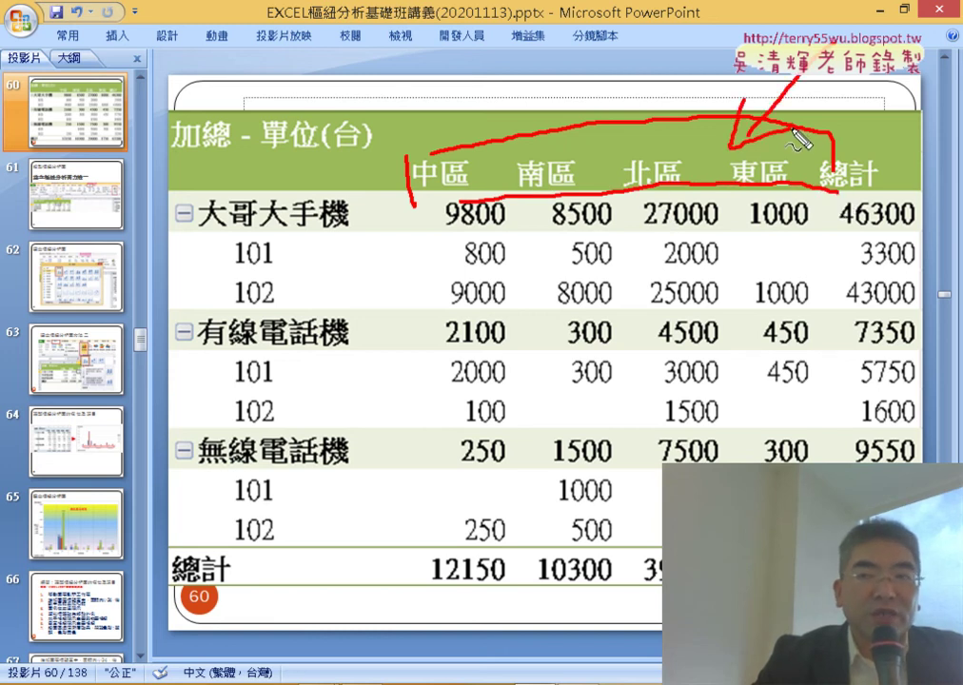
# Step: Circle 大哥大手機 and its year rows, then clear the ink and return to Excel
pyautogui.moveTo(328, 220)
pyautogui.mouseDown()
pyautogui.moveTo(206, 234)
pyautogui.moveTo(343, 208)
pyautogui.mouseUp()
pyautogui.moveTo(262, 304)
pyautogui.mouseDown()
pyautogui.moveTo(227, 285)
pyautogui.moveTo(221, 238)
pyautogui.mouseUp()
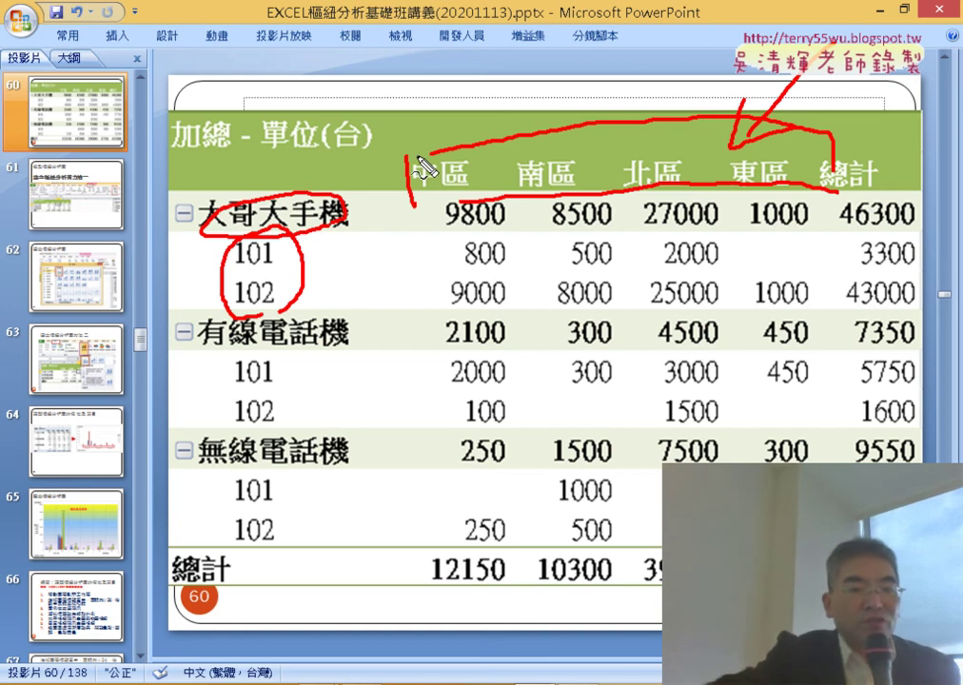
pyautogui.press('Escape')
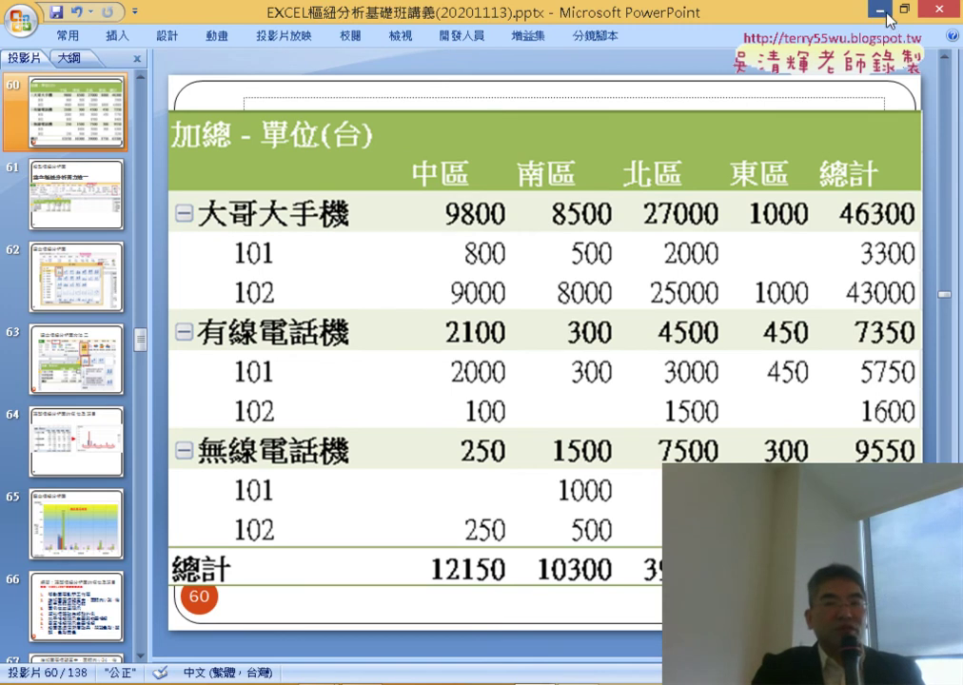
pyautogui.hotkey('alt', 'Tab')
# Step: Insert a pivot table from the sales data on a new worksheet
pyautogui.click(115, 36)
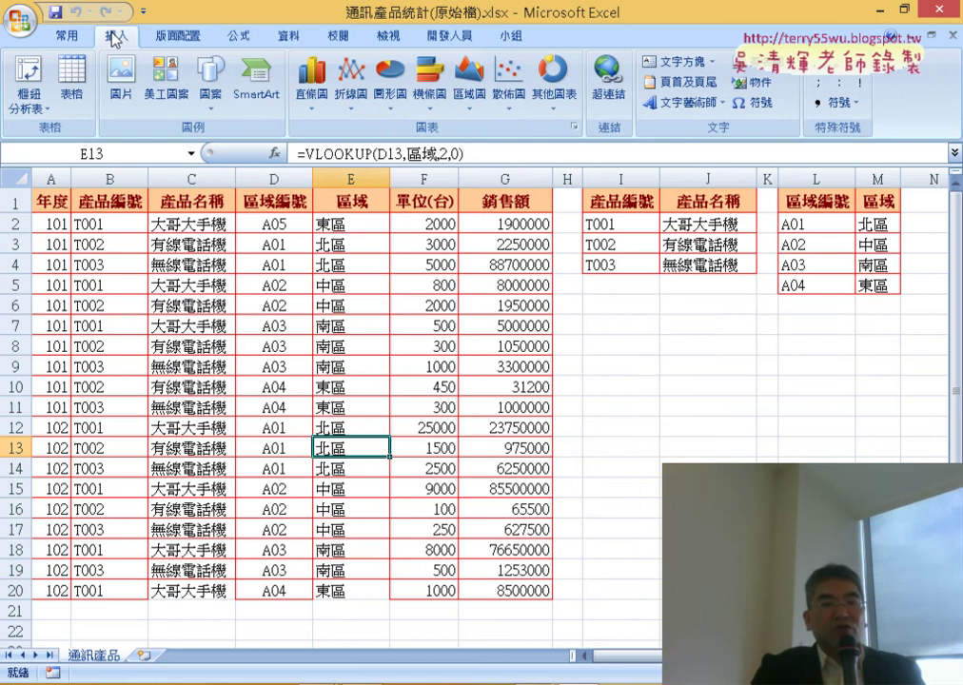
pyautogui.click(23, 78)
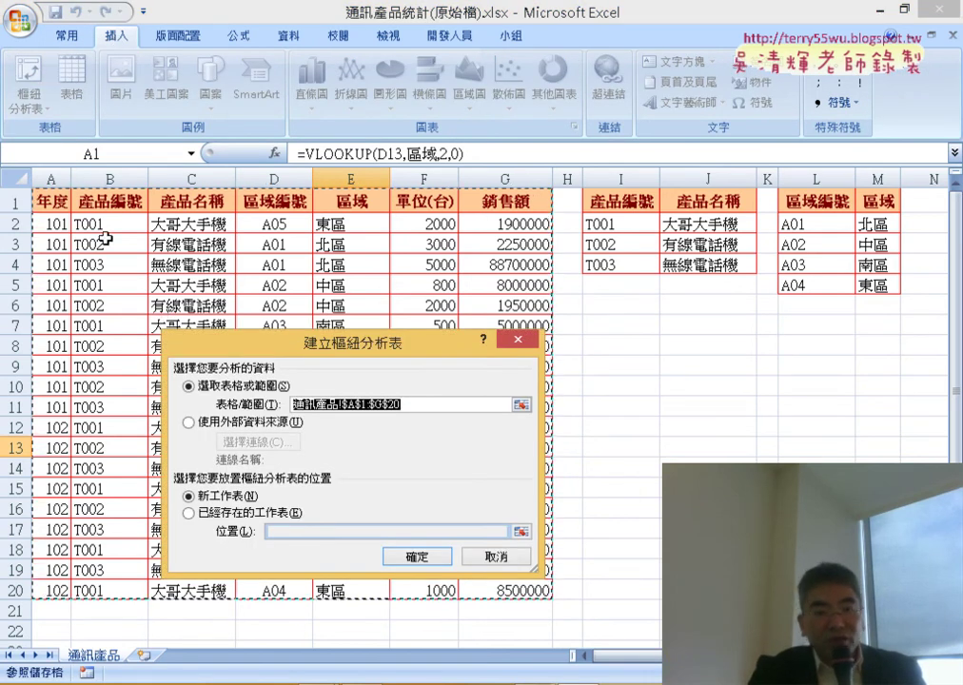
pyautogui.click(417, 557)
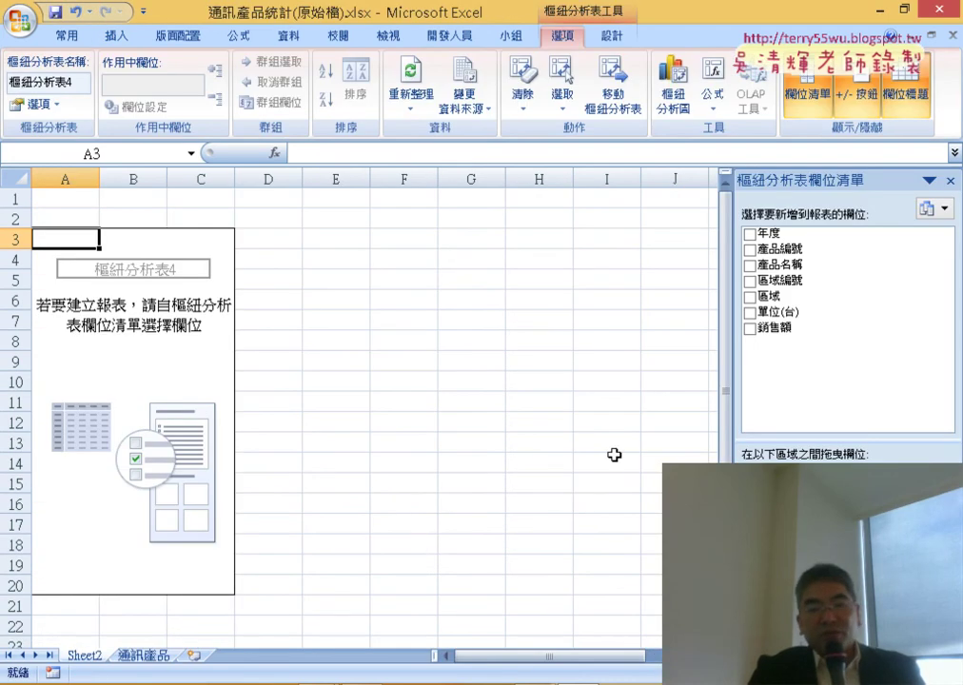
# Step: Put 產品名稱 in rows, 區域 in columns and sum 單位(台) as values
pyautogui.click(779, 265)
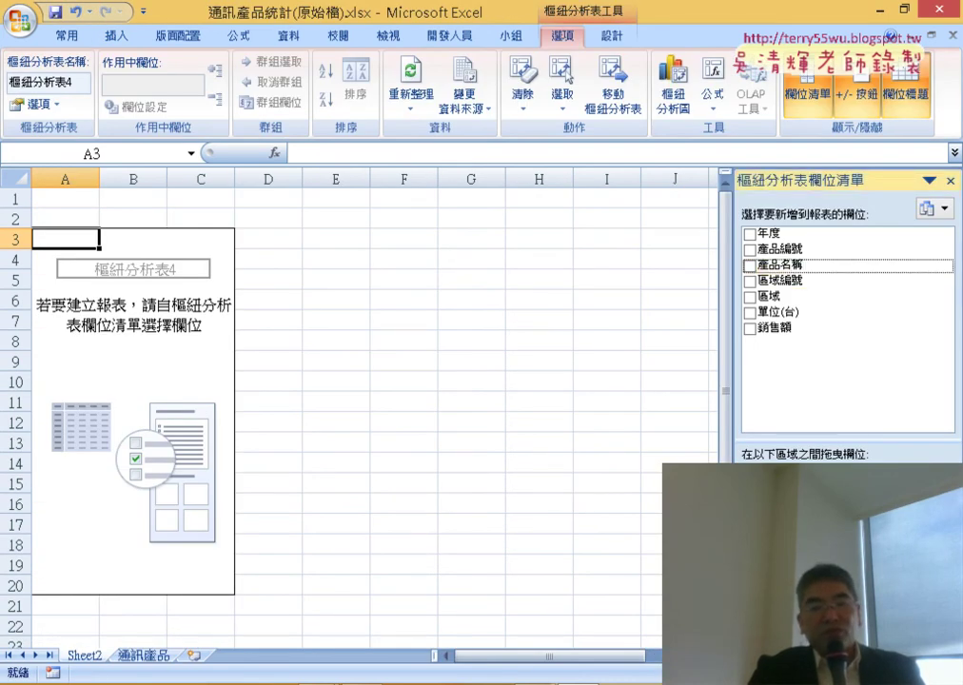
pyautogui.click(750, 265)
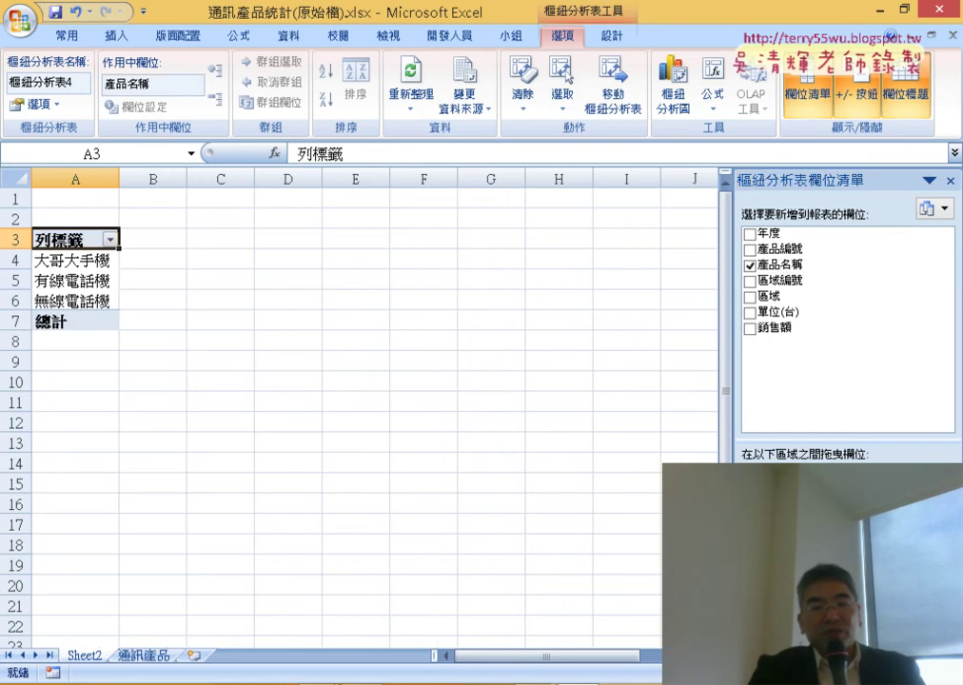
pyautogui.moveTo(823, 296); pyautogui.dragTo(857, 514)
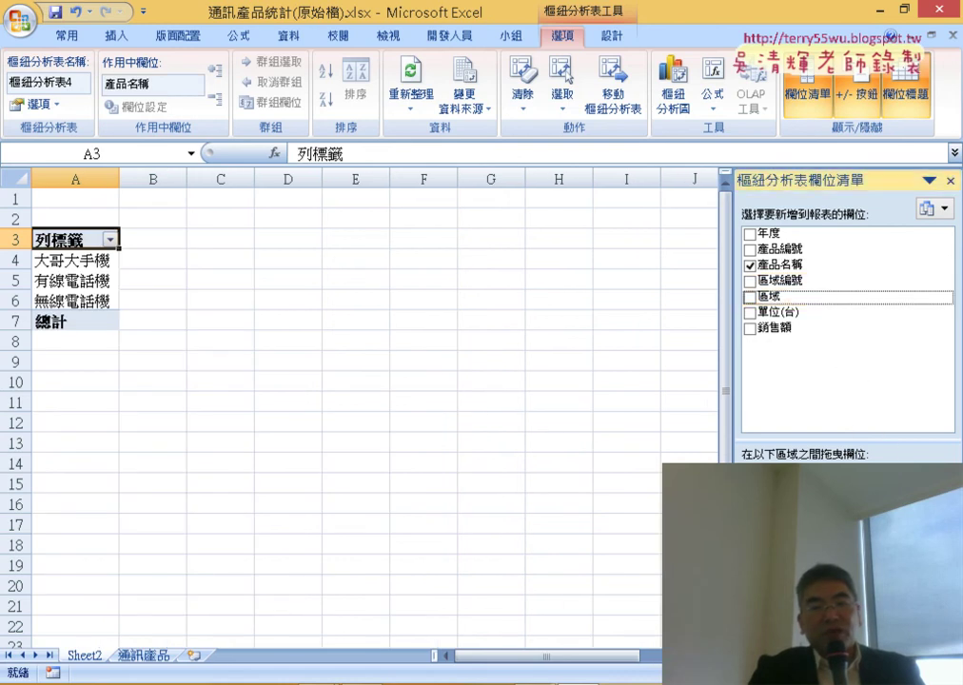
pyautogui.moveTo(787, 312)
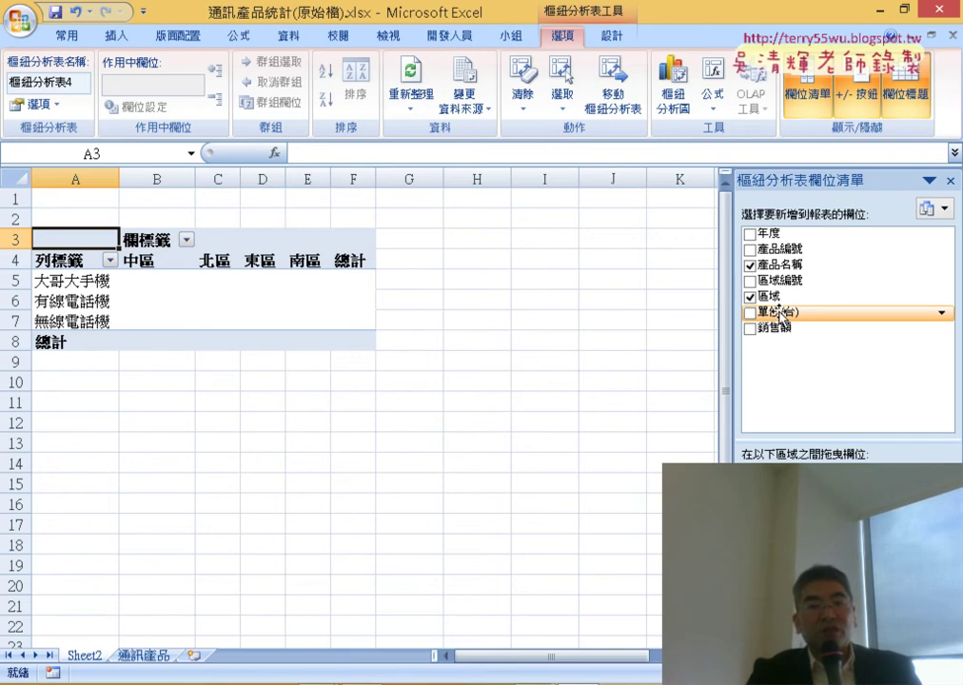
pyautogui.click(781, 313)
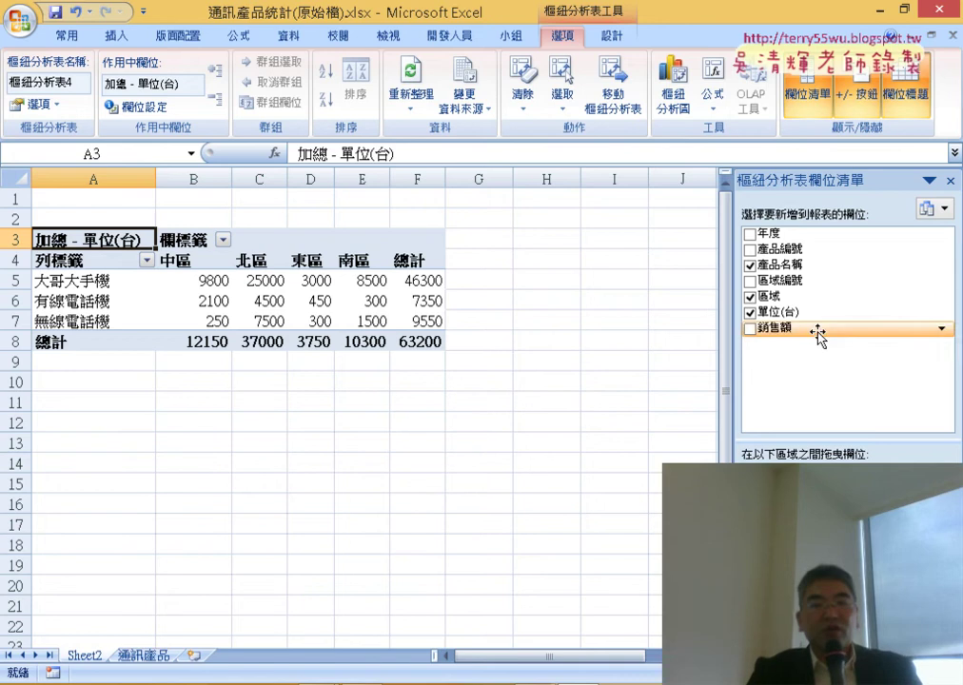
pyautogui.moveTo(784, 241); pyautogui.dragTo(763, 371)
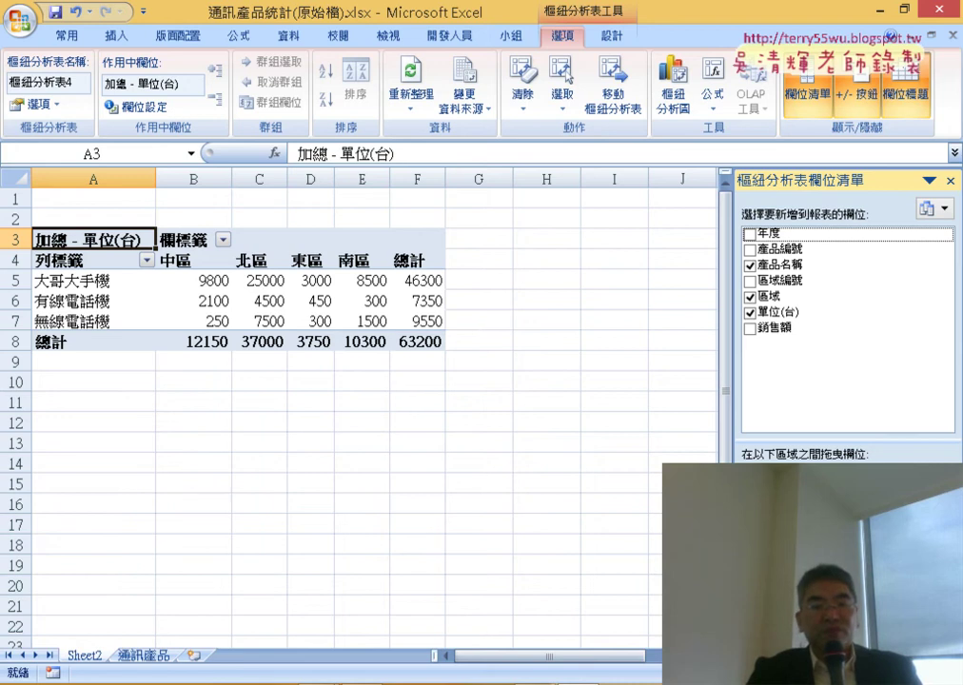
# Step: Add the 年度 field so years 101 and 102 nest under each product name
pyautogui.click(750, 234)
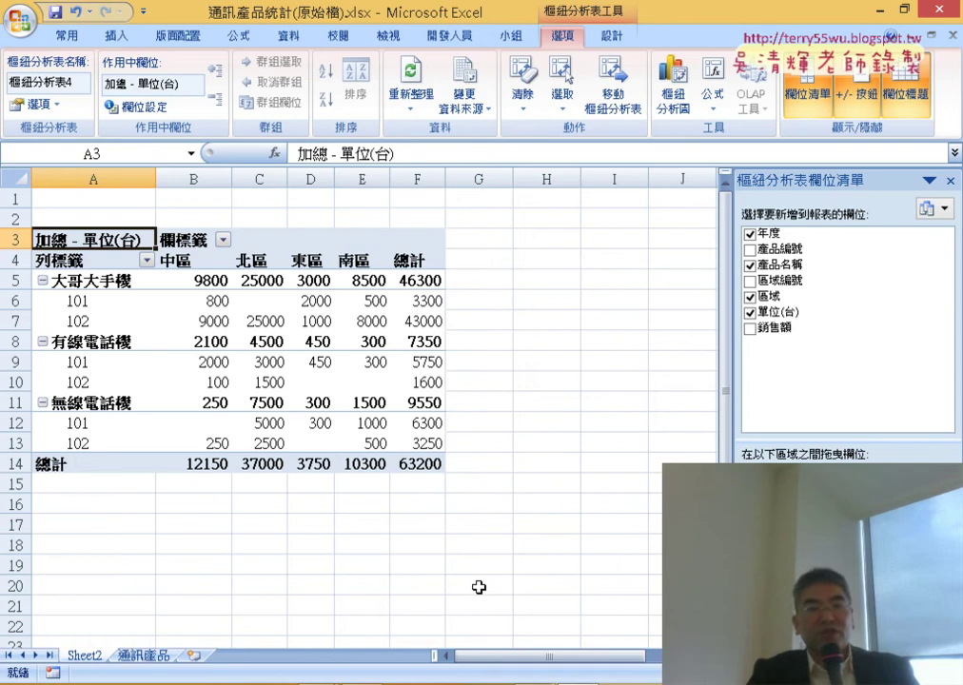
pyautogui.click(184, 241)
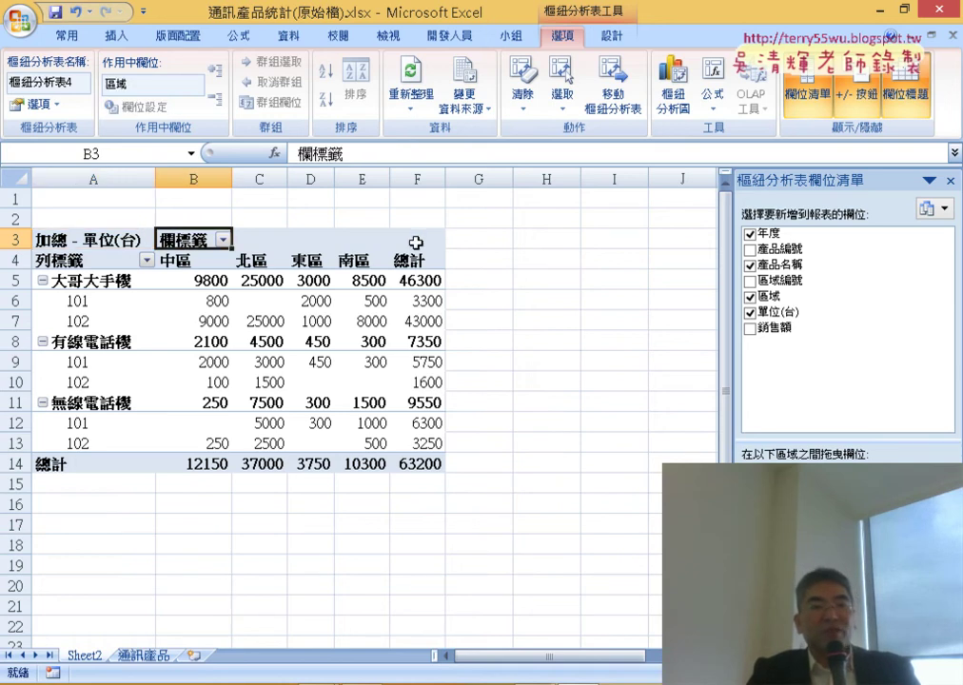
pyautogui.click(59, 257)
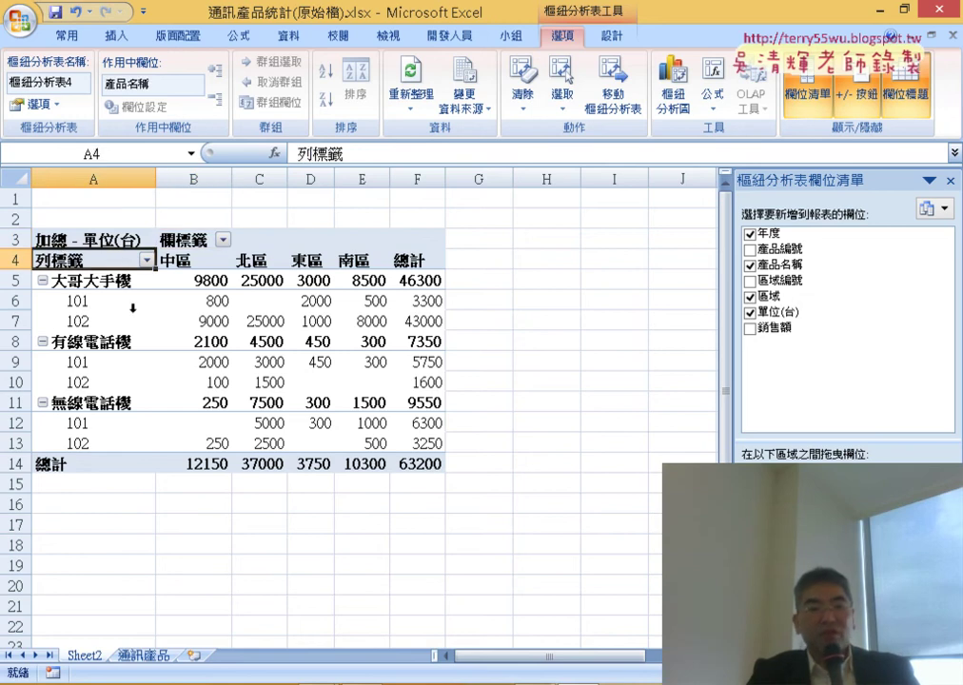
# Step: Delete the 列標籤 and 欄標籤 header text so both pivot label cells are empty
pyautogui.doubleClick(351, 154)
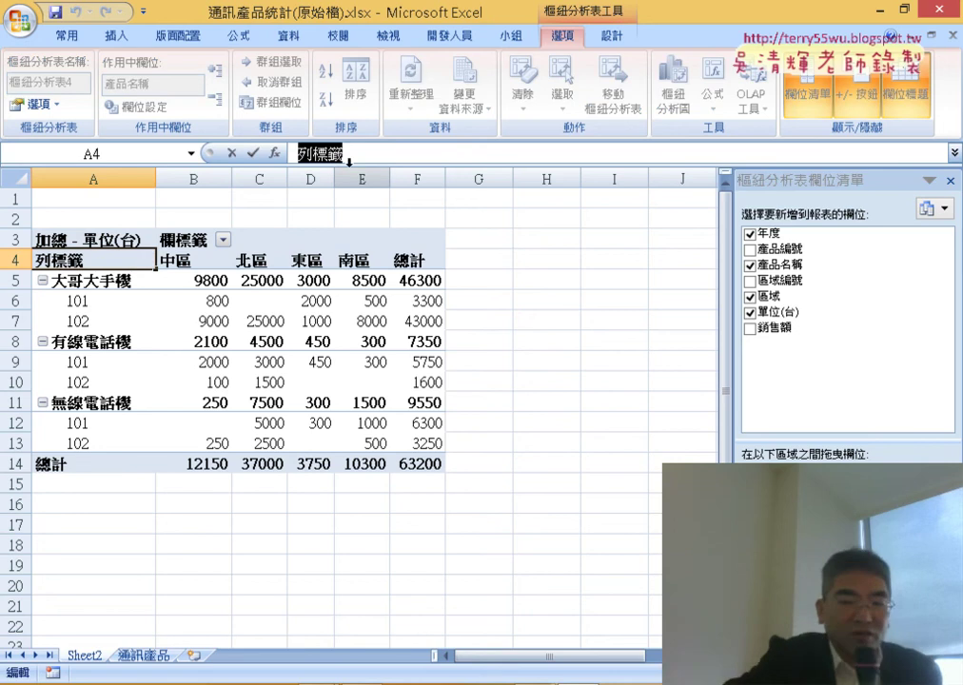
pyautogui.press('BackSpace')
pyautogui.press('Return')
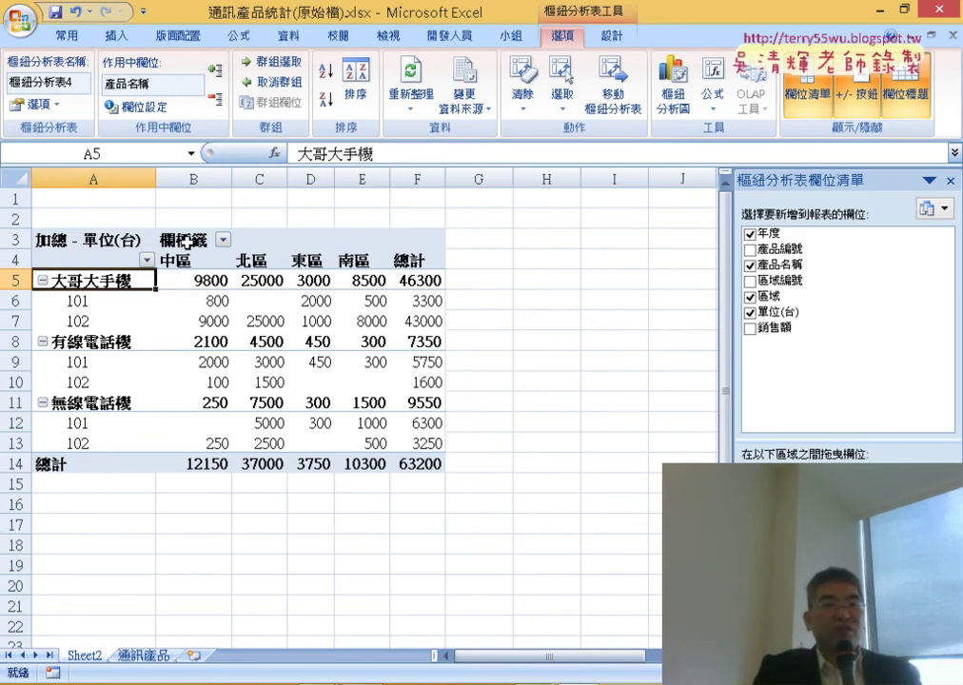
pyautogui.click(183, 241)
pyautogui.doubleClick(324, 152)
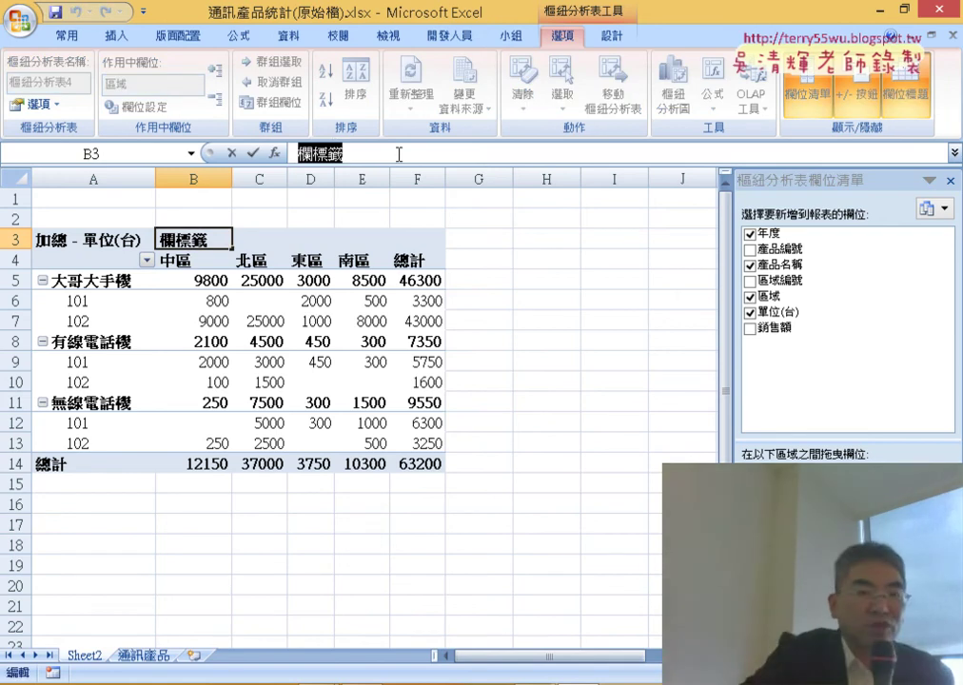
pyautogui.press('Delete')
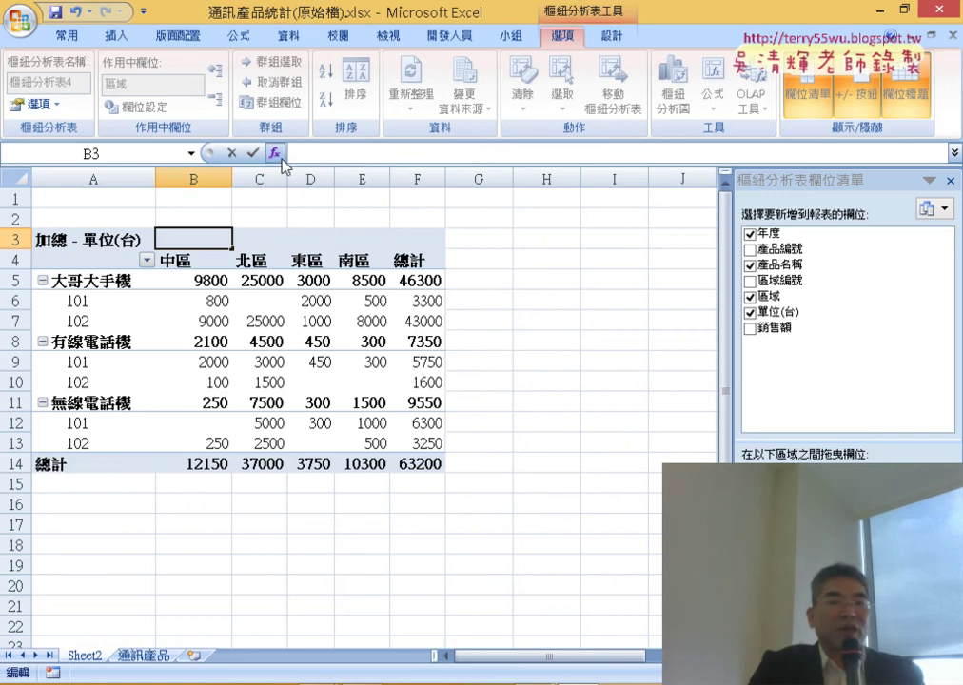
pyautogui.click(254, 153)
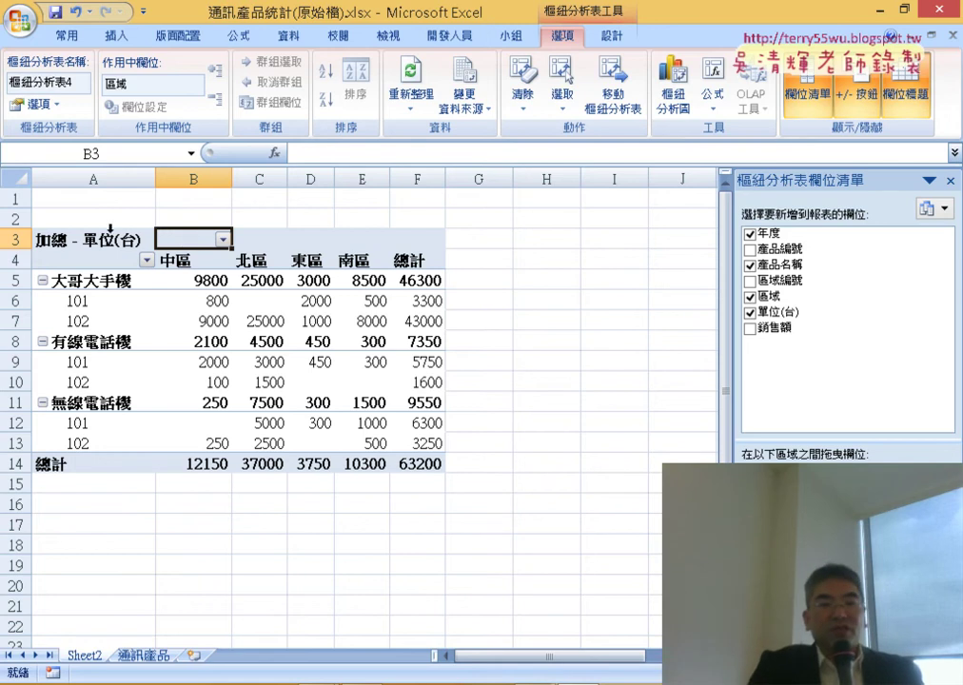
pyautogui.click(235, 317)
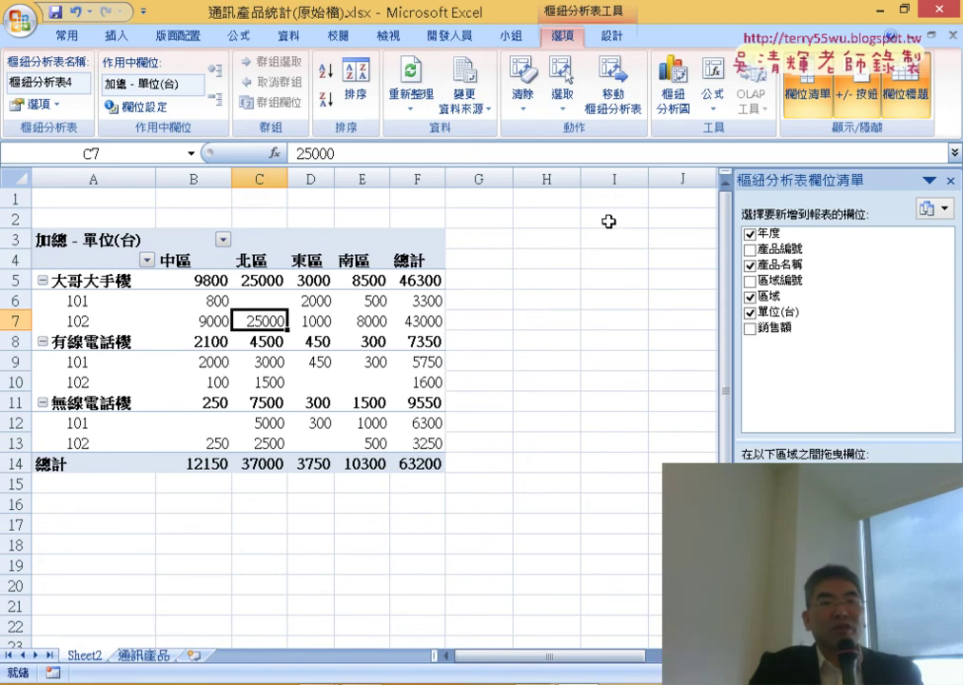
pyautogui.click(612, 36)
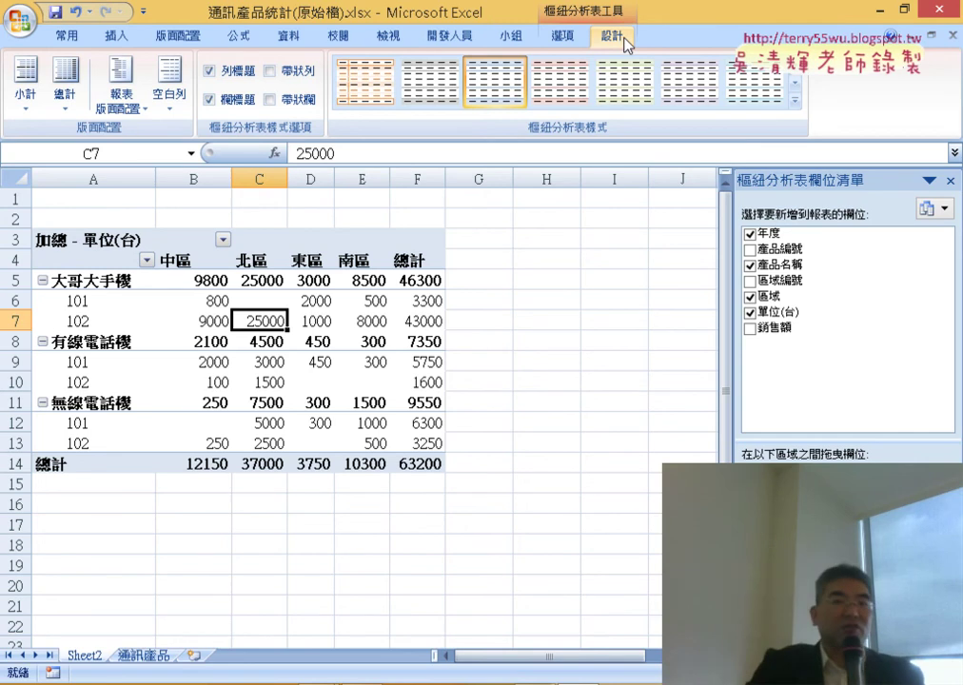
# Step: Apply the green Medium 4 pivot table style to the product-by-year pivot table
pyautogui.click(798, 102)
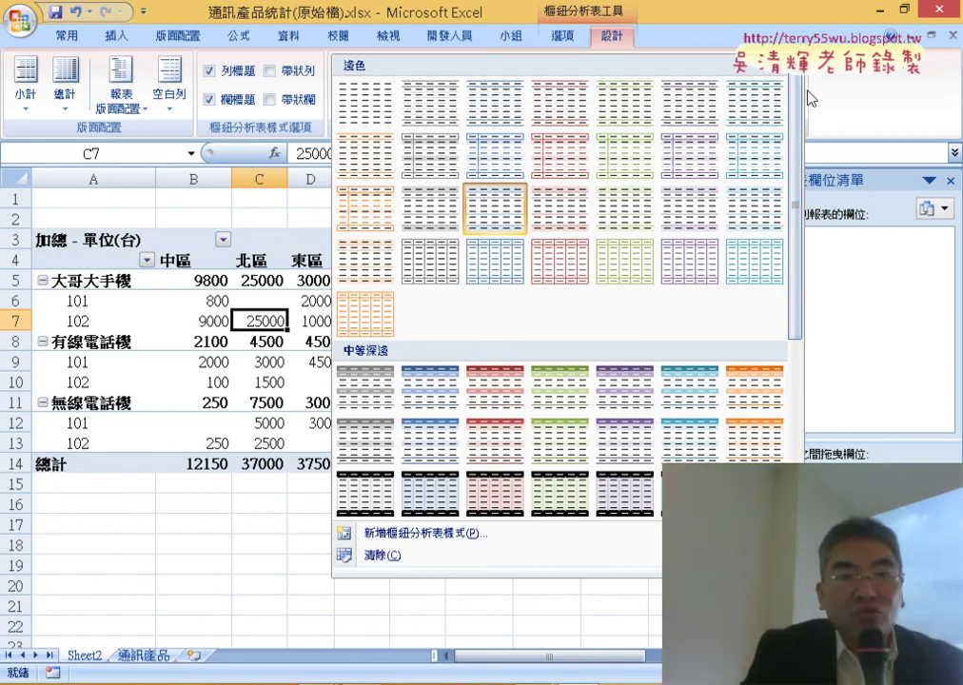
pyautogui.click(810, 98)
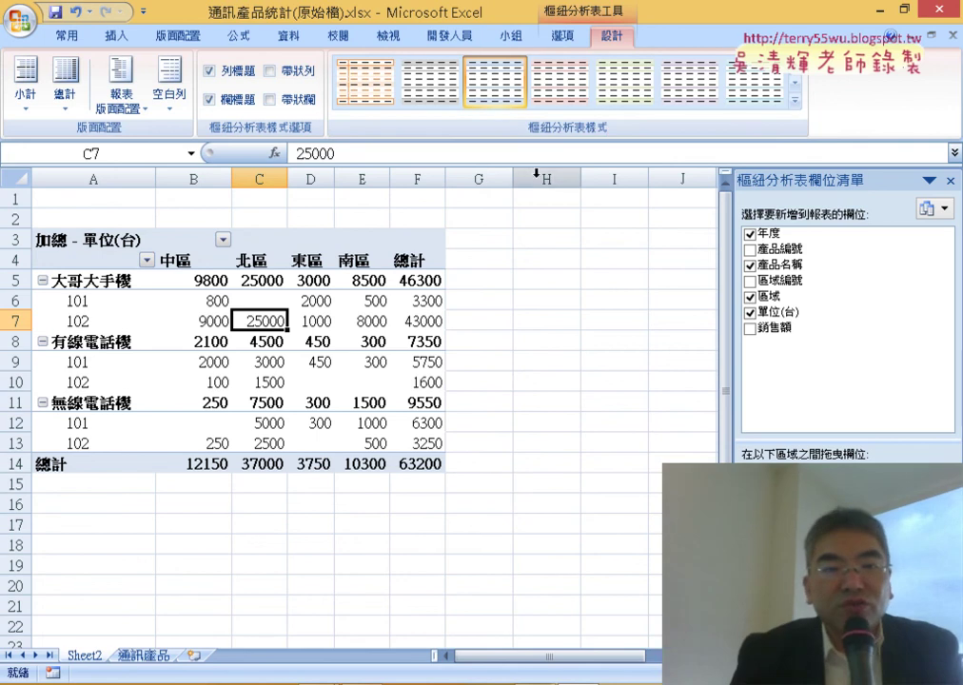
pyautogui.click(795, 99)
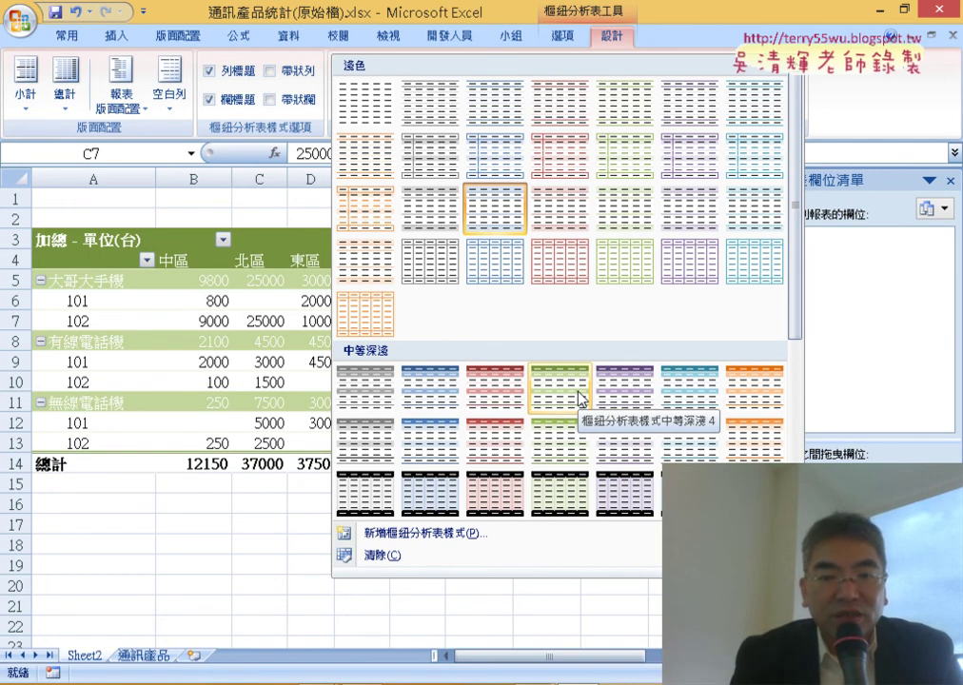
pyautogui.click(580, 398)
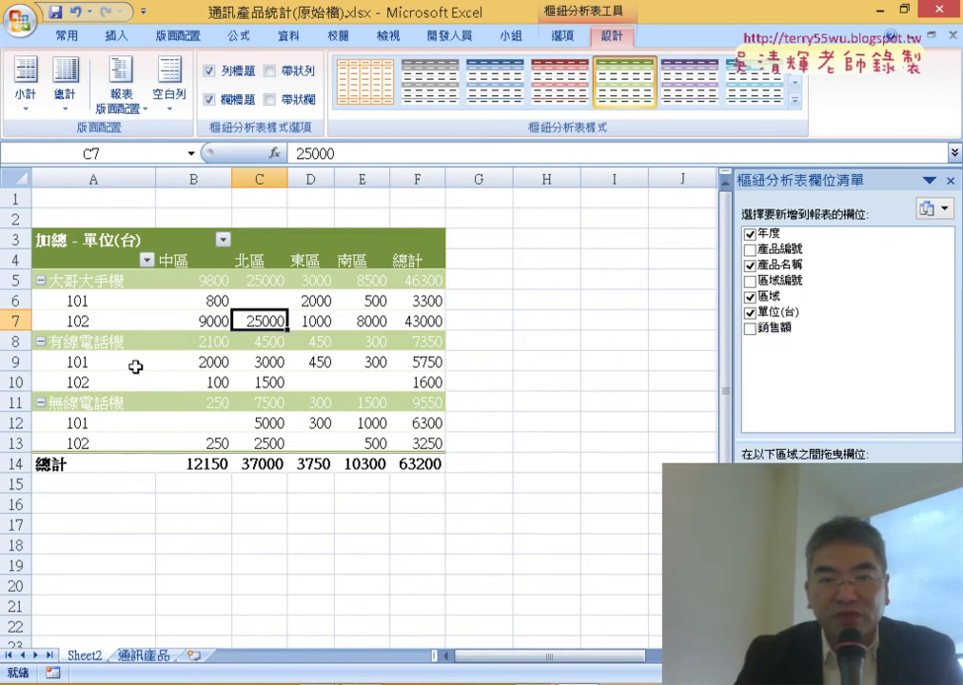
pyautogui.click(560, 36)
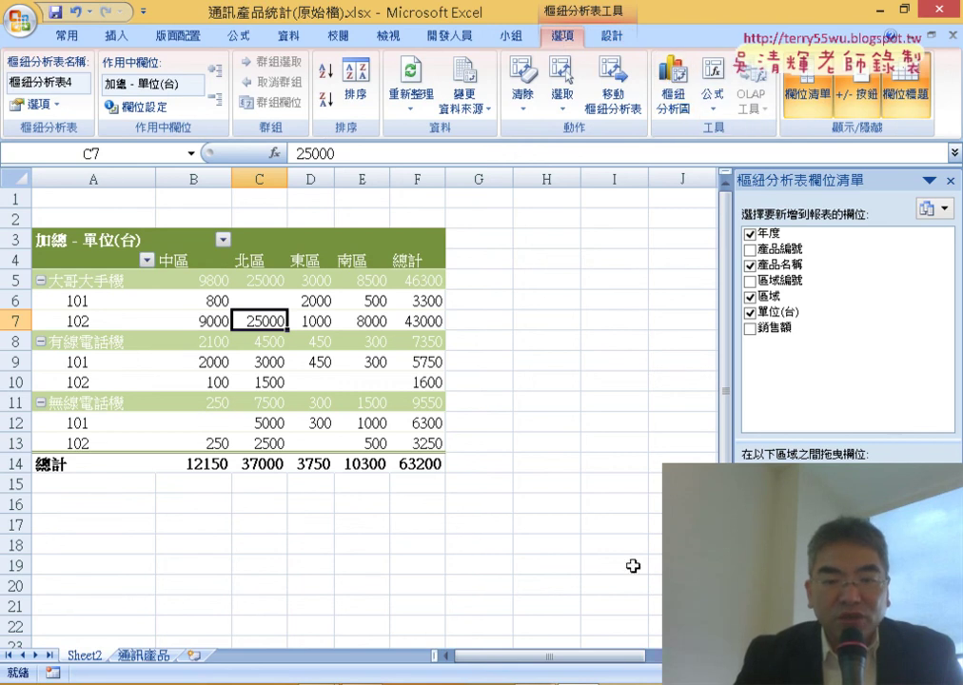
# Step: Go back to PowerPoint and scroll to slide 65, the 通訊產品報表 pivot chart example
pyautogui.click(527, 509)
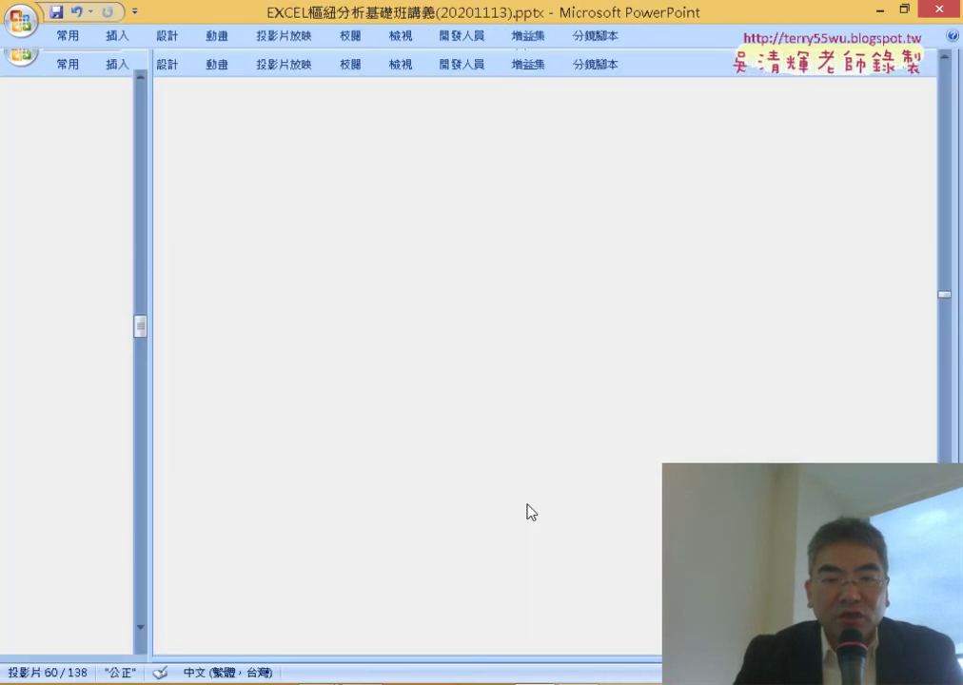
pyautogui.scroll(-1, 480, 250)
pyautogui.scroll(-1, 480, 249)
pyautogui.scroll(-2, 481, 249)
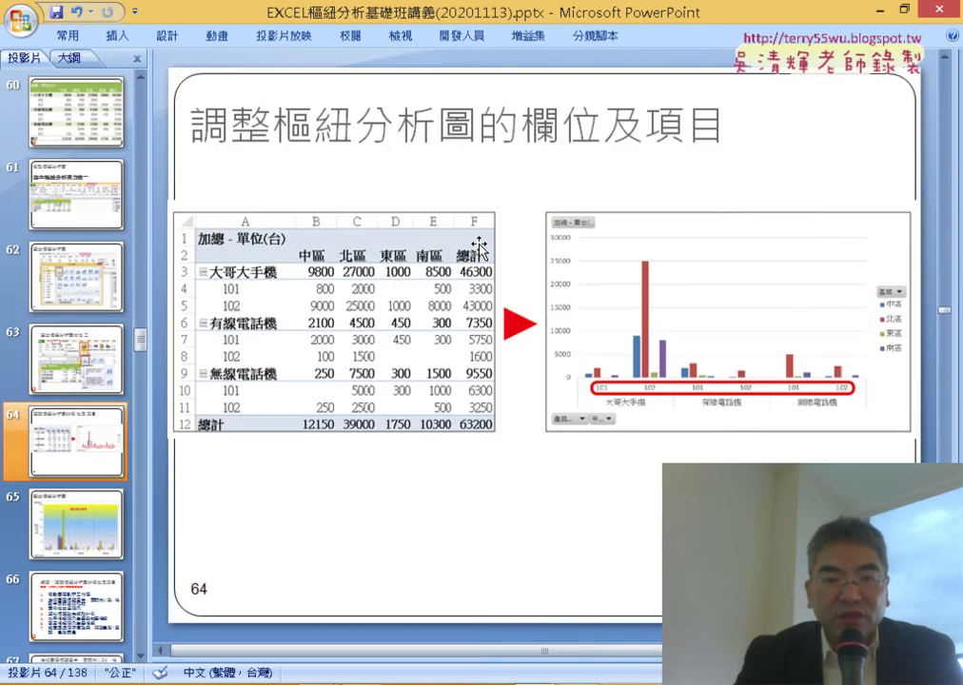
pyautogui.scroll(-1, 481, 248)
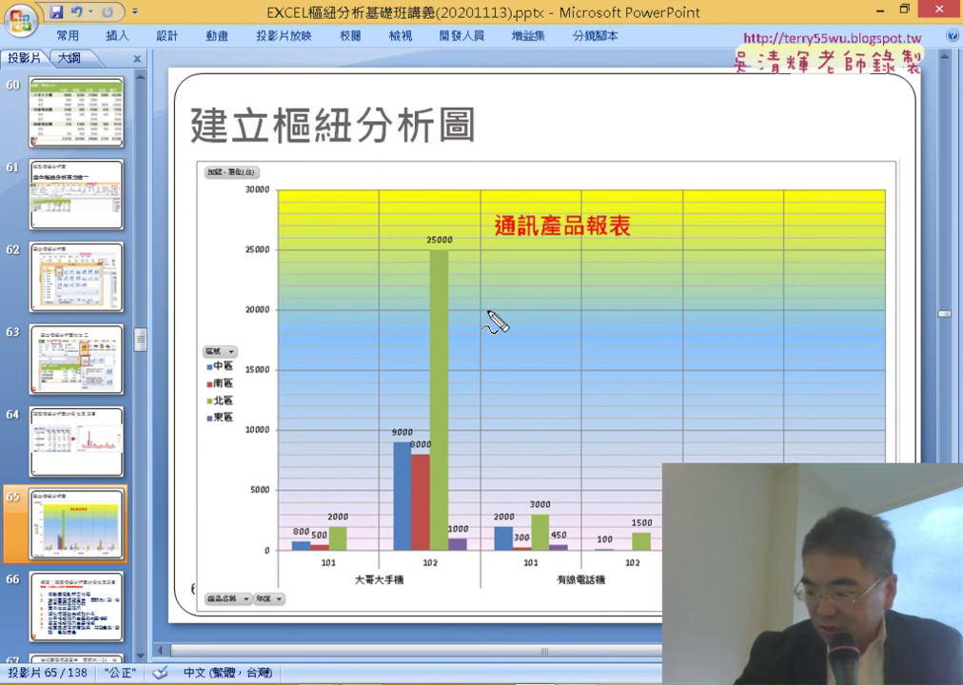
# Step: Circle the chart title, legend and 25000 label in red, then erase the ink and return to Excel
pyautogui.moveTo(638, 250)
pyautogui.mouseDown()
pyautogui.moveTo(614, 257)
pyautogui.moveTo(461, 188)
pyautogui.moveTo(635, 171)
pyautogui.moveTo(651, 267)
pyautogui.mouseUp()
pyautogui.moveTo(714, 57)
pyautogui.mouseDown()
pyautogui.moveTo(635, 202)
pyautogui.moveTo(679, 189)
pyautogui.mouseUp()
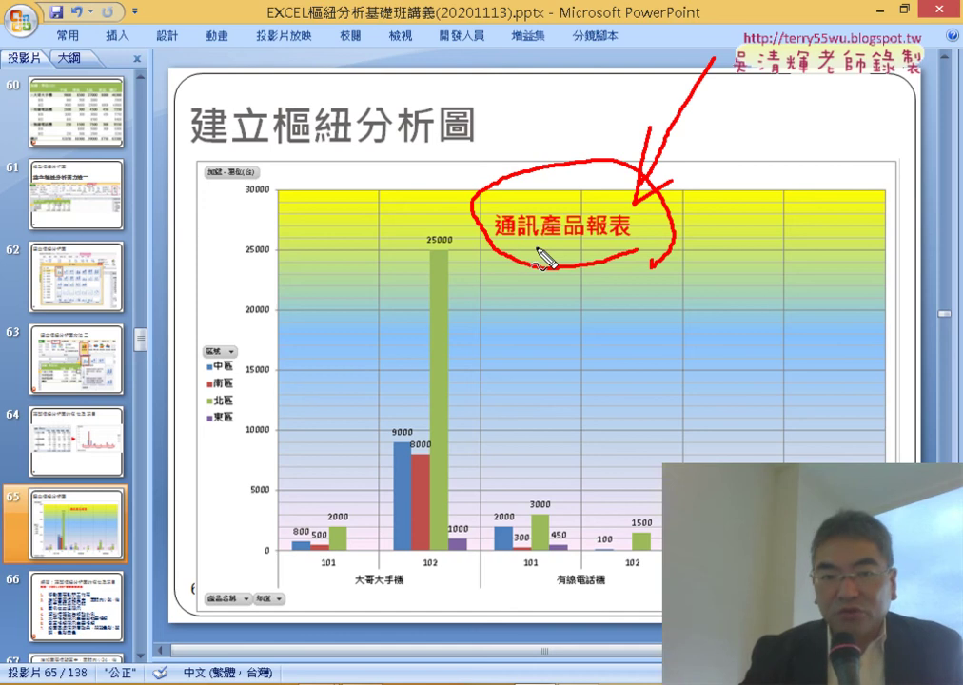
pyautogui.moveTo(240, 447)
pyautogui.mouseDown()
pyautogui.moveTo(195, 331)
pyautogui.moveTo(250, 447)
pyautogui.mouseUp()
pyautogui.moveTo(273, 133)
pyautogui.mouseDown()
pyautogui.moveTo(220, 310)
pyautogui.moveTo(249, 307)
pyautogui.mouseUp()
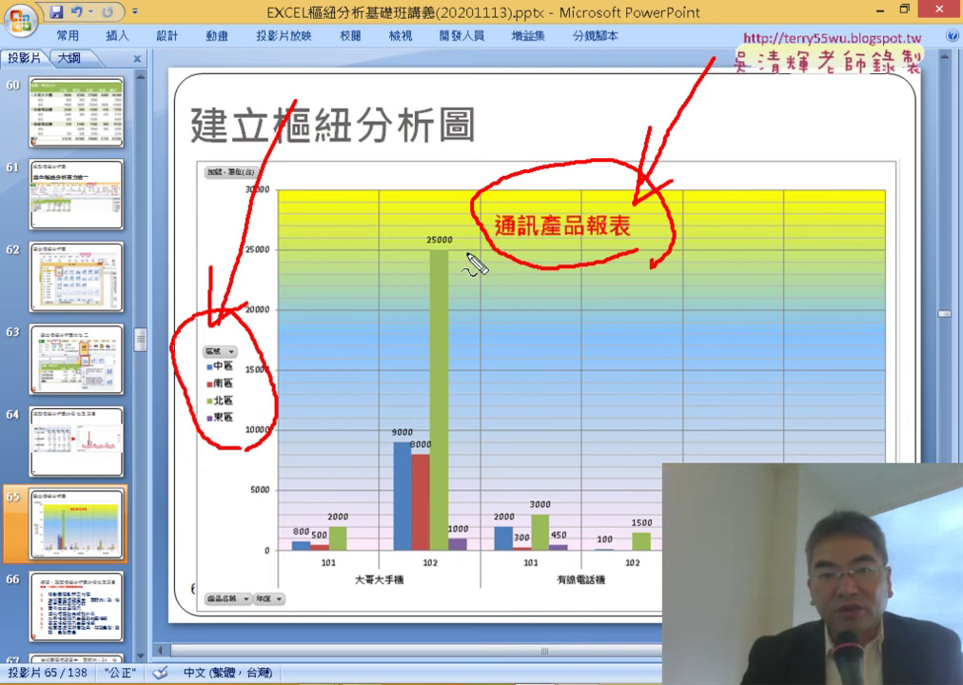
pyautogui.moveTo(421, 250); pyautogui.dragTo(466, 263)
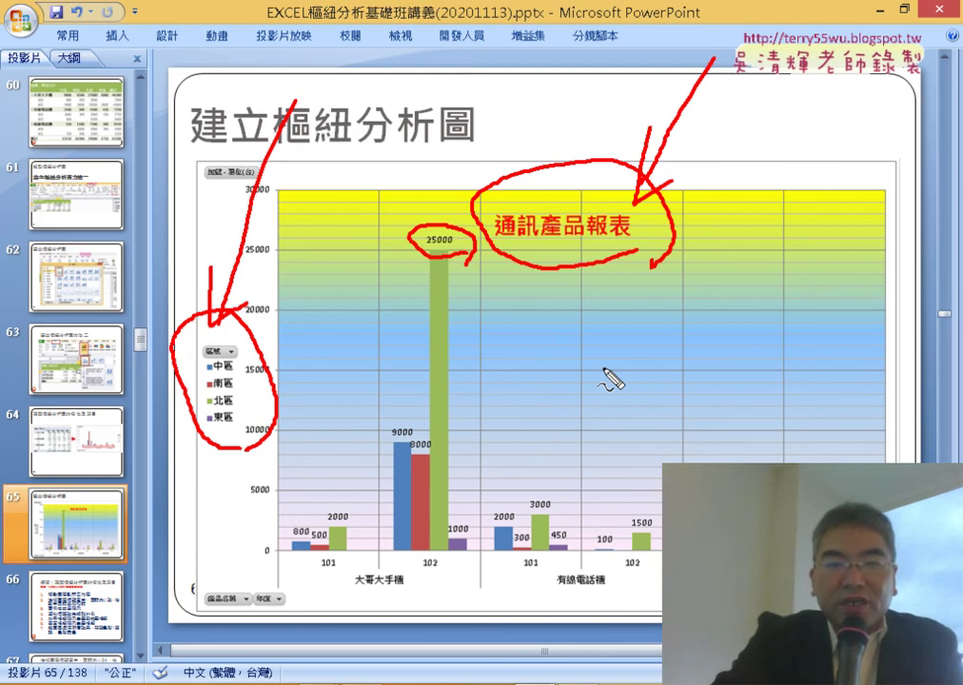
pyautogui.press('e')
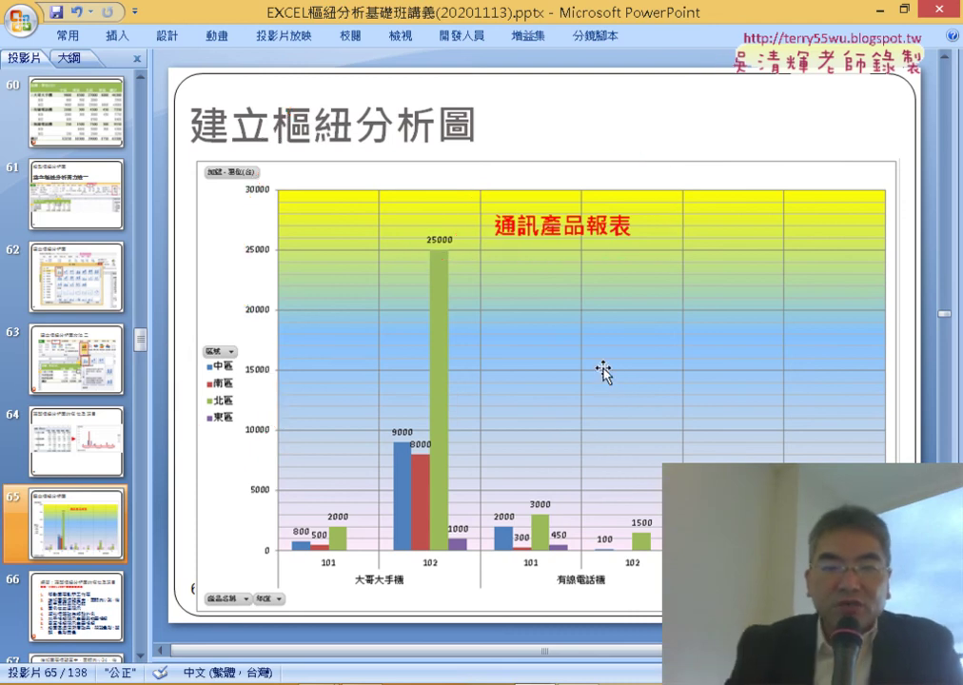
pyautogui.hotkey('alt', 'Tab')
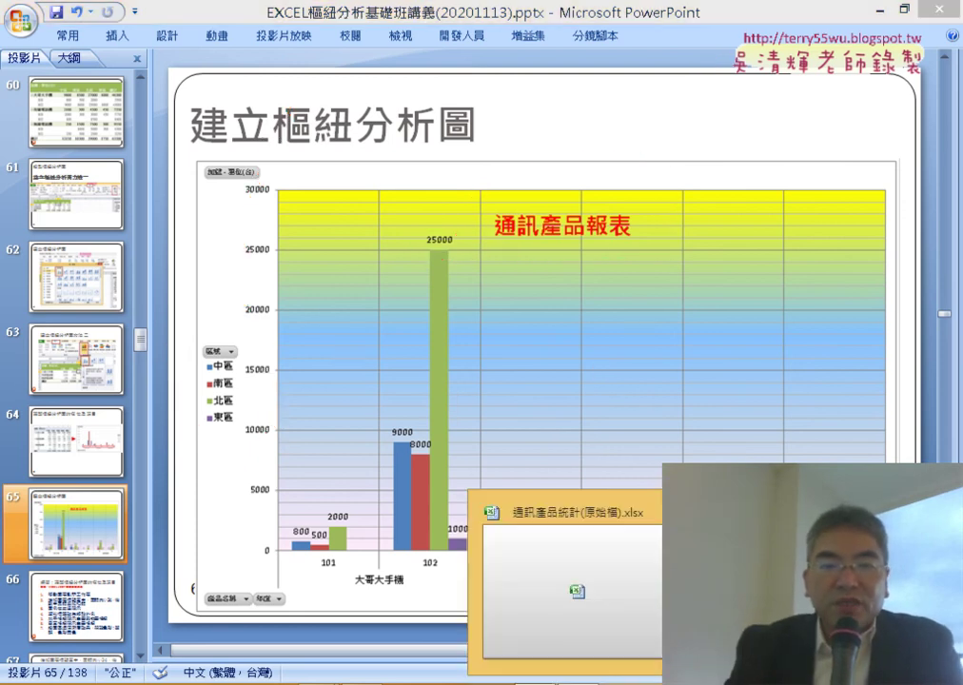
pyautogui.moveTo(285, 345)
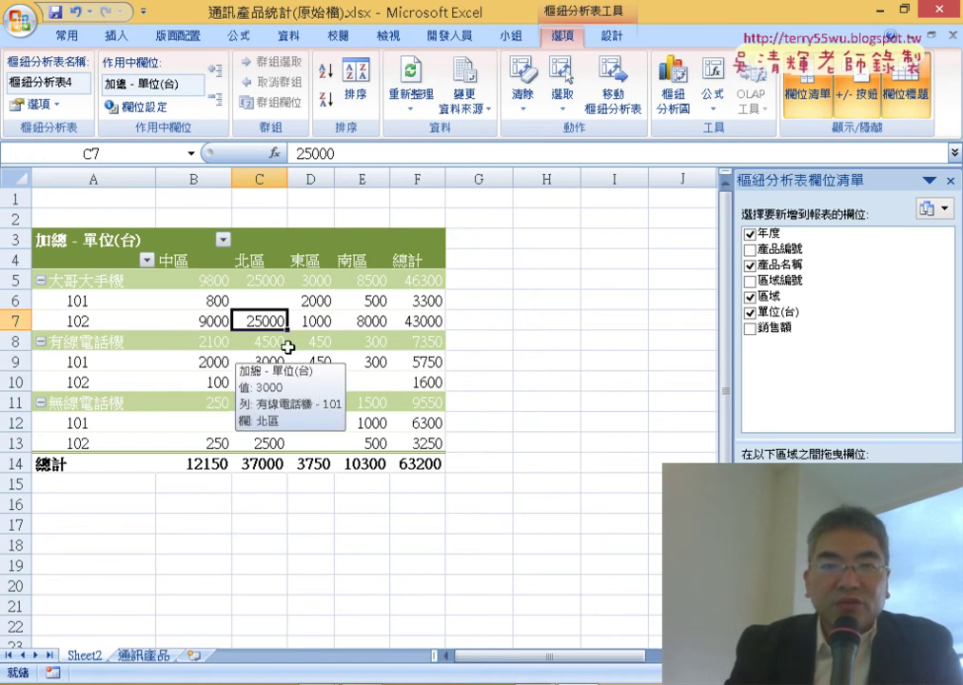
# Step: Insert a default Clustered Column pivot chart and hide the PivotChart Filter Pane
pyautogui.click(682, 86)
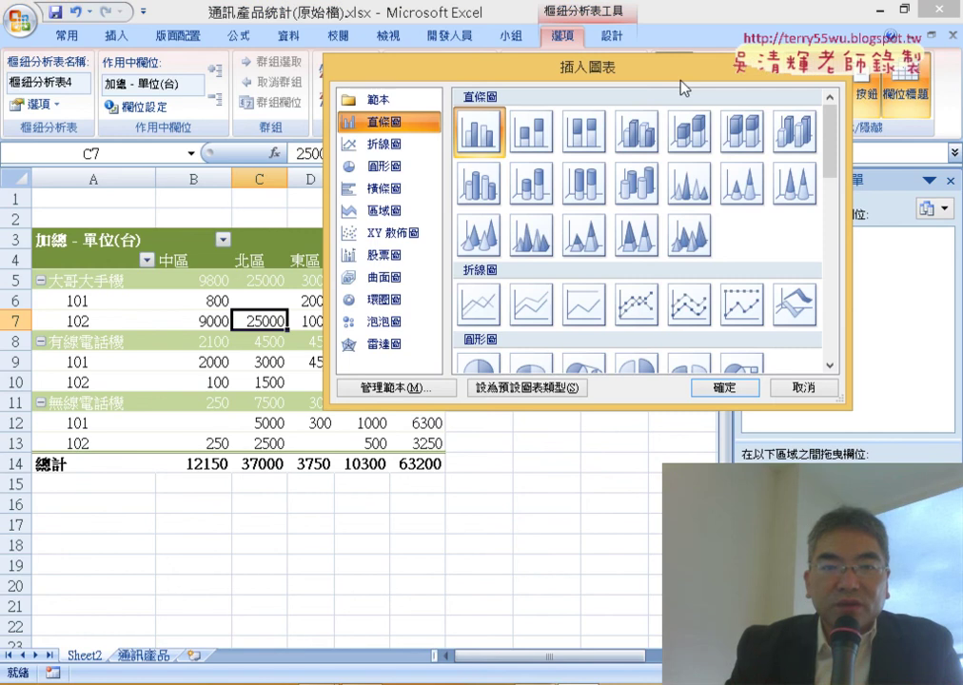
pyautogui.moveTo(683, 88); pyautogui.dragTo(530, 102)
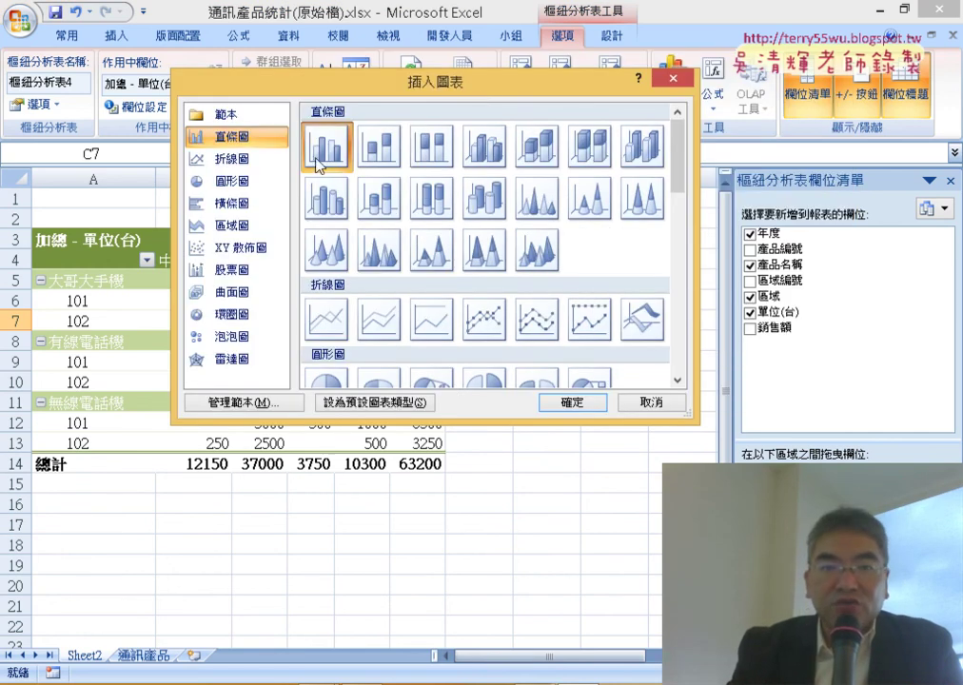
pyautogui.click(572, 402)
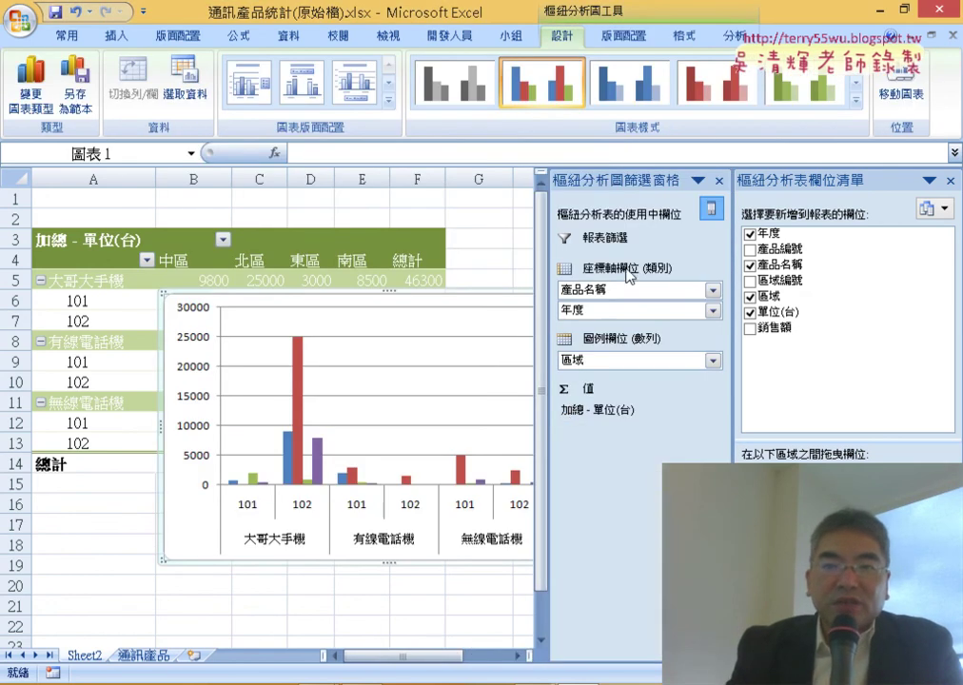
pyautogui.click(719, 181)
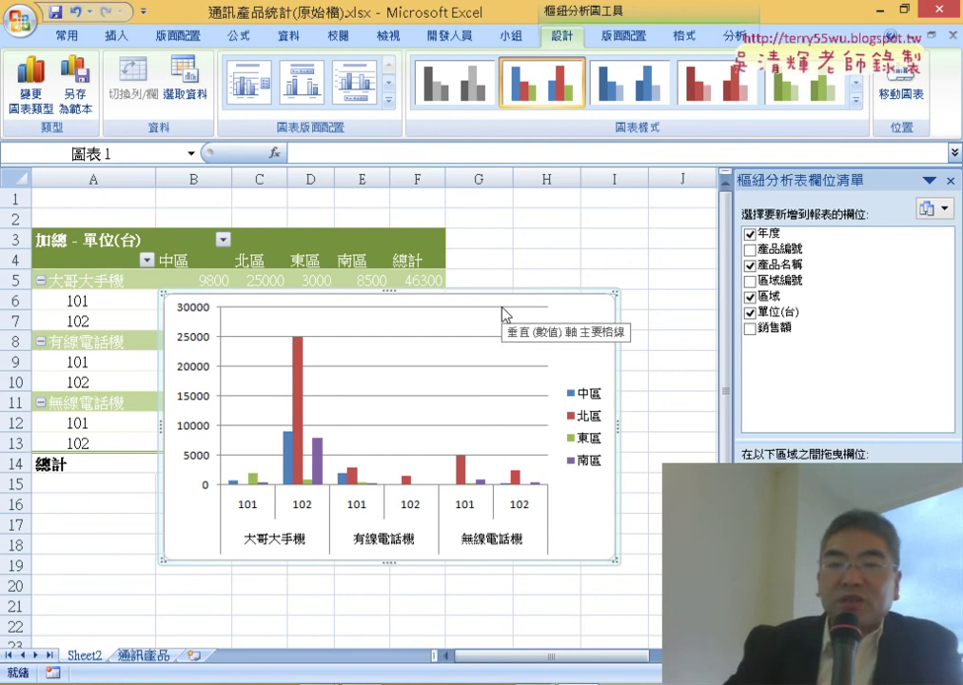
# Step: Use Move Chart to place the pivot chart on a new sheet named Chart1
pyautogui.rightClick(405, 295)
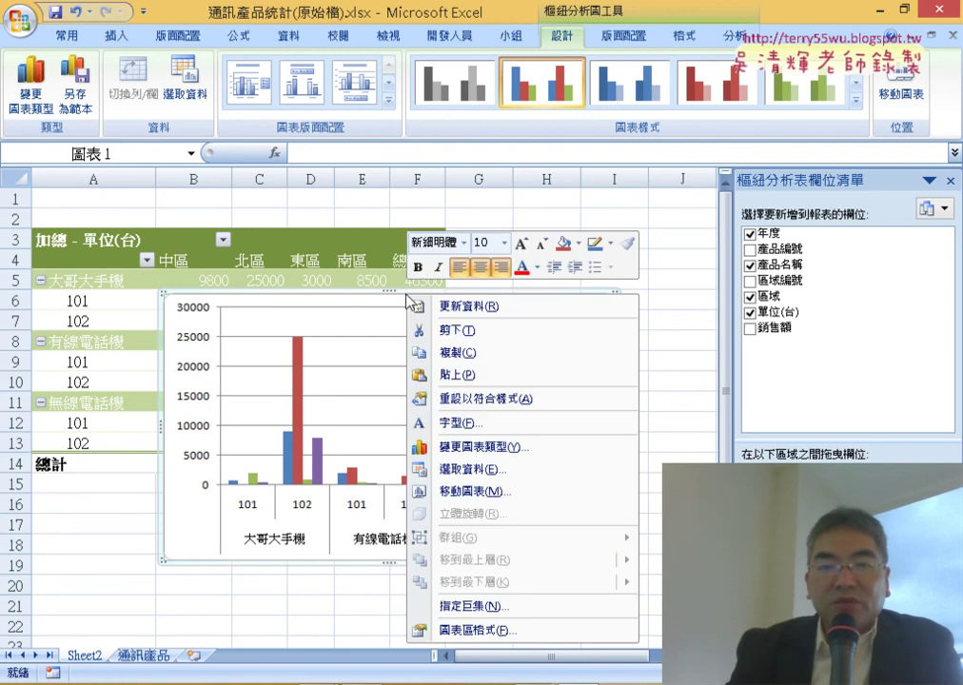
pyautogui.click(468, 491)
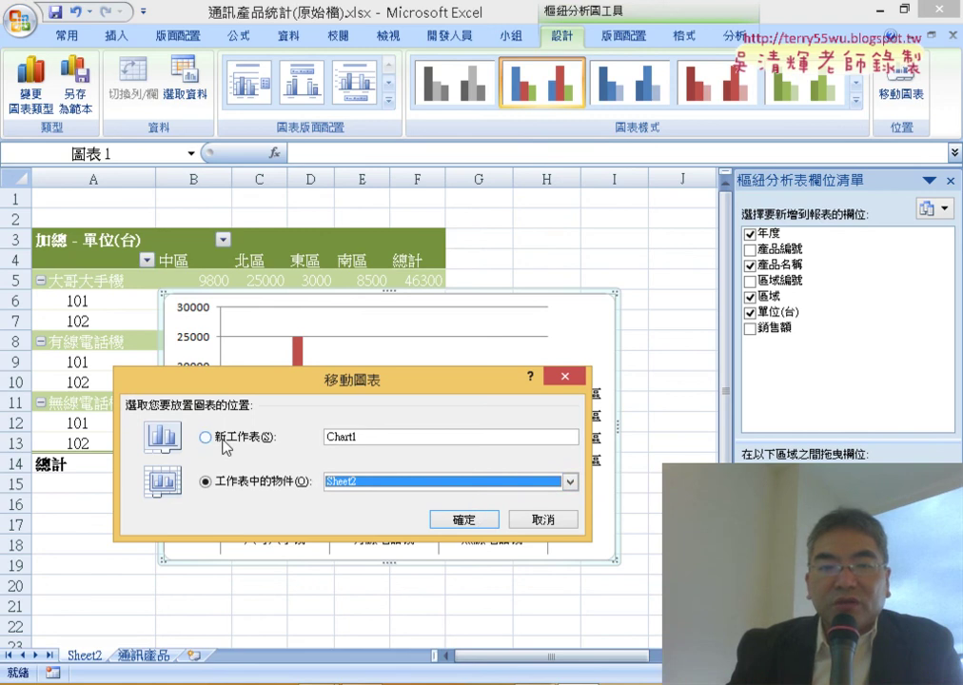
pyautogui.click(223, 439)
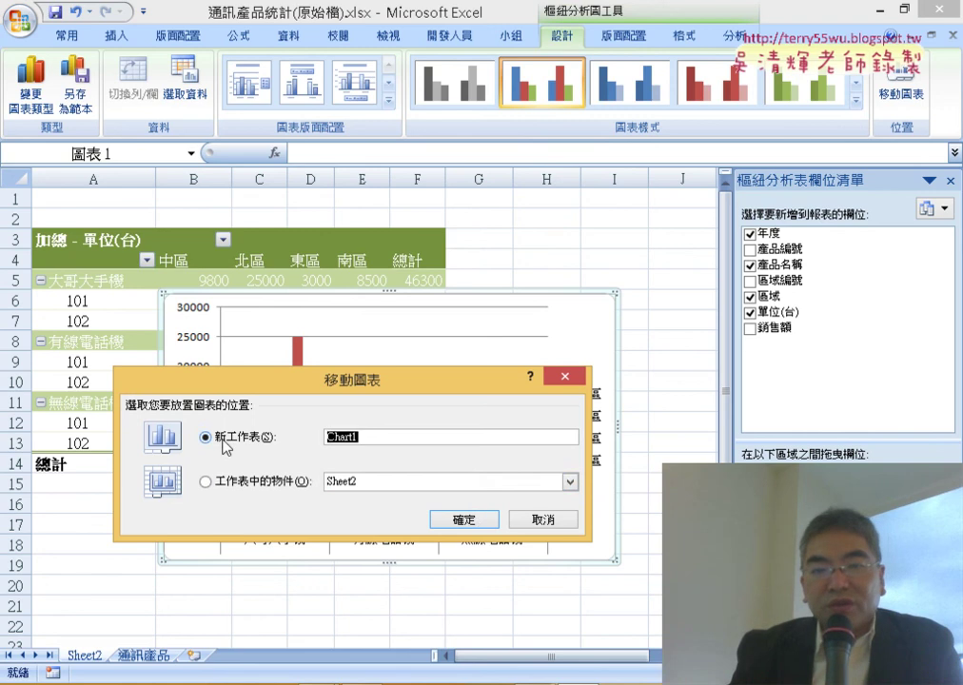
pyautogui.click(438, 522)
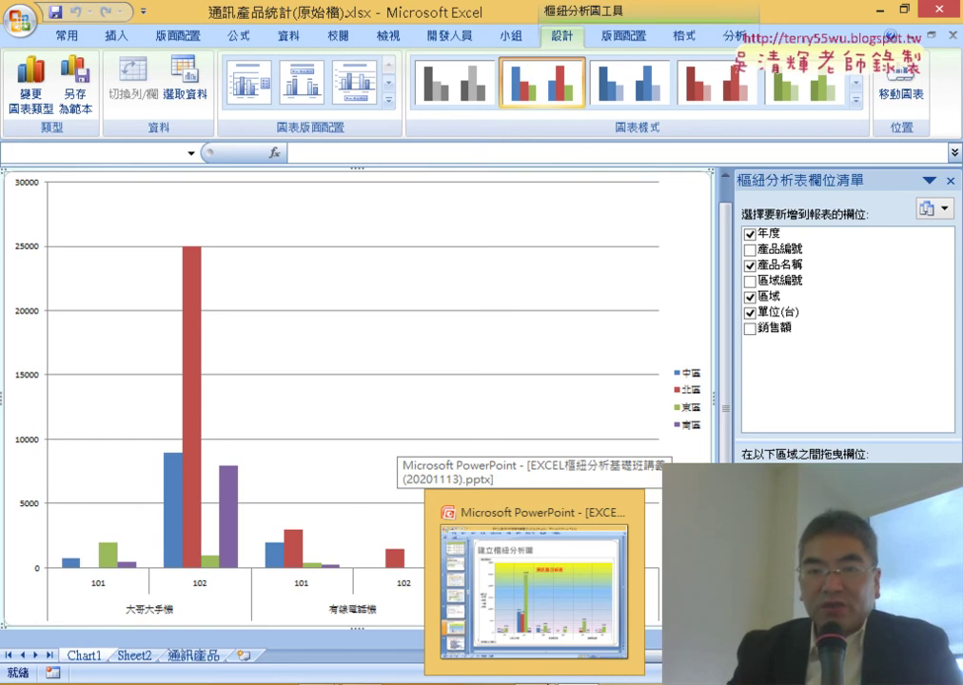
# Step: Select the whole pivot chart and bring up its Chart Title placement choices on the Layout tab
pyautogui.click(403, 284)
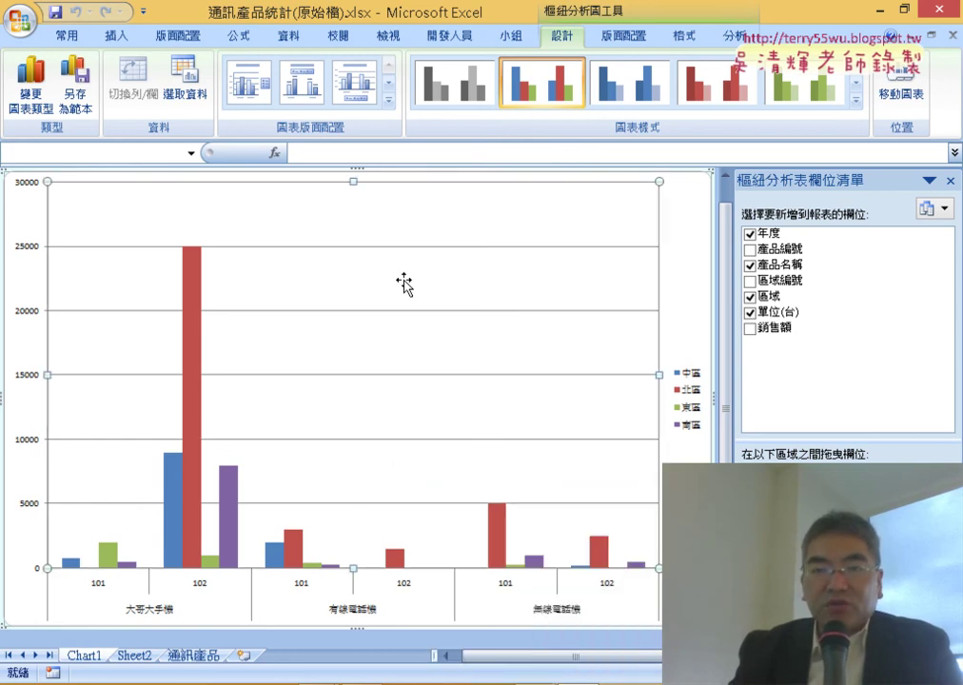
pyautogui.click(678, 269)
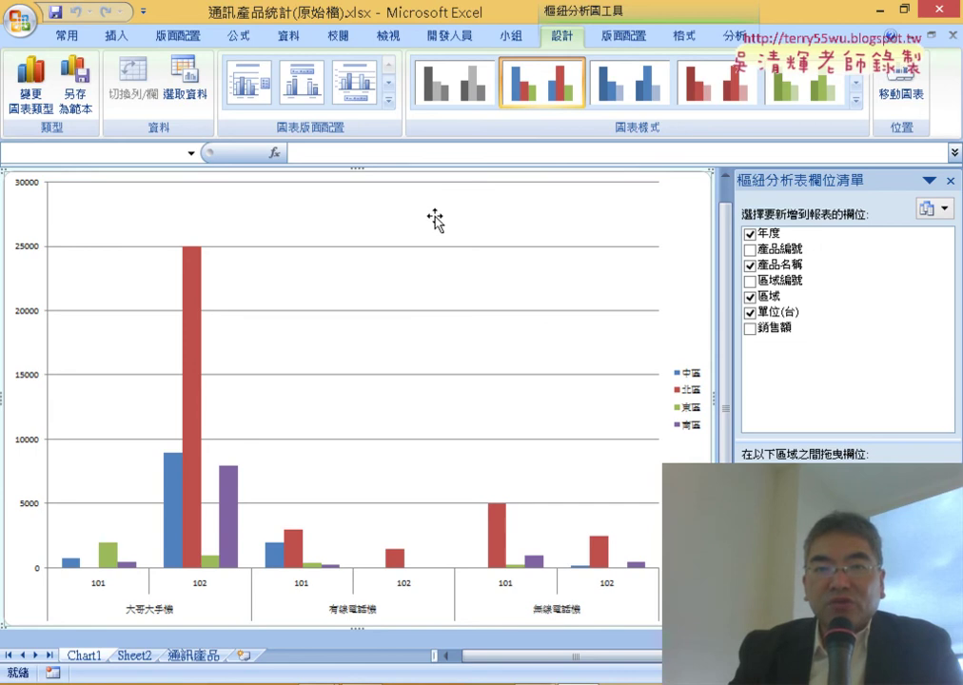
pyautogui.click(634, 38)
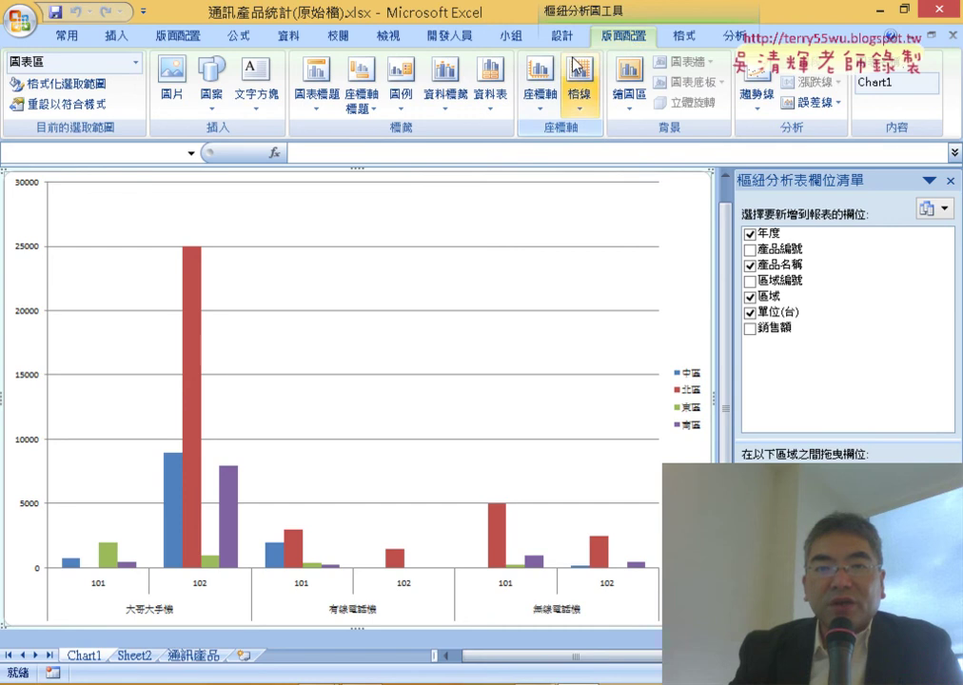
pyautogui.click(447, 100)
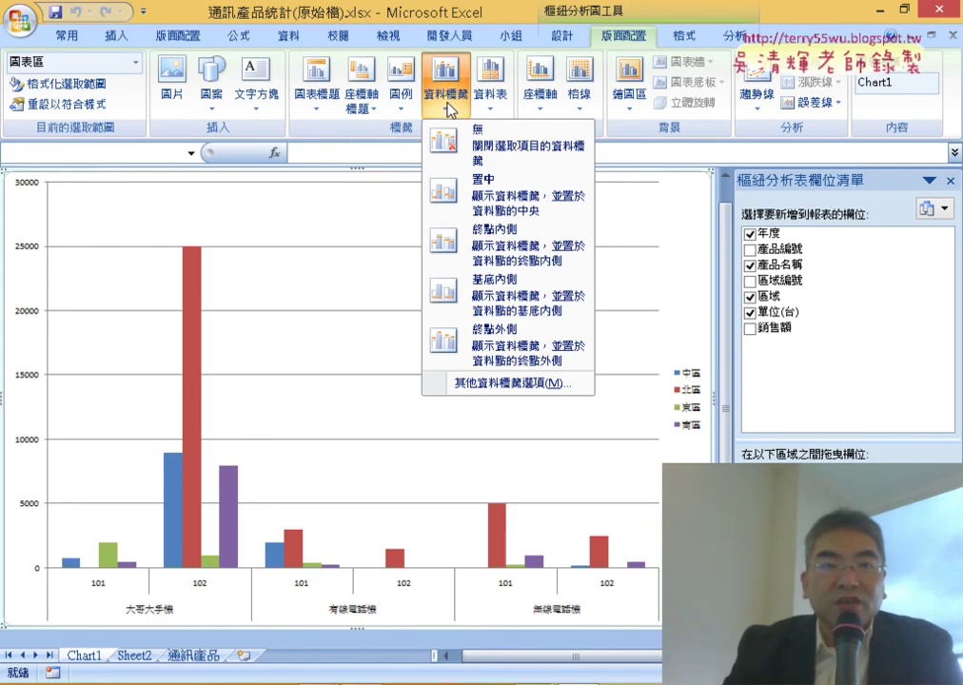
pyautogui.click(318, 103)
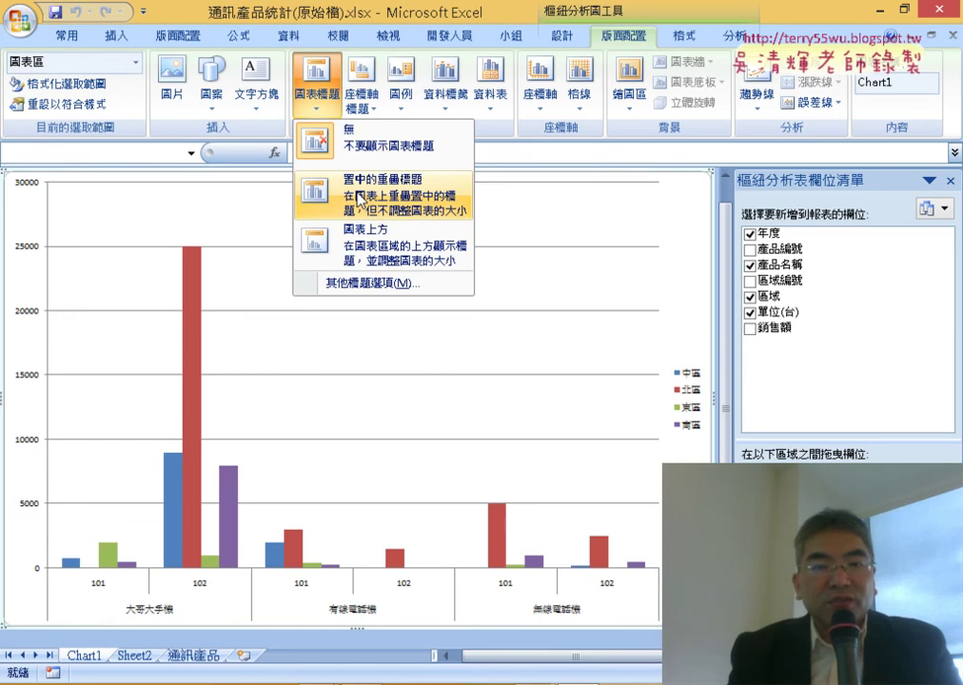
# Step: Add a Centered Overlay chart title and enter the text 通訊產品報表
pyautogui.click(360, 197)
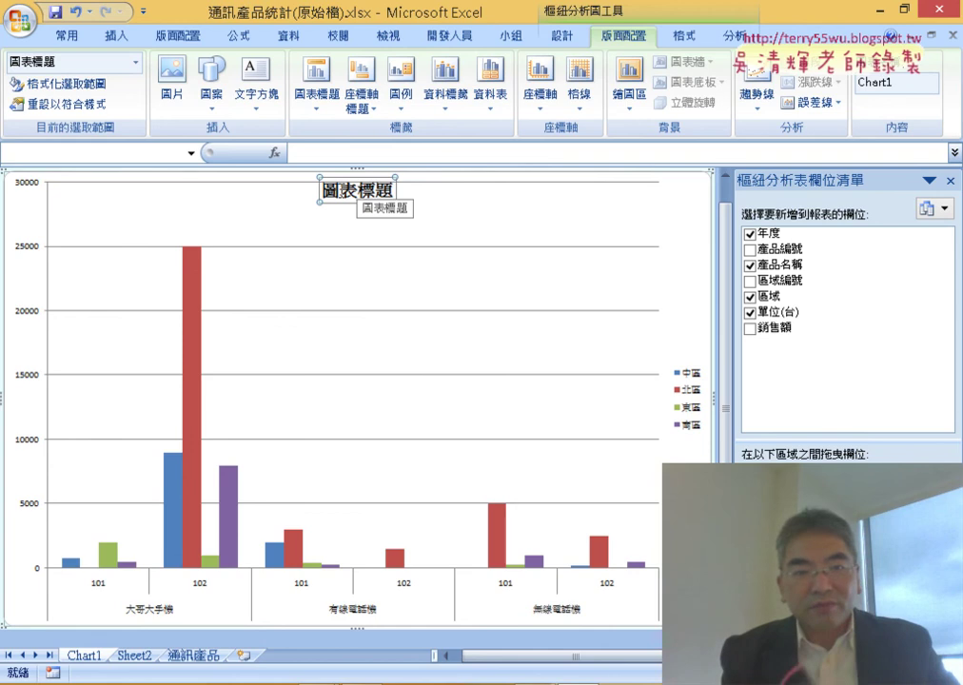
pyautogui.click(390, 196)
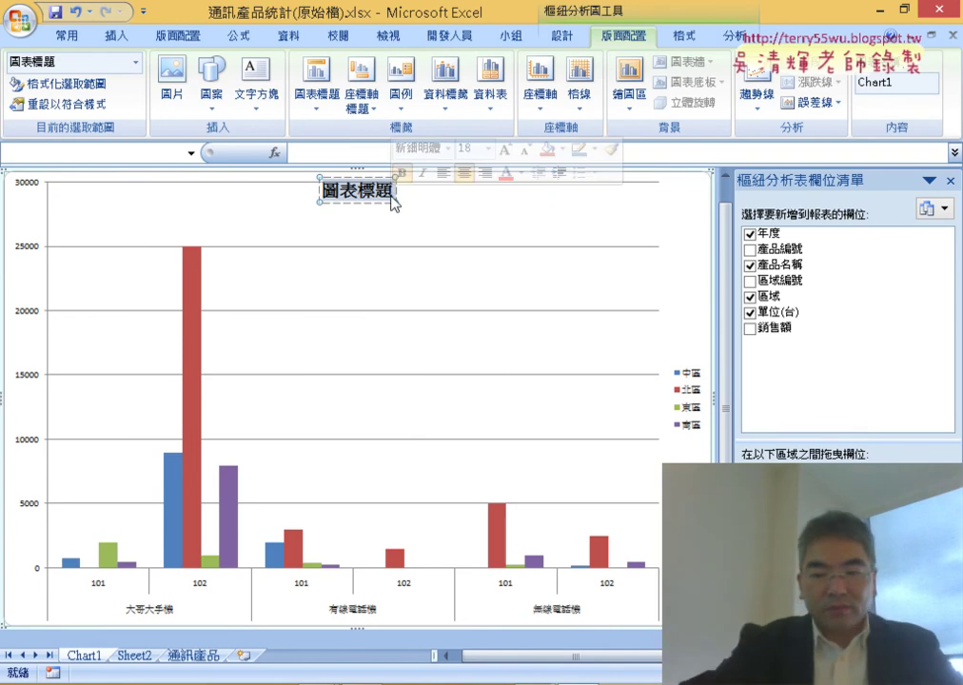
pyautogui.write('ㄊㄨ')
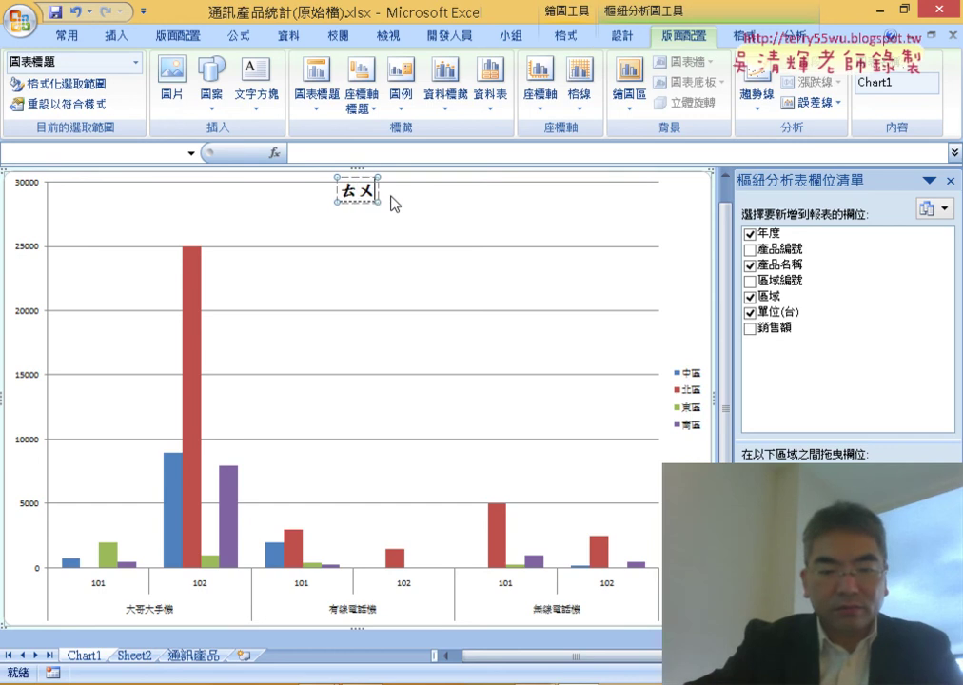
pyautogui.write('ㄥ')
pyautogui.press('space')
pyautogui.write('ㄒㄩ')
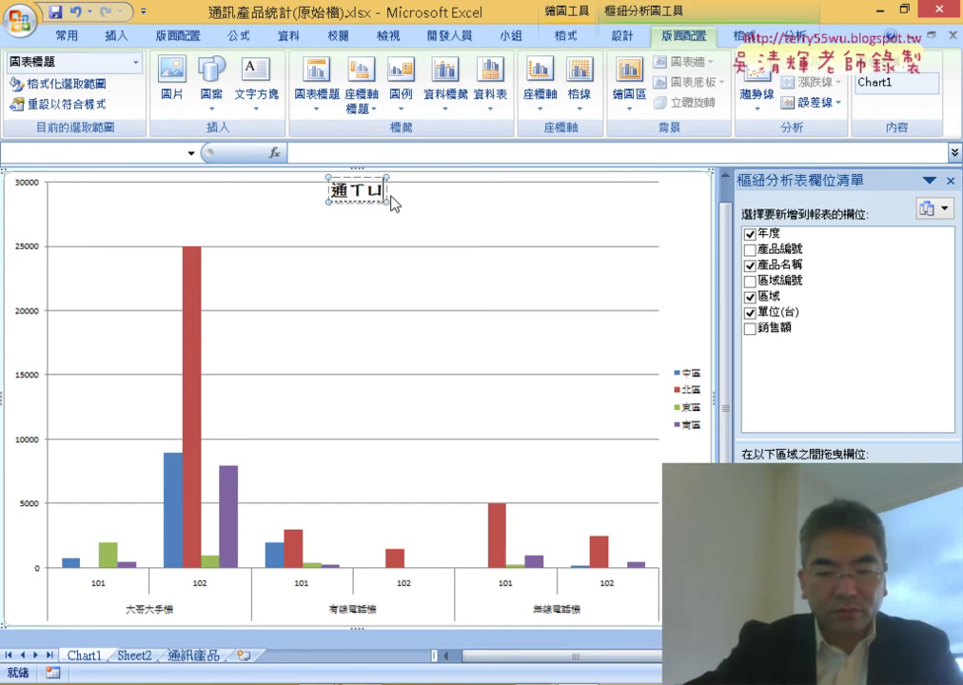
pyautogui.write('ㄣˋㄔㄢˇㄆㄧㄣ')
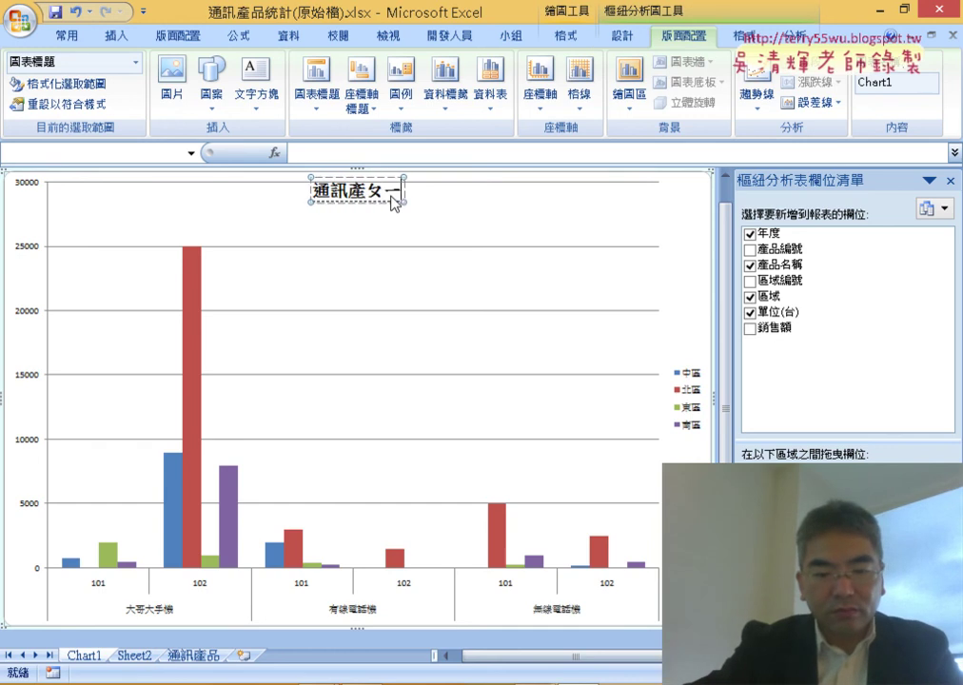
pyautogui.write('ˇㄅㄠˋㄅㄧㄠ')
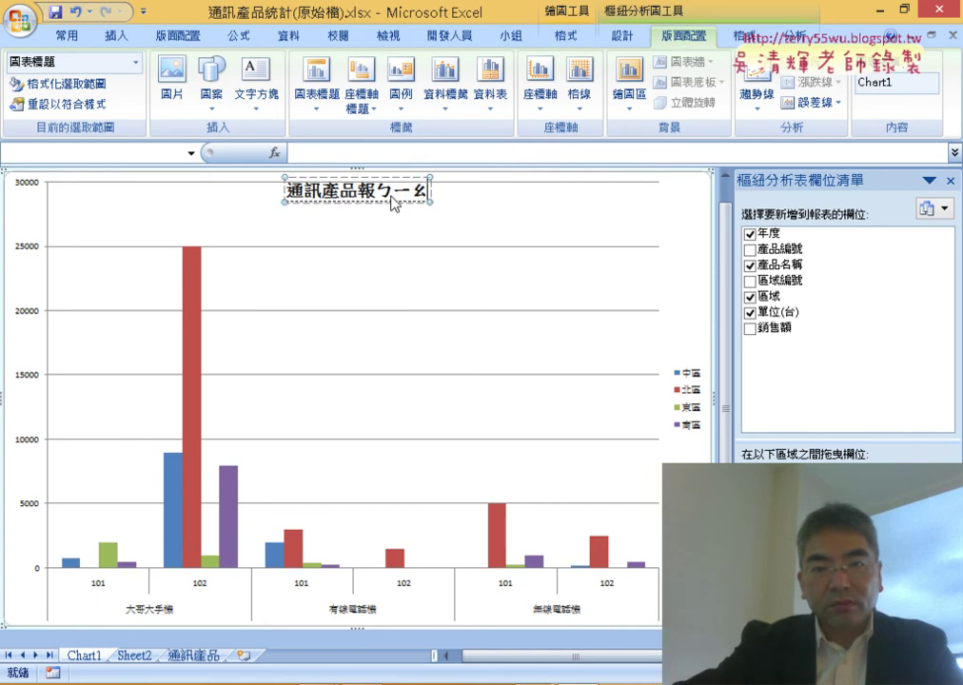
pyautogui.write('ˇ')
pyautogui.press('Return')
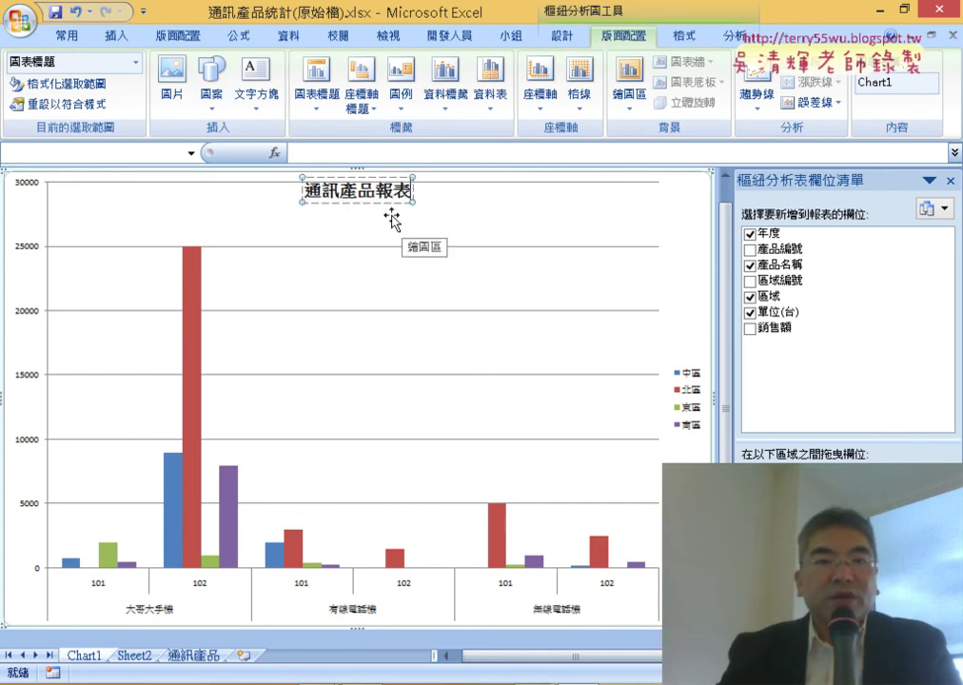
pyautogui.click(388, 215)
pyautogui.click(393, 198)
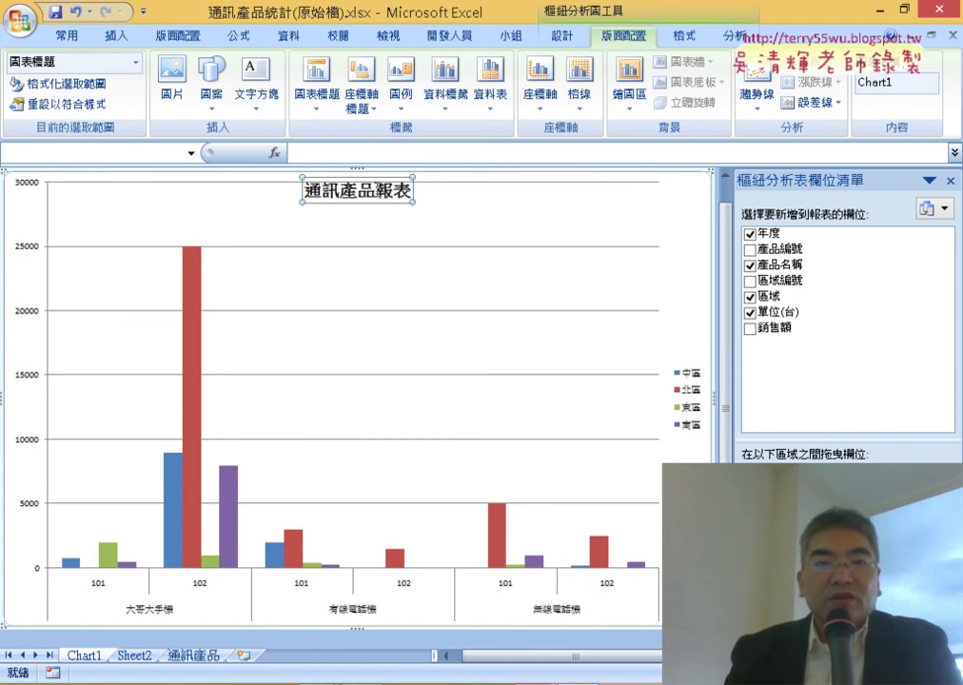
pyautogui.click(429, 203)
pyautogui.click(404, 196)
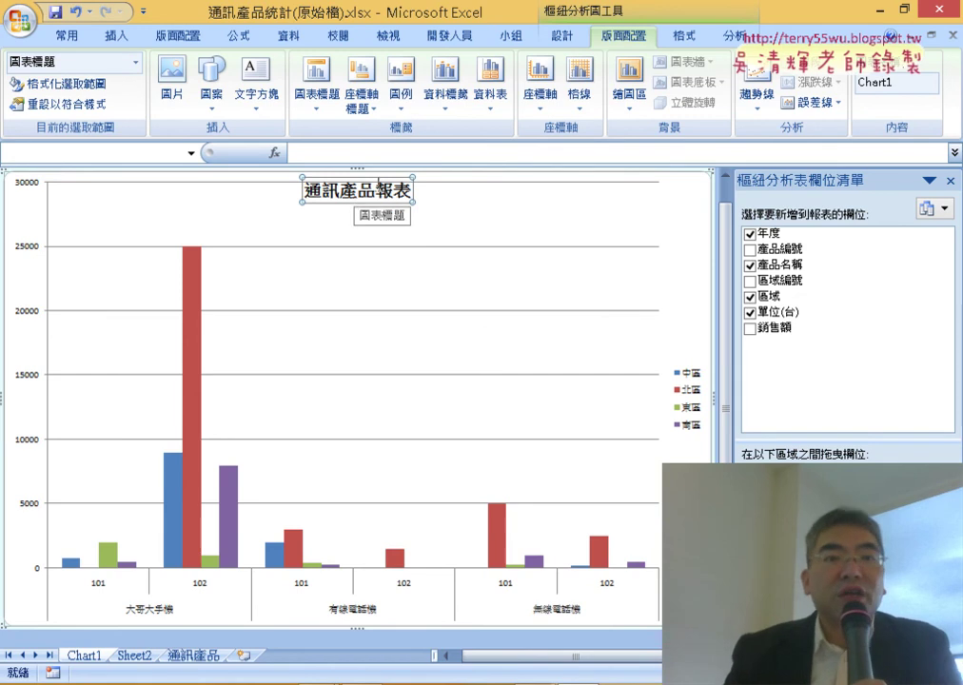
# Step: Format the 通訊產品報表 title in 24-point 微軟正黑體
pyautogui.click(68, 37)
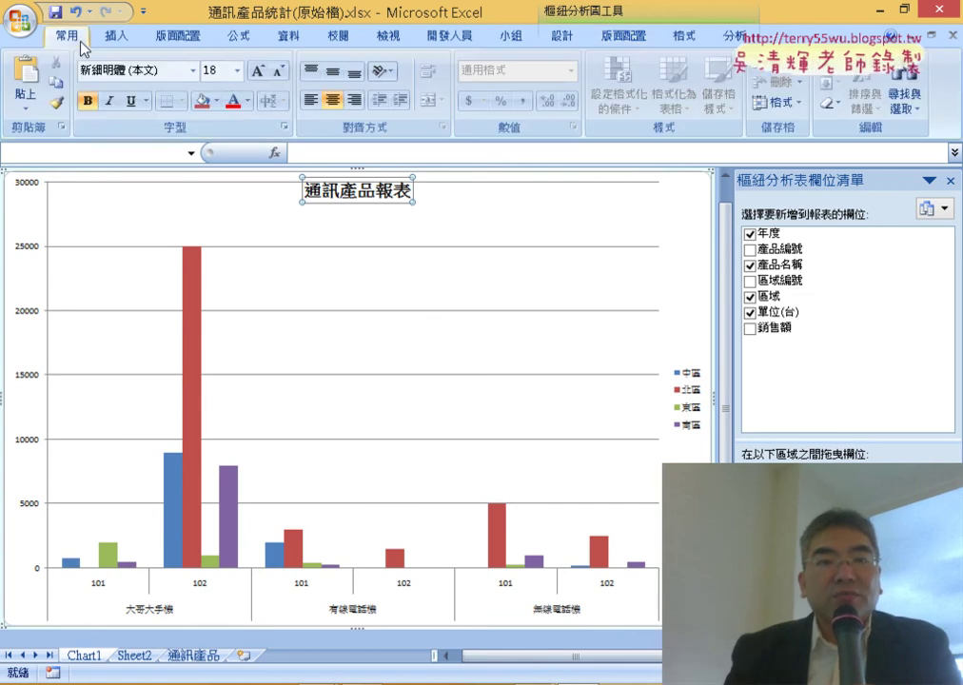
pyautogui.click(237, 70)
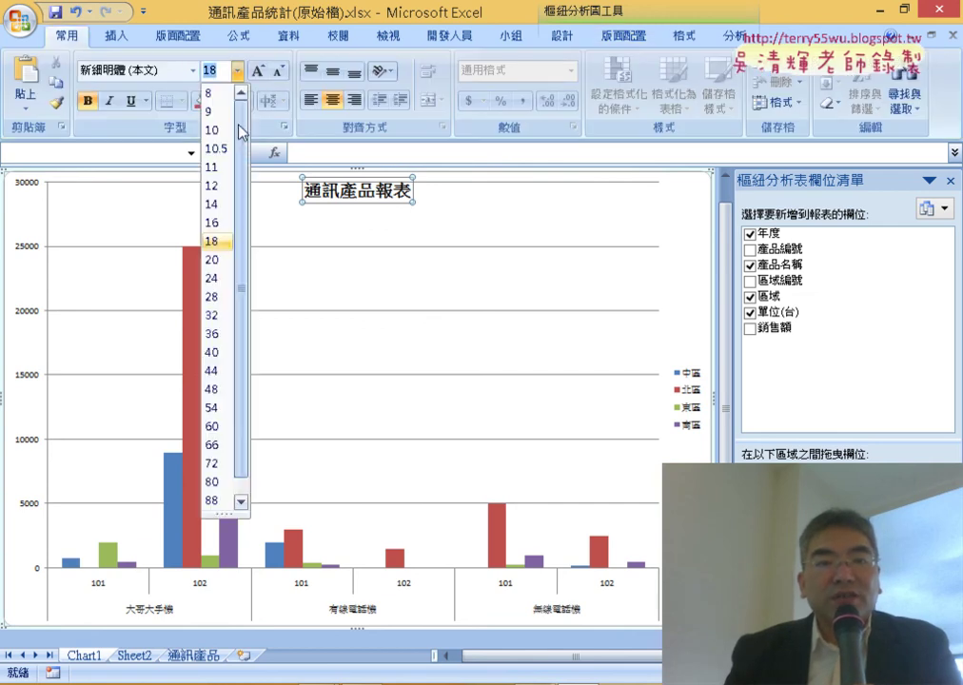
pyautogui.click(215, 278)
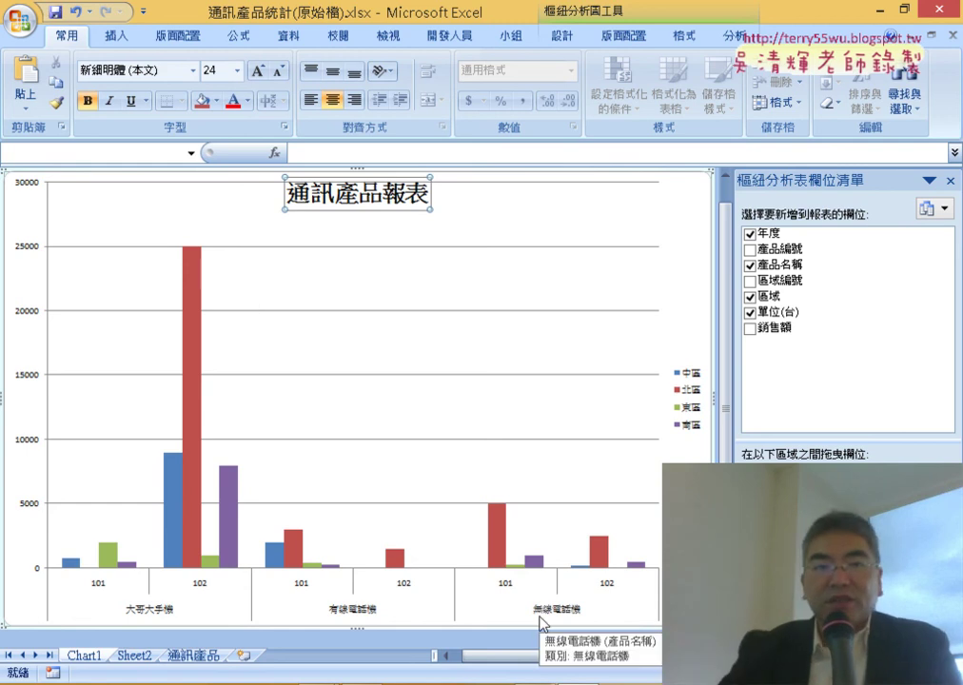
pyautogui.click(193, 72)
pyautogui.scroll(-3, 219, 190)
pyautogui.scroll(-2, 238, 252)
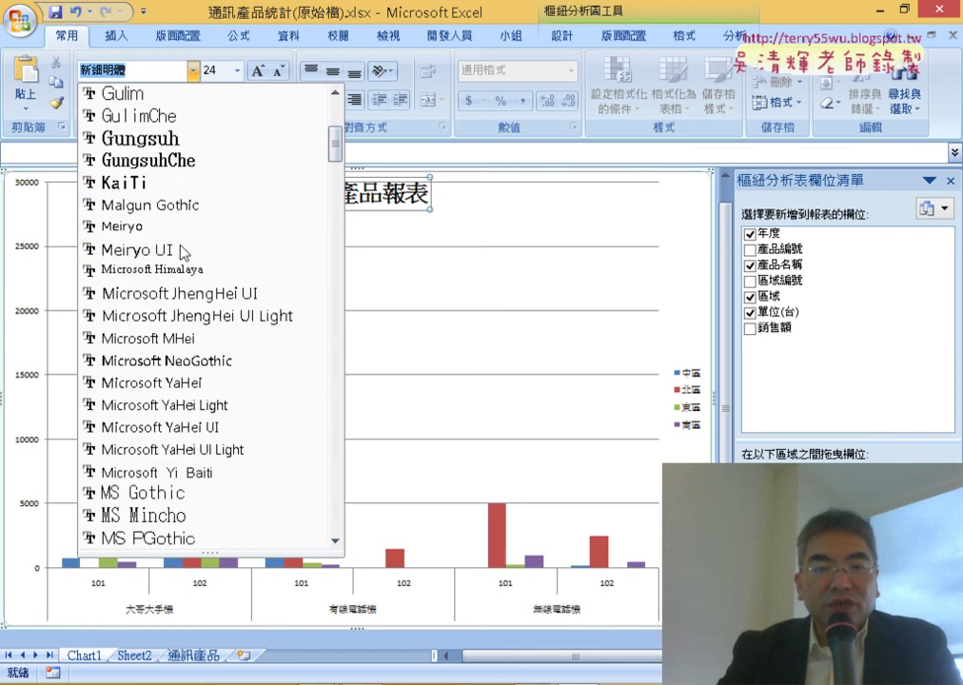
pyautogui.scroll(-5, 195, 257)
pyautogui.scroll(-4, 186, 250)
pyautogui.scroll(-2, 184, 253)
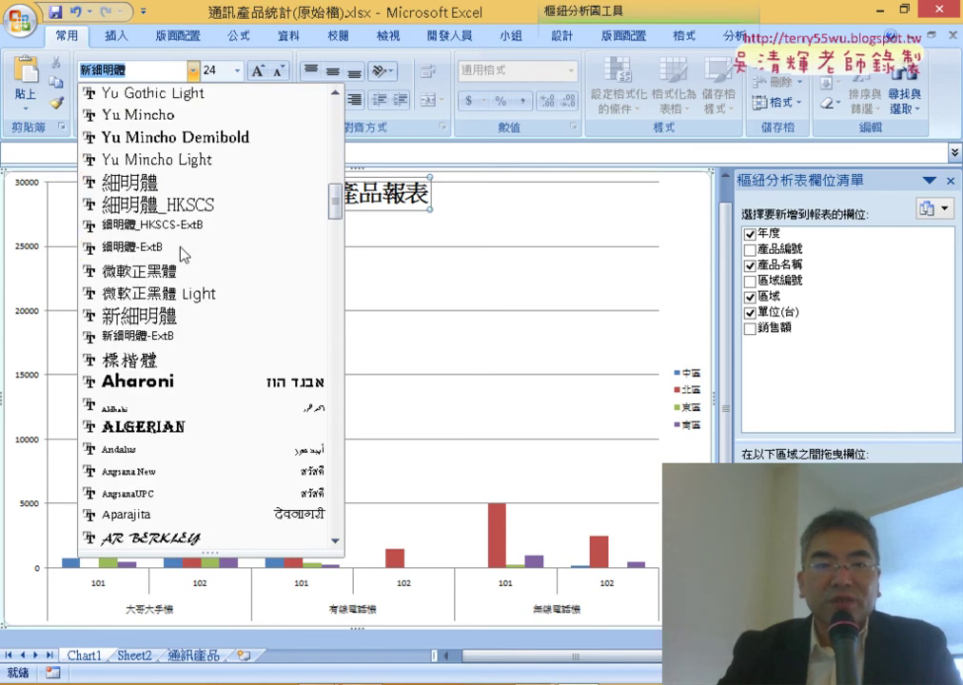
pyautogui.click(183, 273)
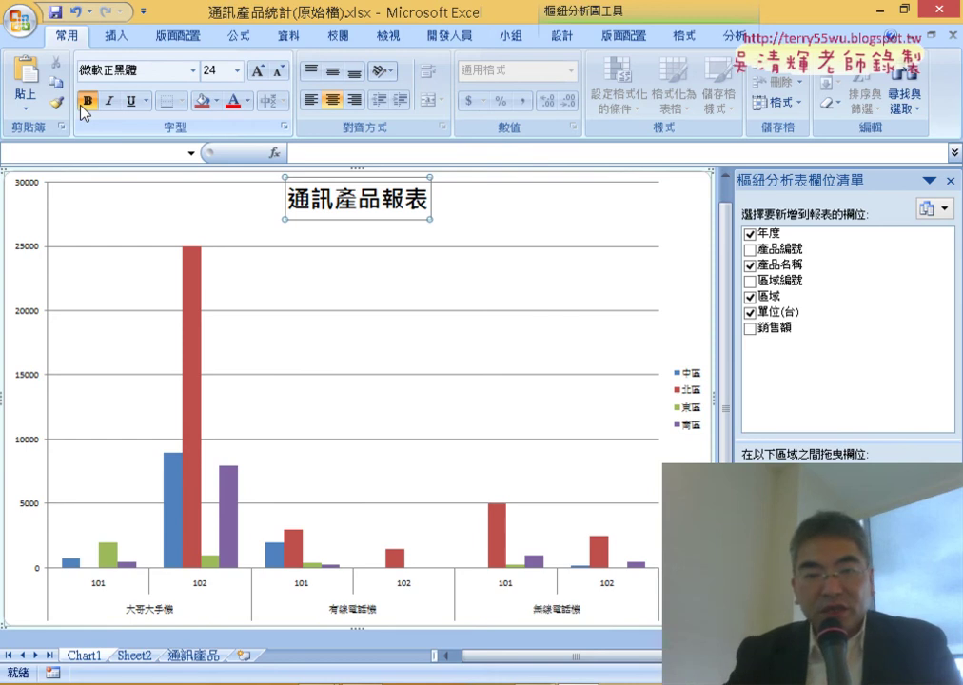
pyautogui.click(694, 390)
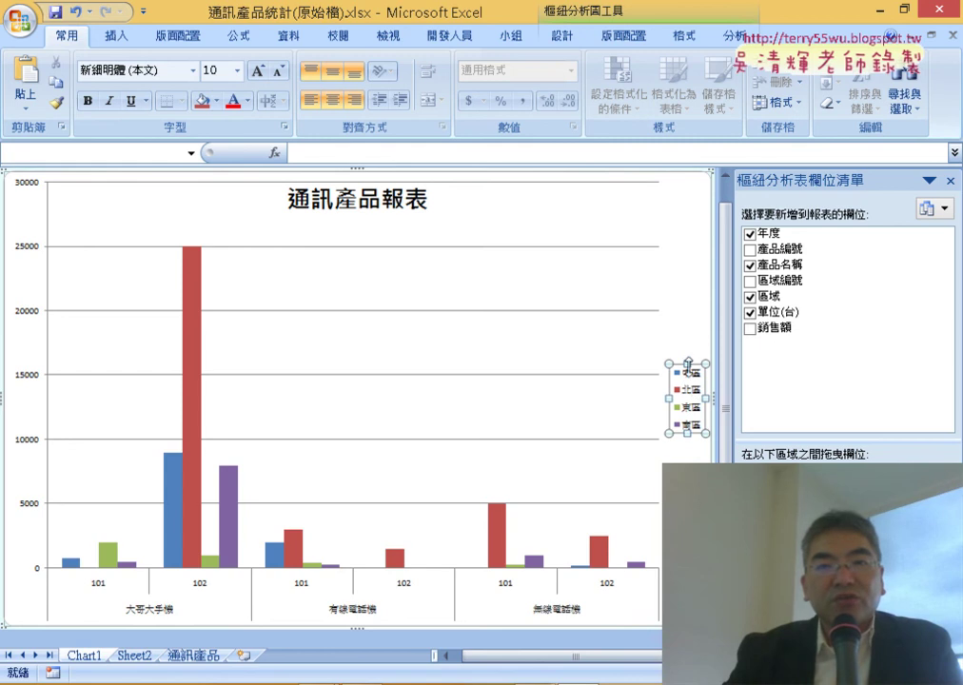
# Step: Try the region legend at the left and the top, then settle on the left
pyautogui.click(625, 36)
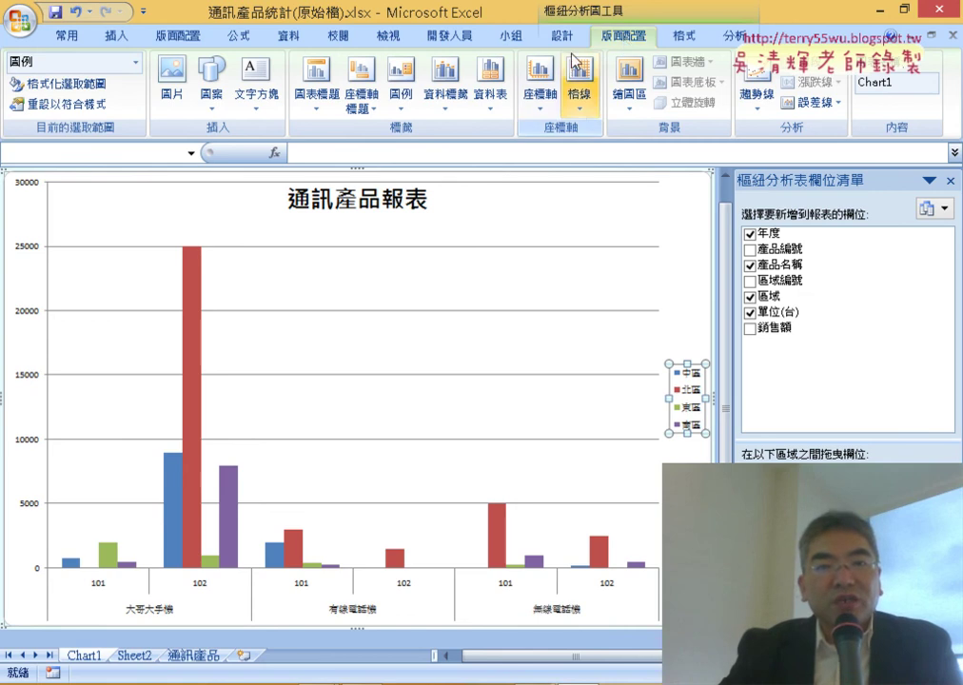
pyautogui.click(403, 114)
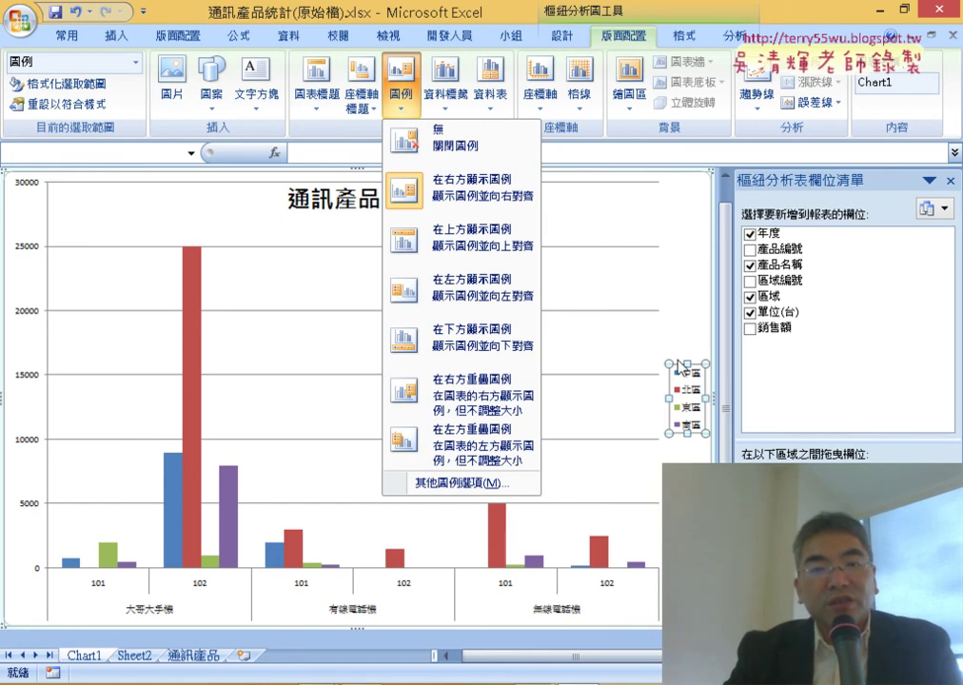
pyautogui.click(459, 306)
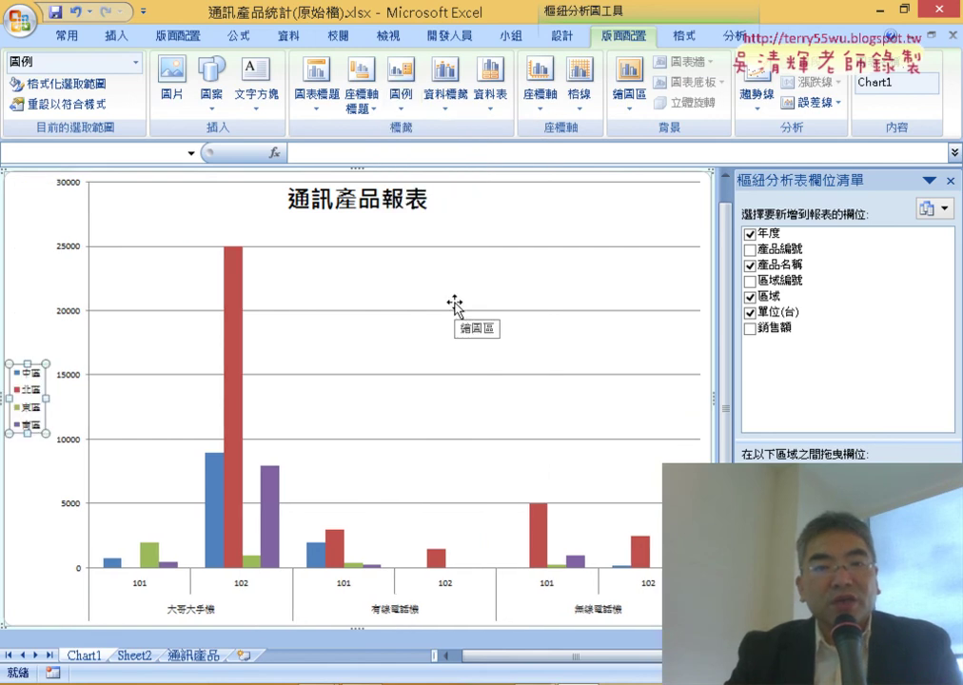
pyautogui.click(401, 96)
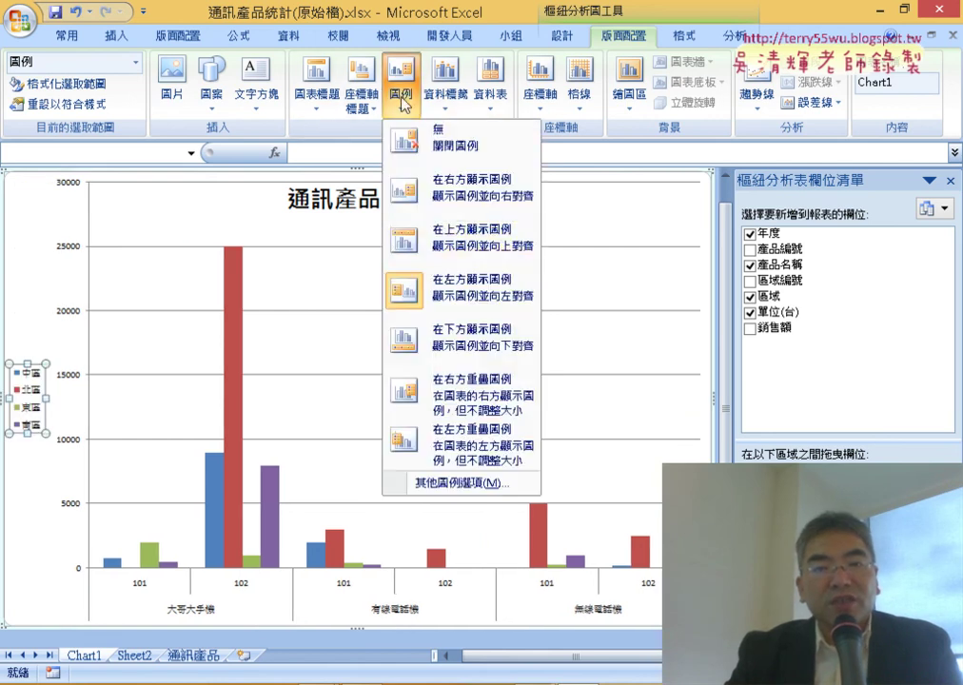
pyautogui.click(439, 231)
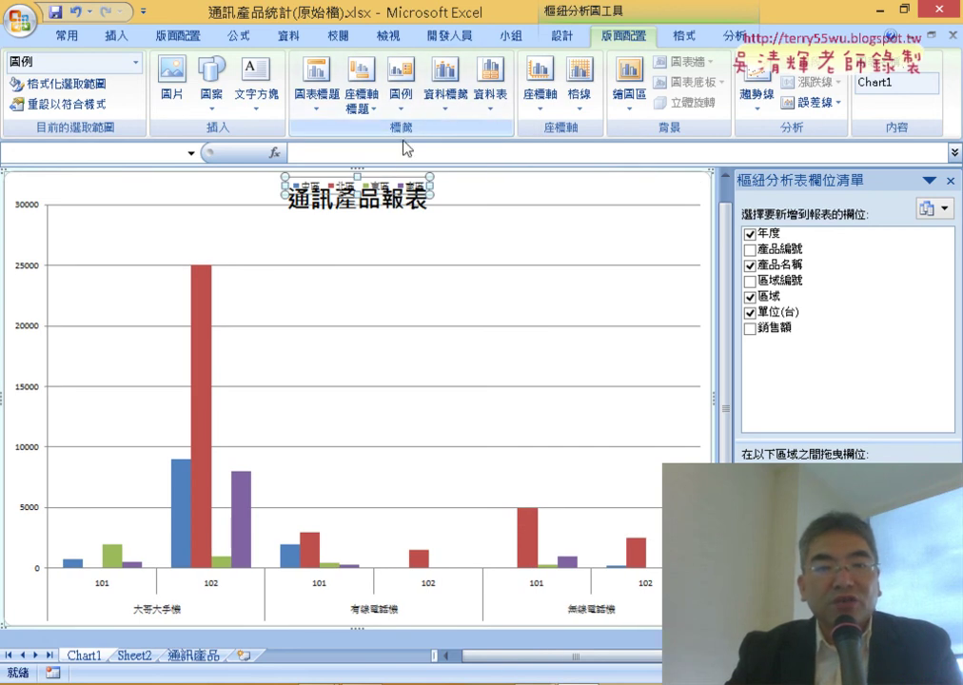
pyautogui.click(401, 96)
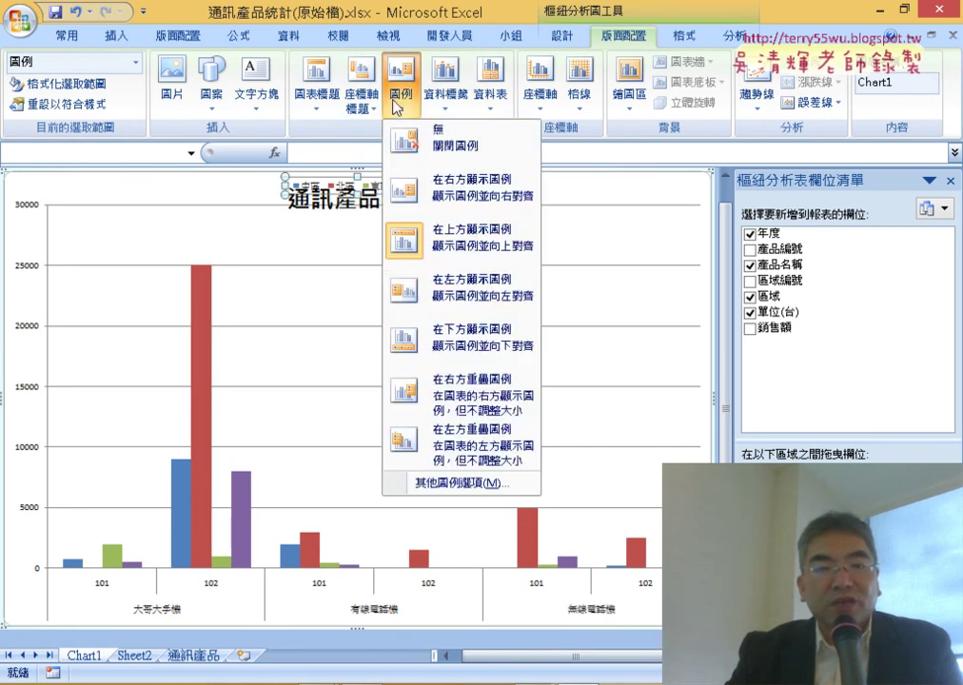
pyautogui.click(466, 291)
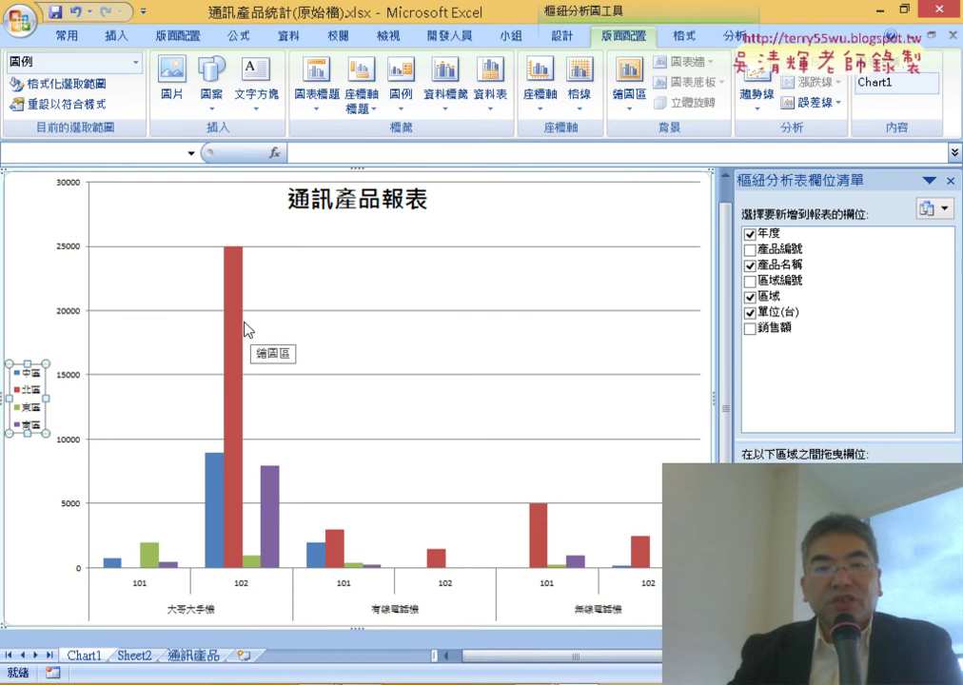
pyautogui.moveTo(233, 314)
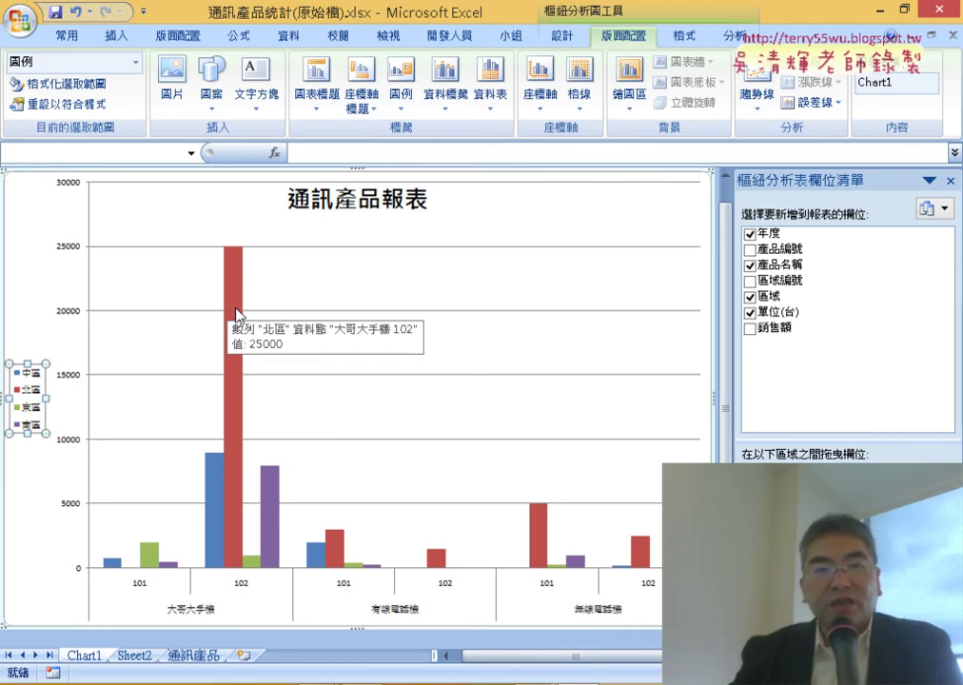
# Step: Add Outside End data labels so values like 9000 and 25000 appear above the columns
pyautogui.click(454, 98)
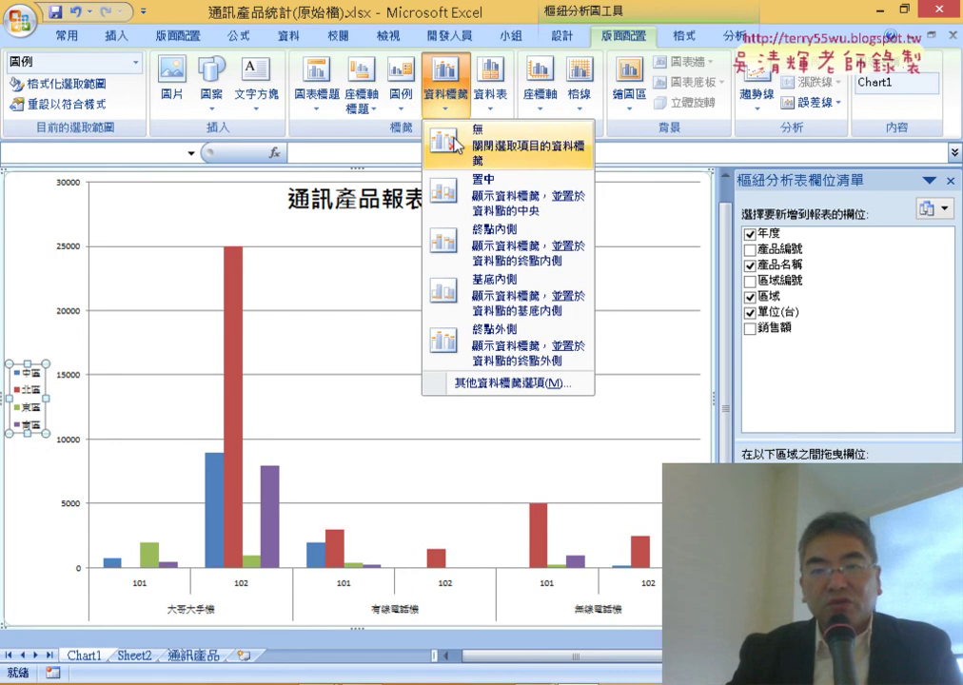
pyautogui.click(518, 349)
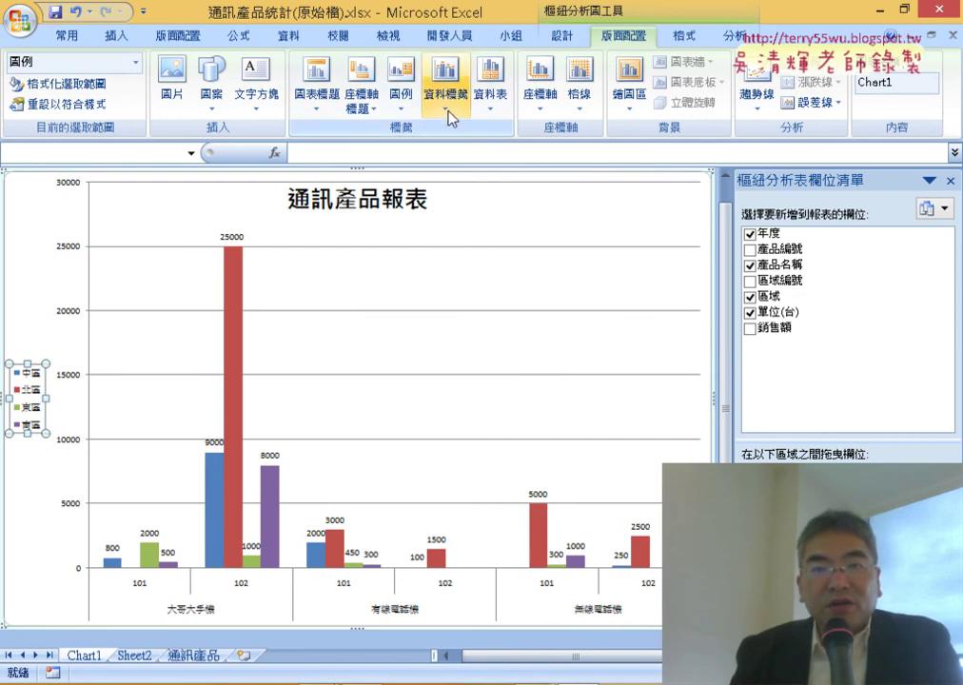
pyautogui.click(581, 105)
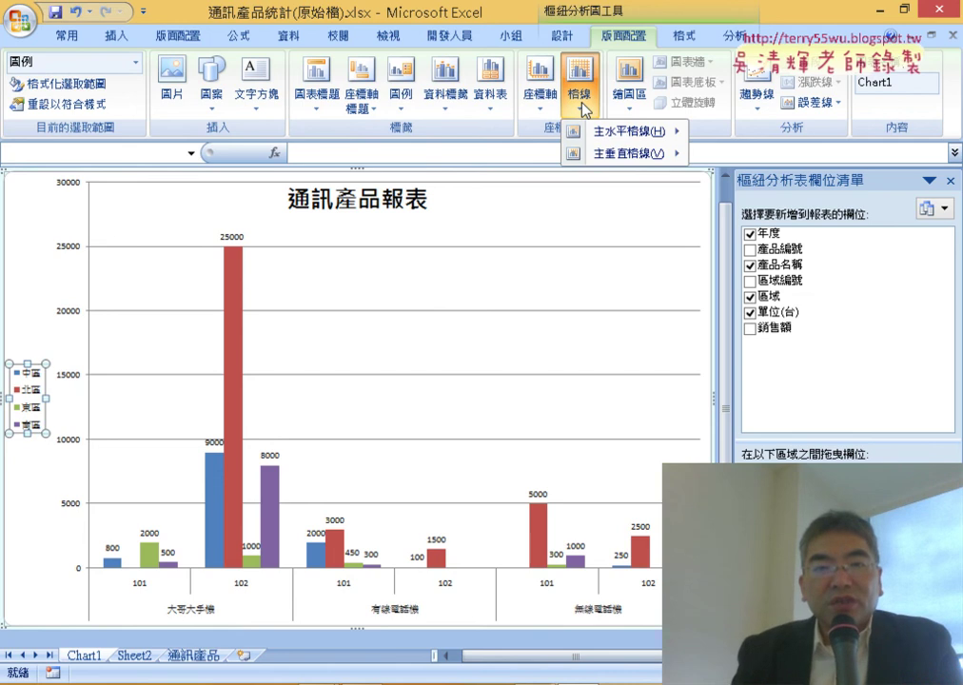
pyautogui.moveTo(619, 131)
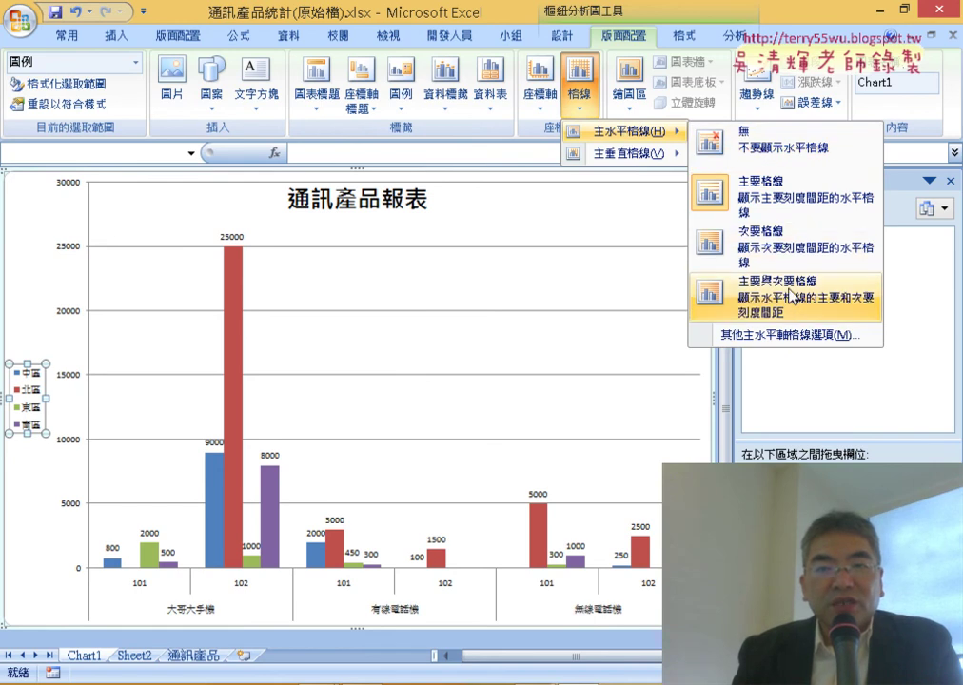
# Step: Turn on major and minor horizontal gridlines and major vertical gridlines
pyautogui.click(790, 297)
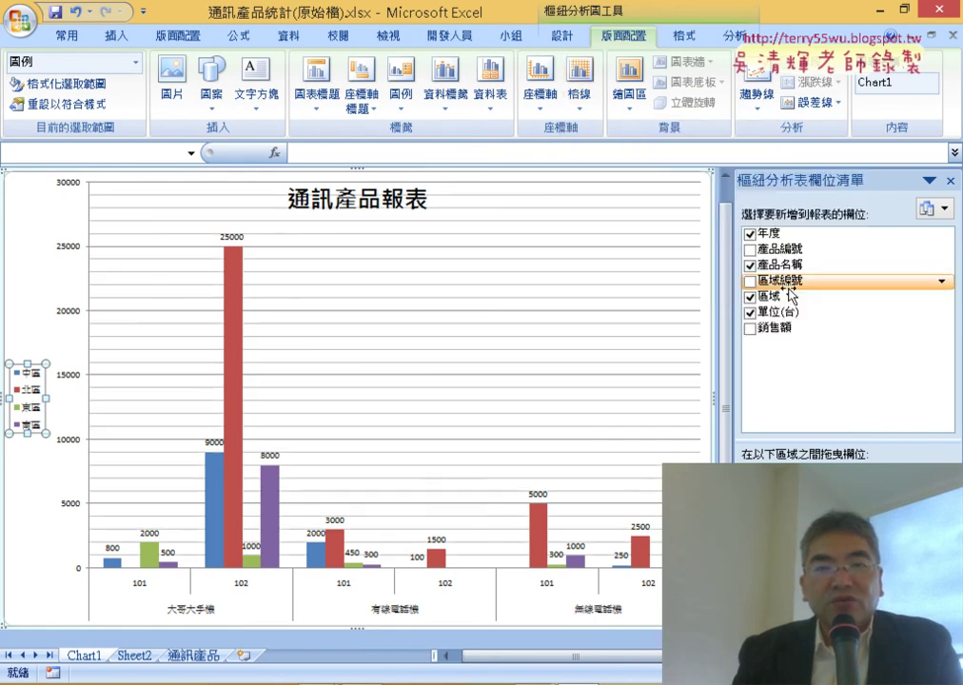
pyautogui.click(578, 78)
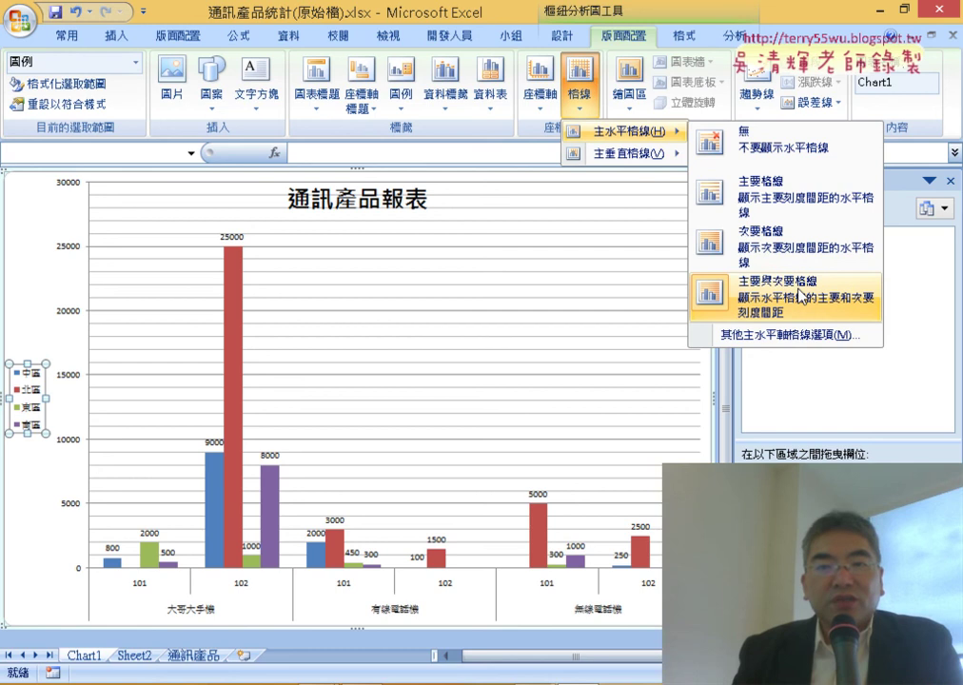
pyautogui.moveTo(624, 153)
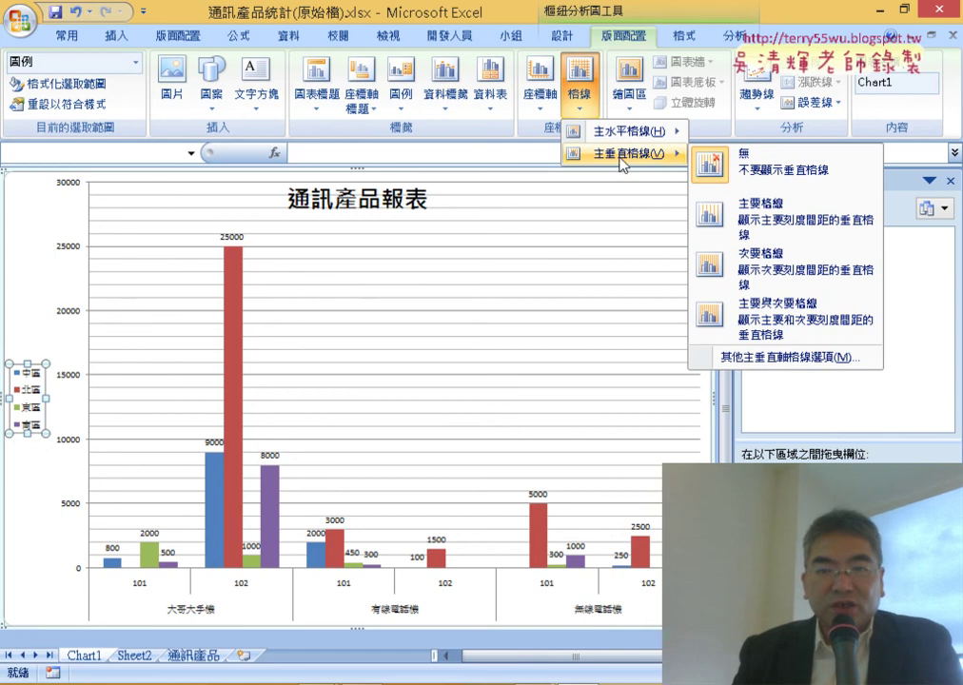
pyautogui.click(741, 228)
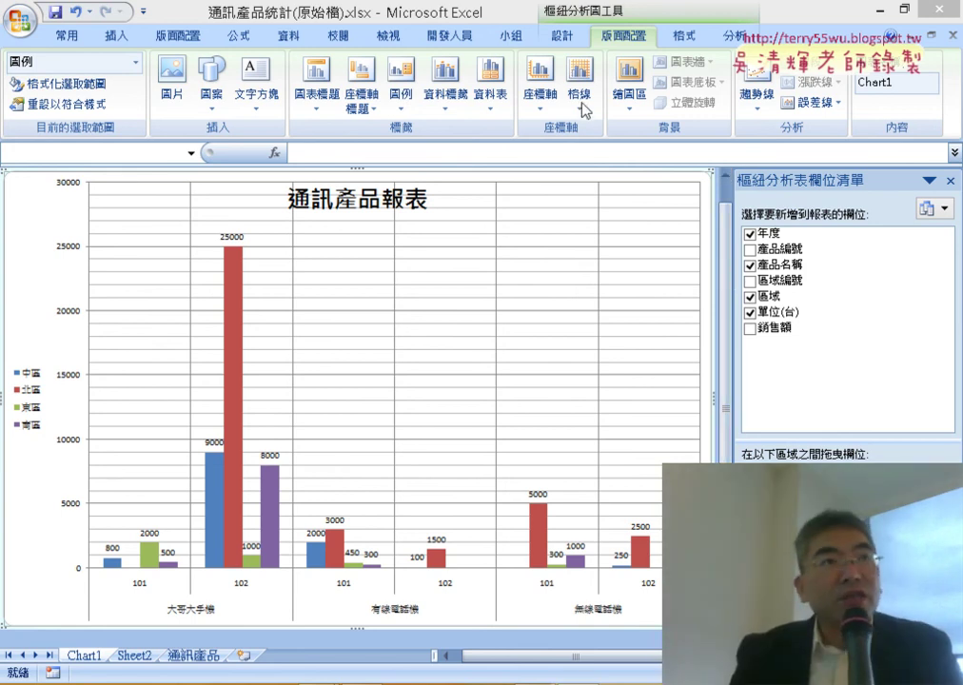
# Step: Give the plot area the 黎明 preset gradient fill with its first stop changed to yellow
pyautogui.click(630, 93)
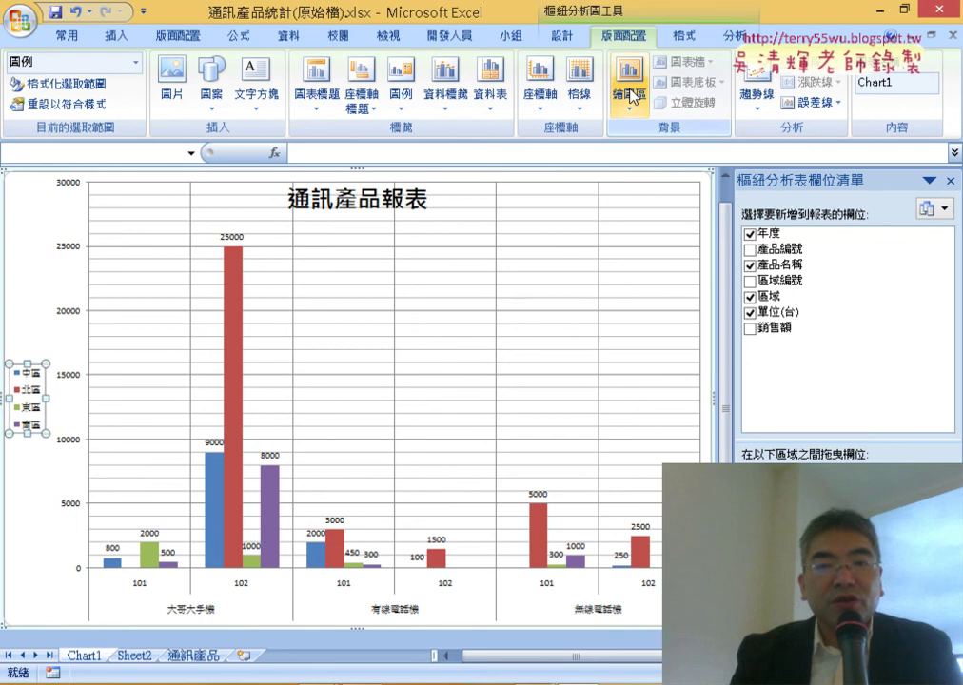
pyautogui.click(630, 94)
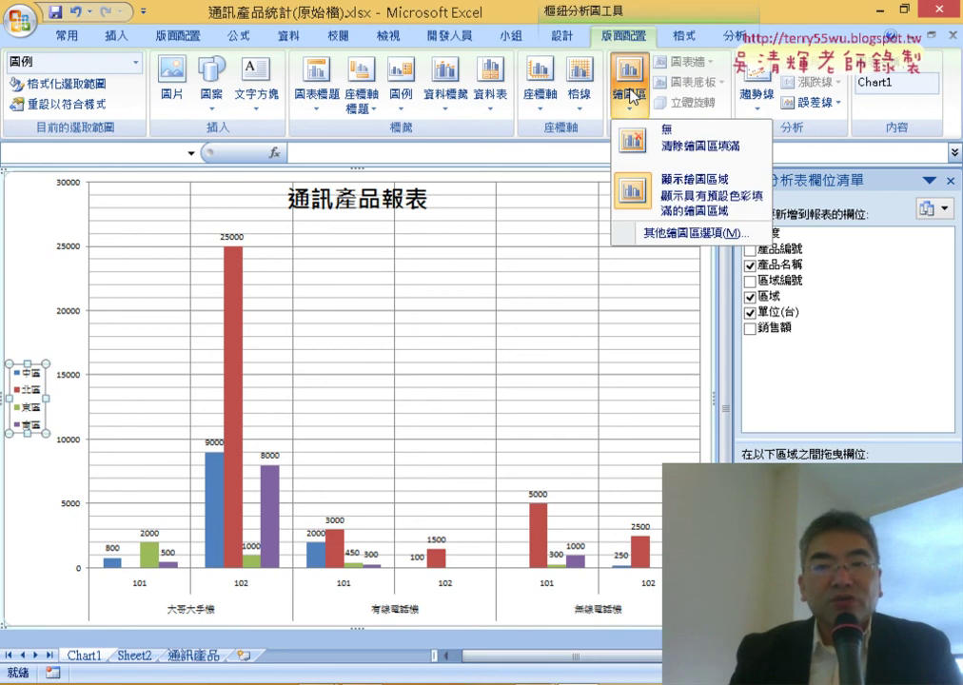
pyautogui.click(669, 237)
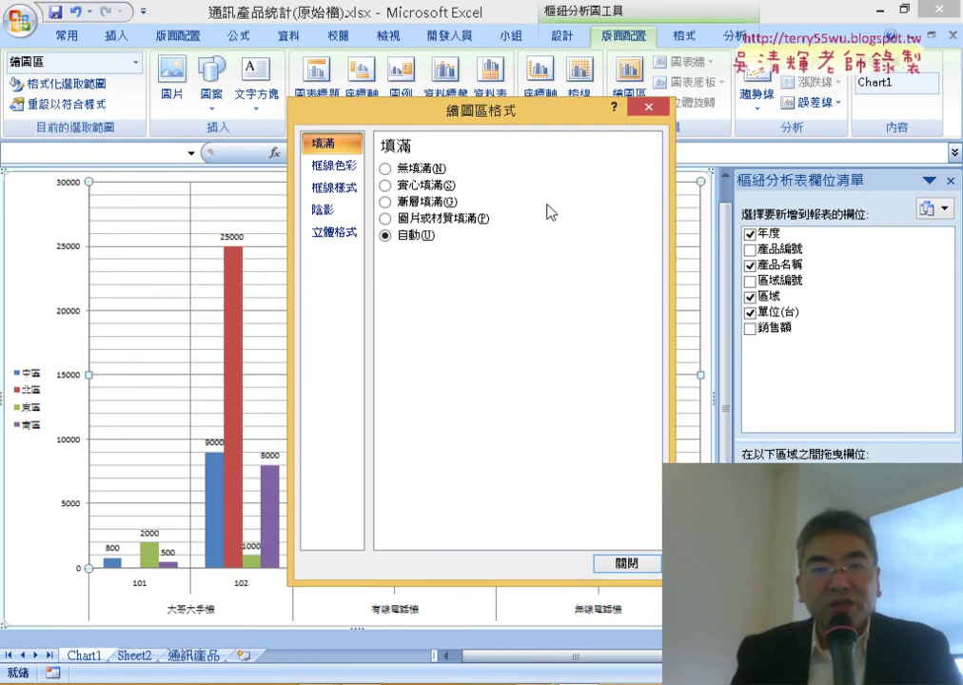
pyautogui.click(386, 202)
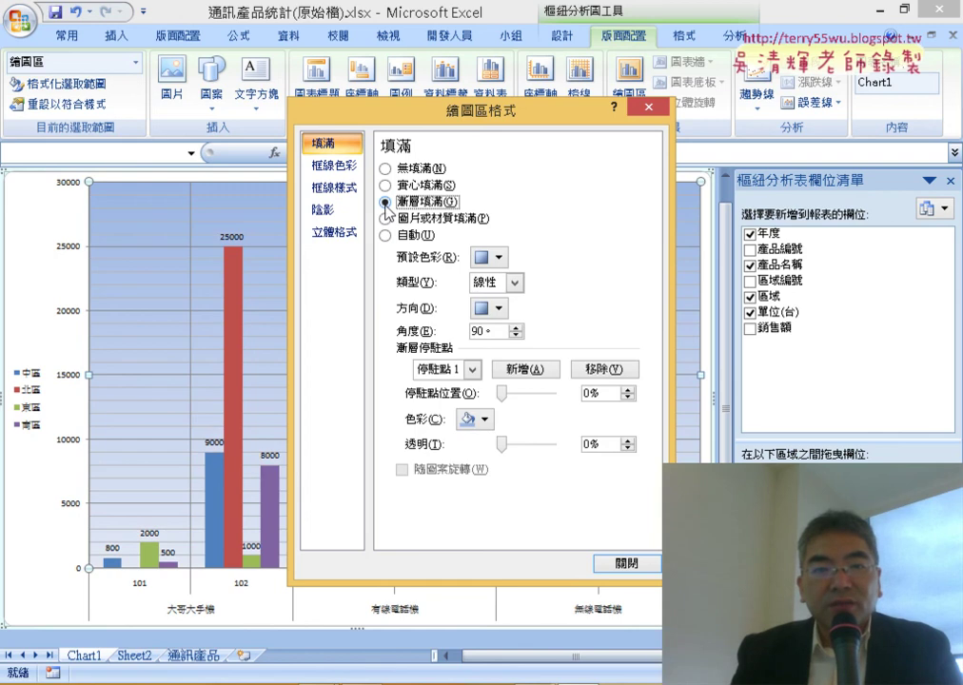
pyautogui.click(498, 258)
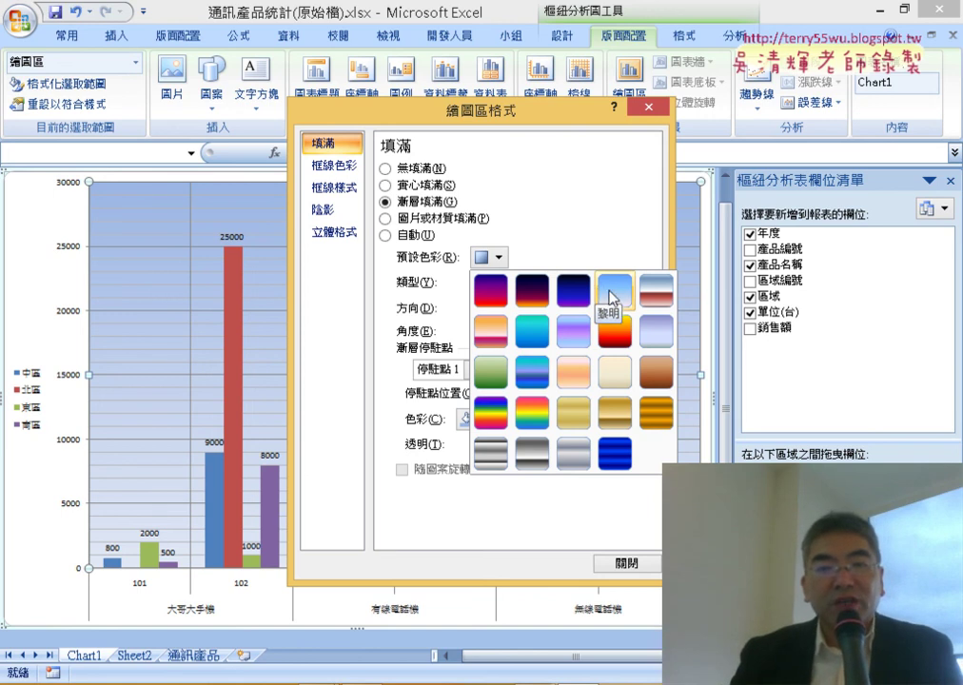
pyautogui.click(610, 295)
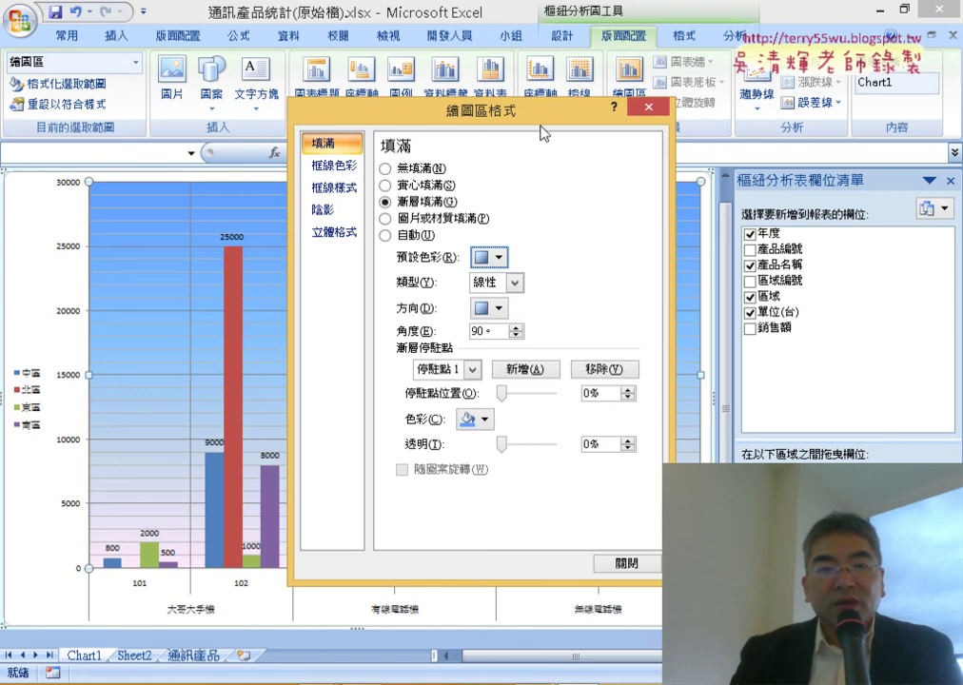
pyautogui.moveTo(431, 107)
pyautogui.mouseDown()
pyautogui.moveTo(573, 48)
pyautogui.moveTo(655, 74)
pyautogui.mouseUp()
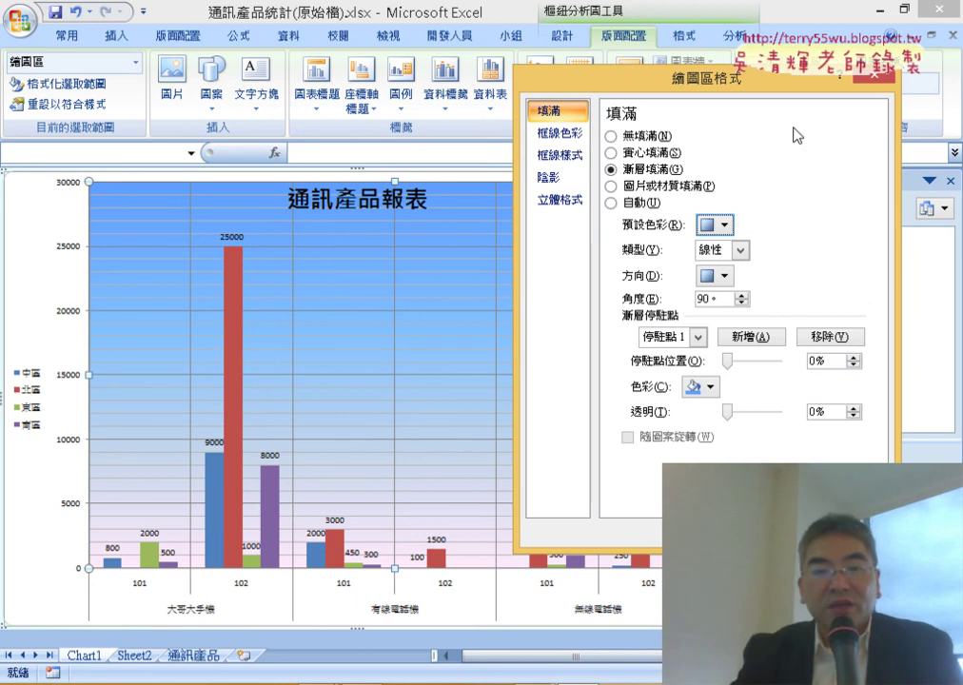
pyautogui.click(699, 388)
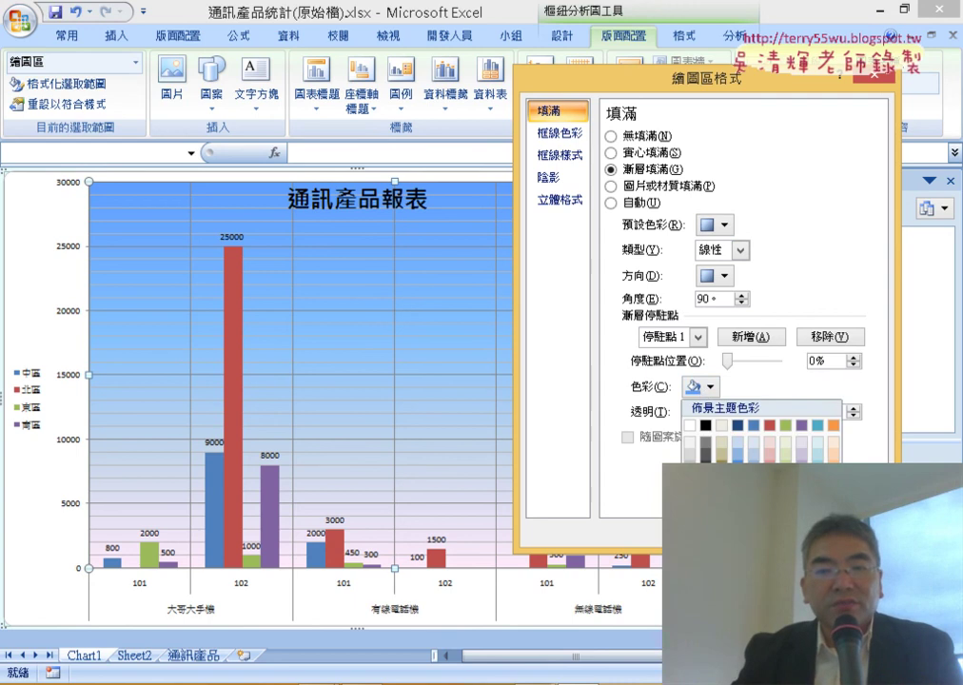
pyautogui.click(739, 526)
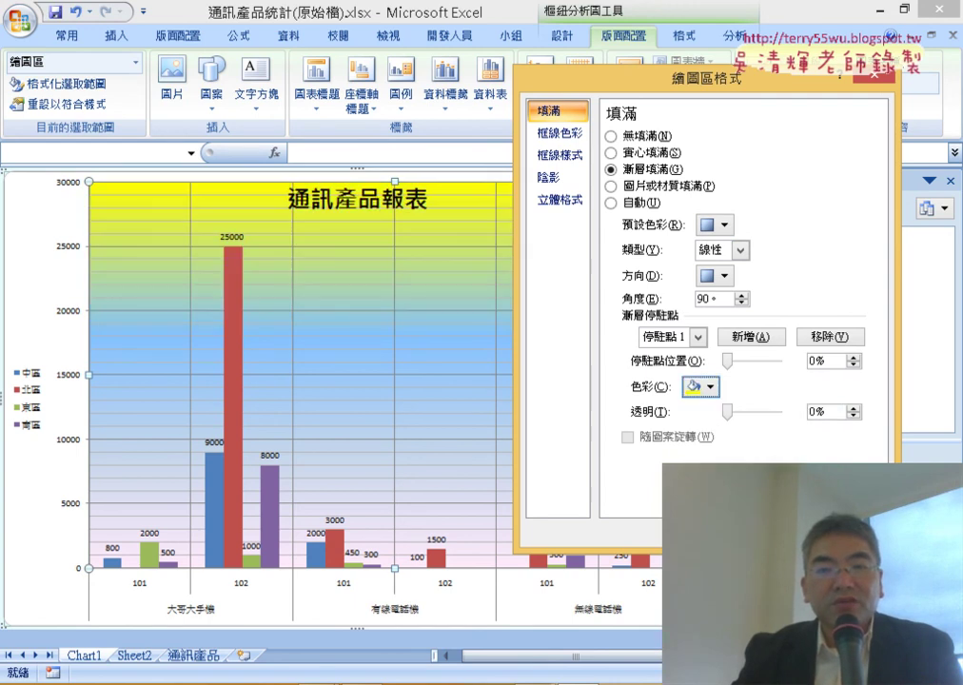
pyautogui.press('Escape')
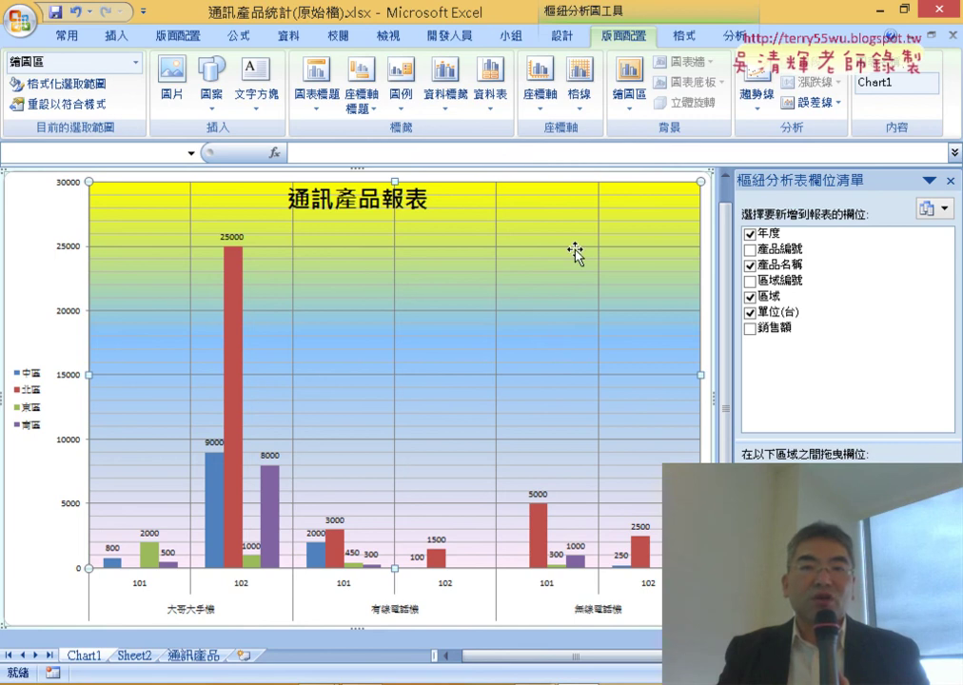
# Step: Switch the 通訊產品報表 title from Above Chart to Centered Overlay
pyautogui.click(623, 78)
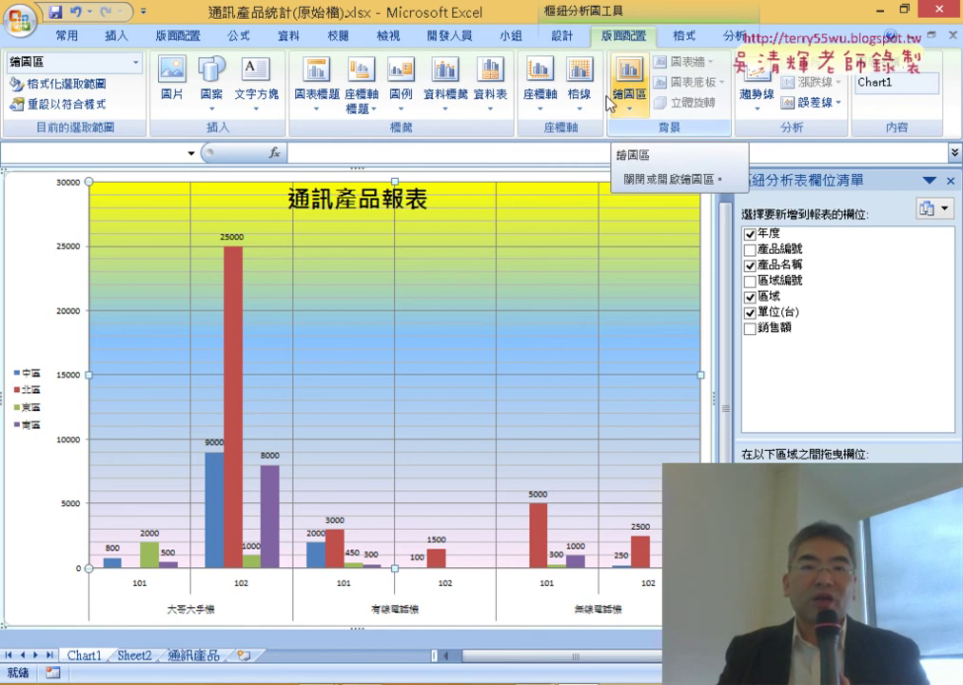
pyautogui.click(315, 86)
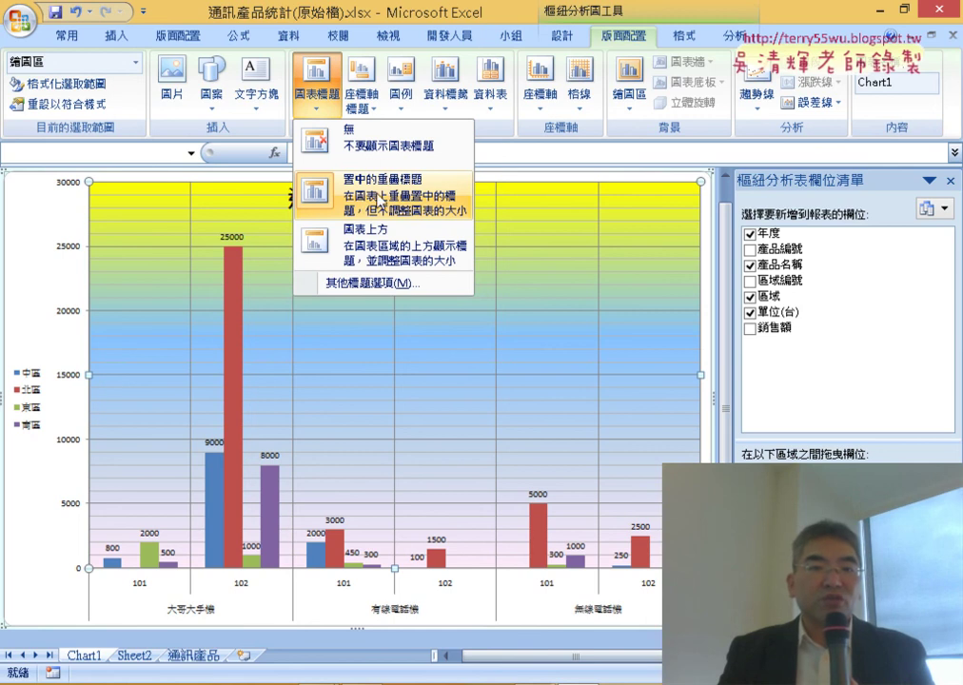
pyautogui.click(405, 250)
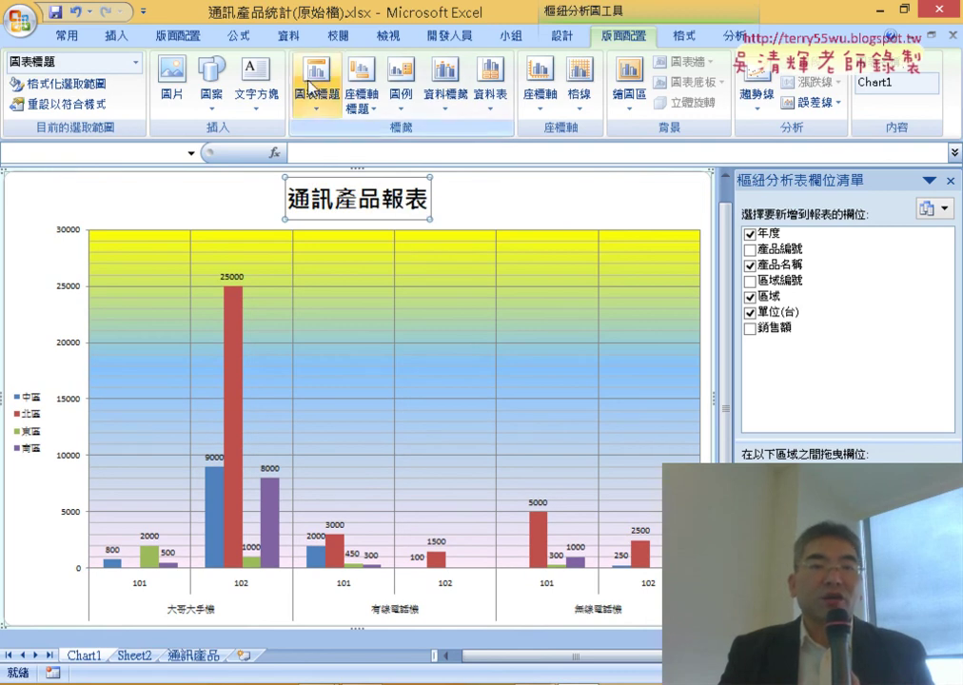
pyautogui.click(317, 105)
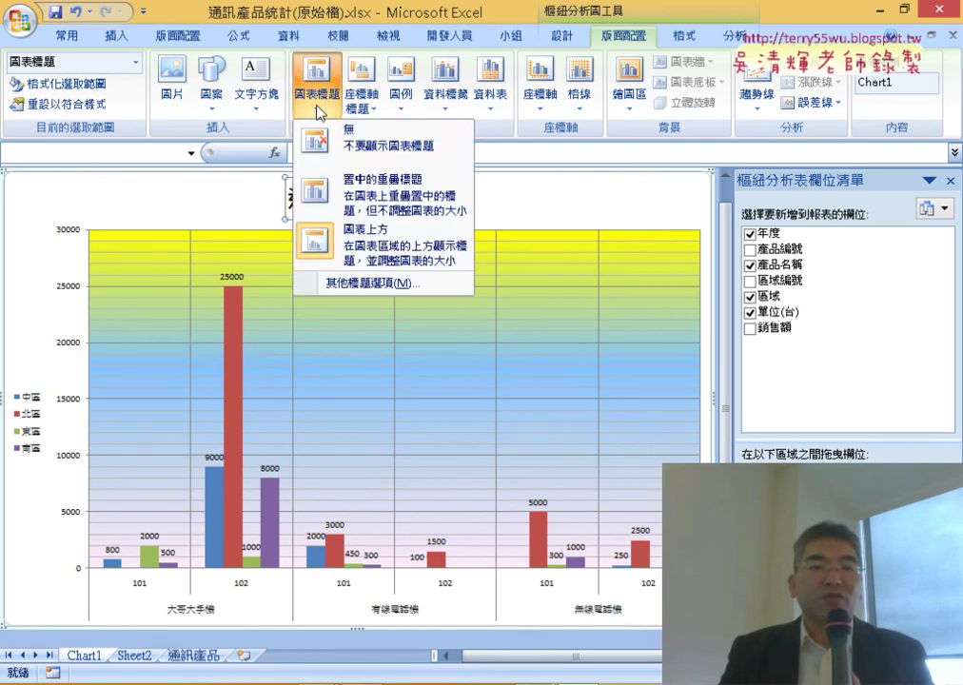
pyautogui.click(351, 197)
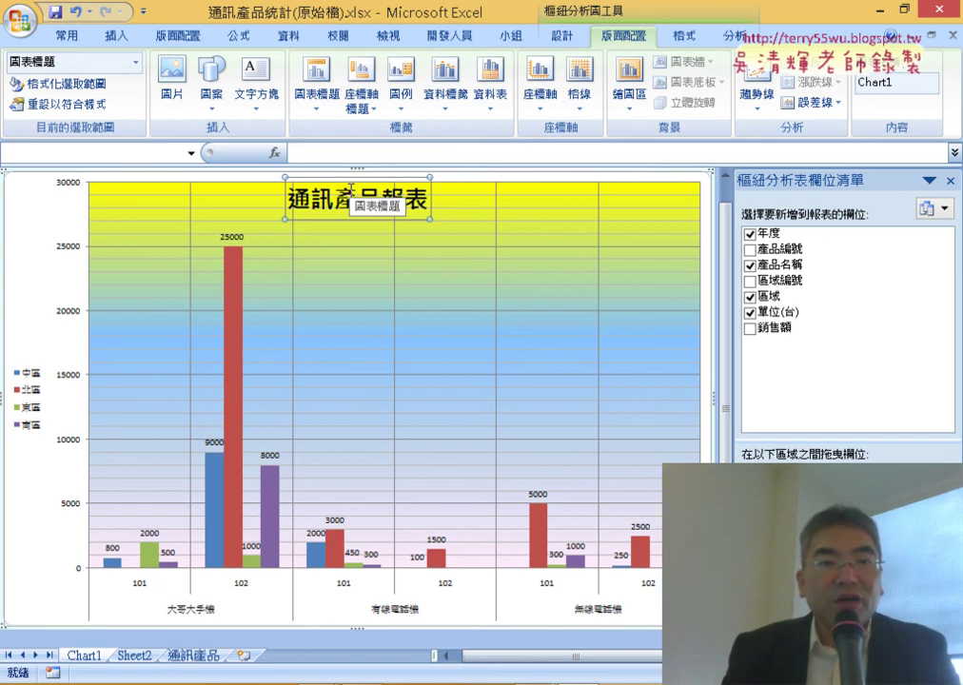
pyautogui.click(372, 112)
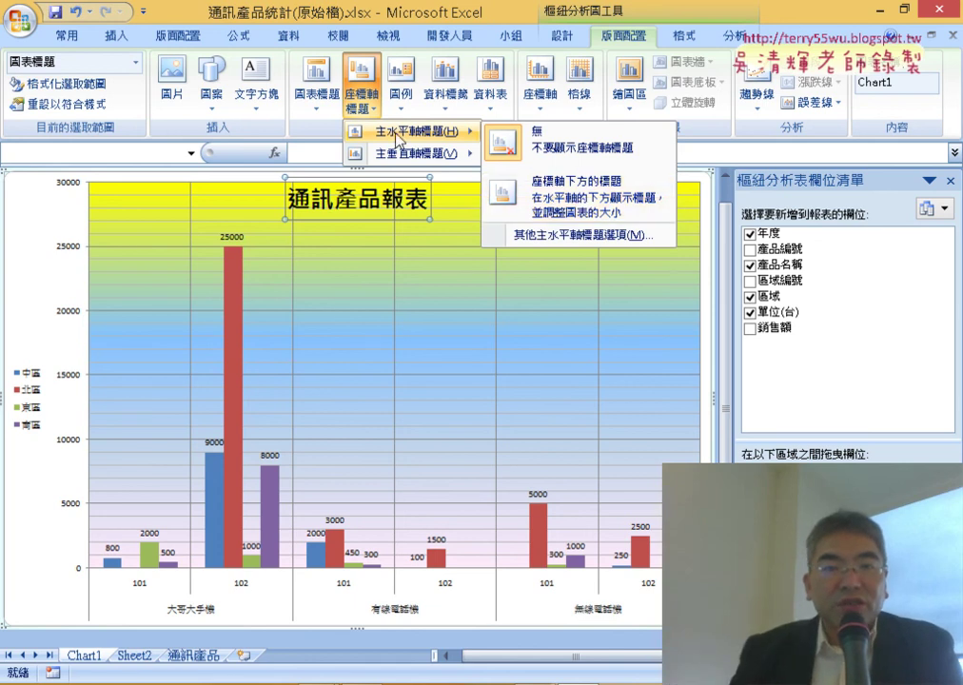
pyautogui.moveTo(411, 153)
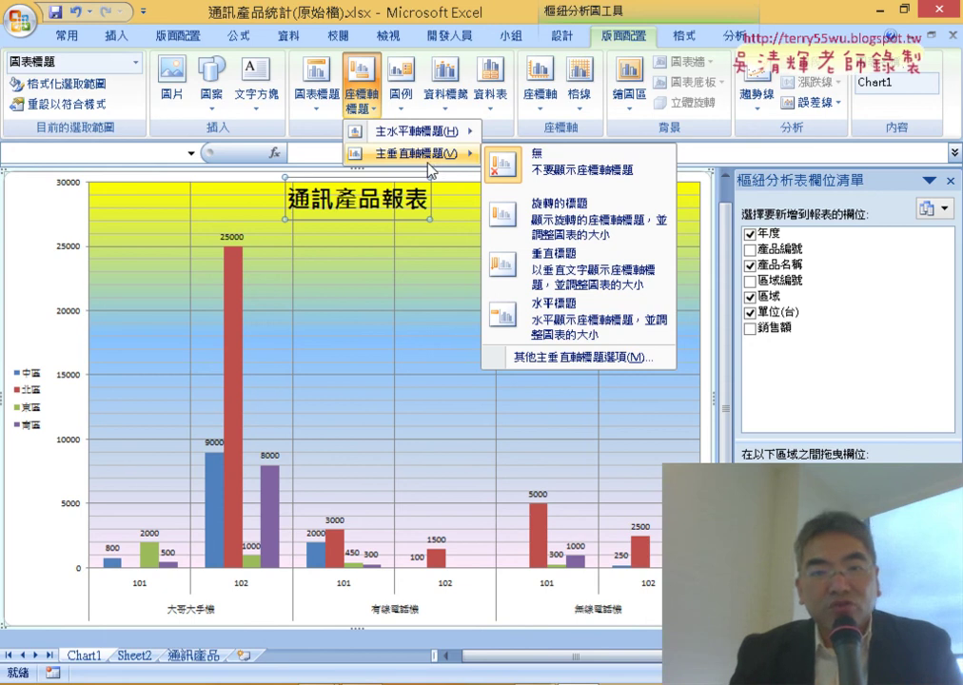
pyautogui.click(407, 106)
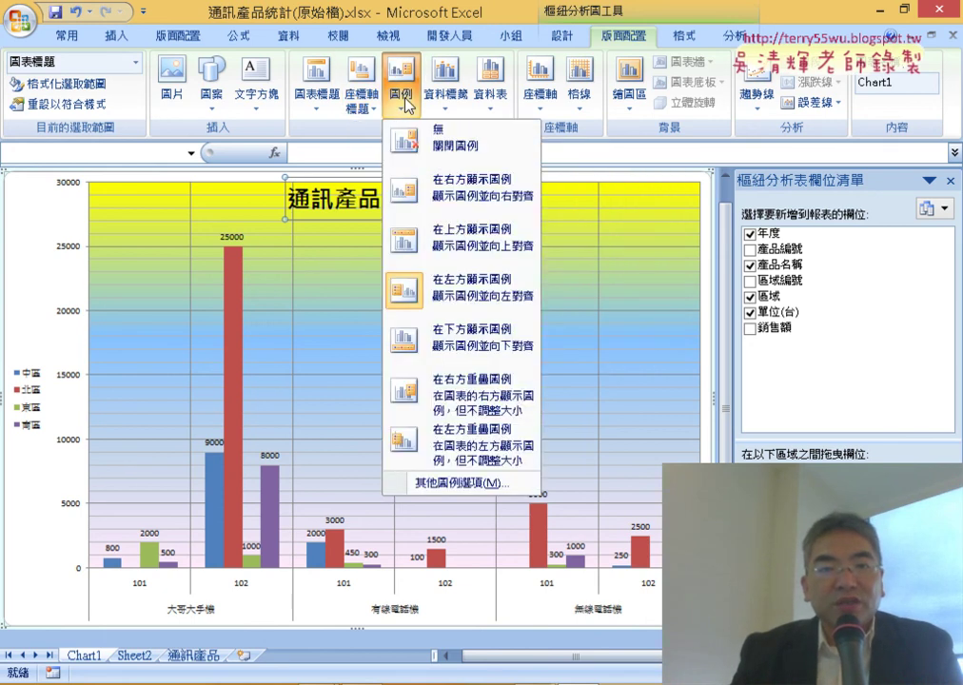
pyautogui.click(447, 100)
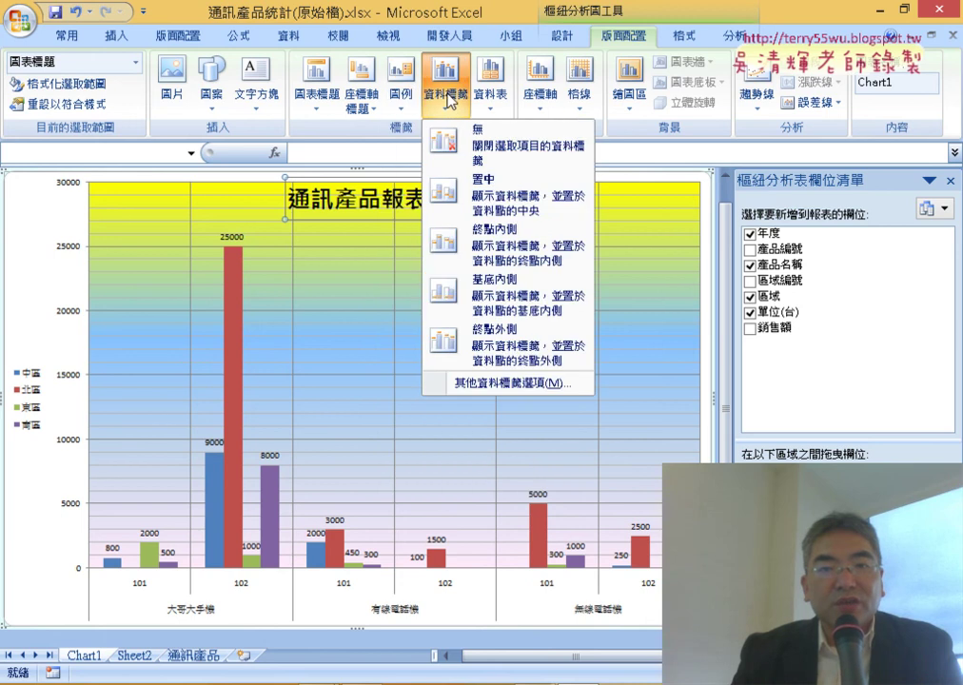
pyautogui.click(490, 99)
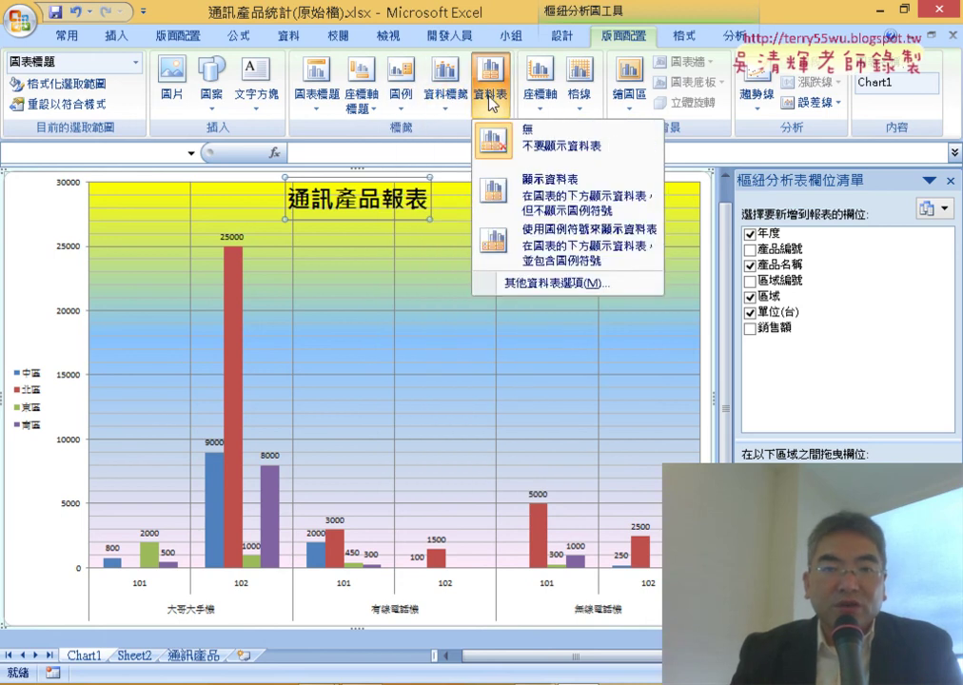
pyautogui.click(540, 108)
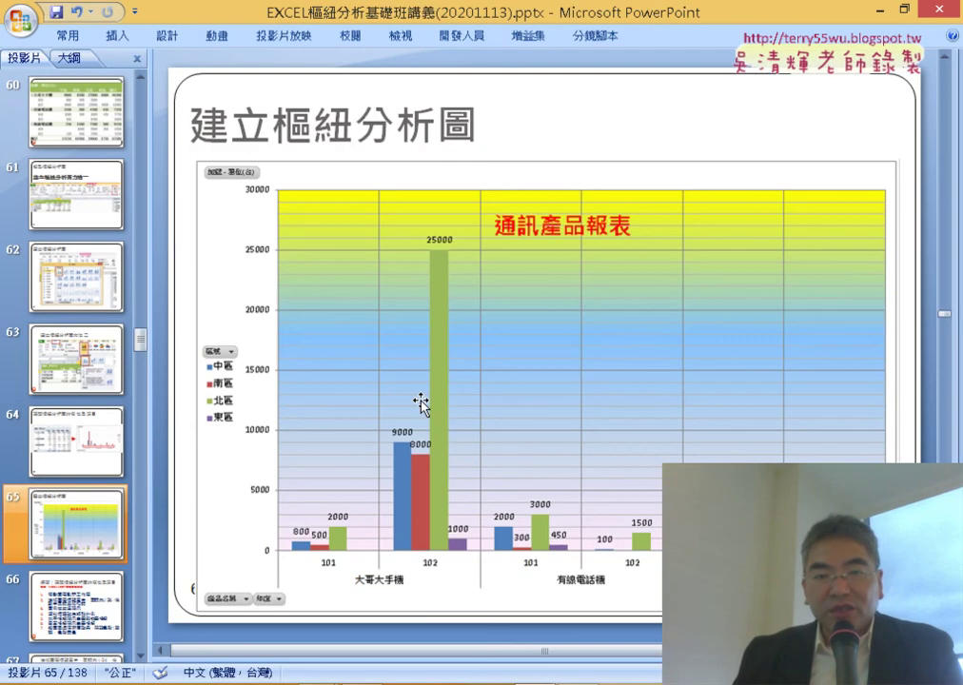
pyautogui.press('pagedown')
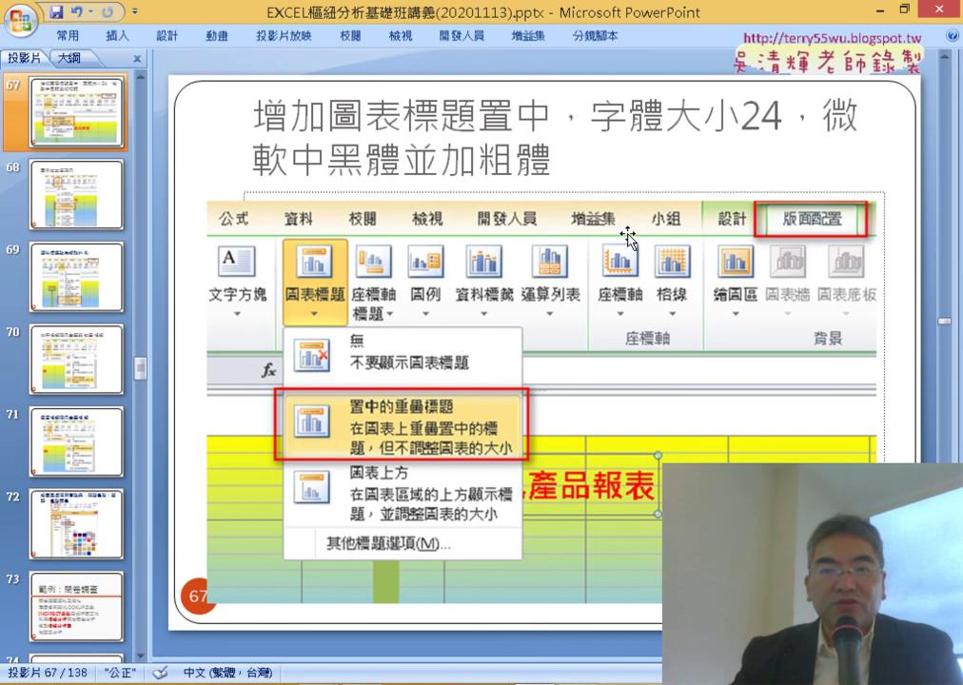
# Step: Page through the legend, data label and gridline slides to the following example slide
pyautogui.press('pagedown')
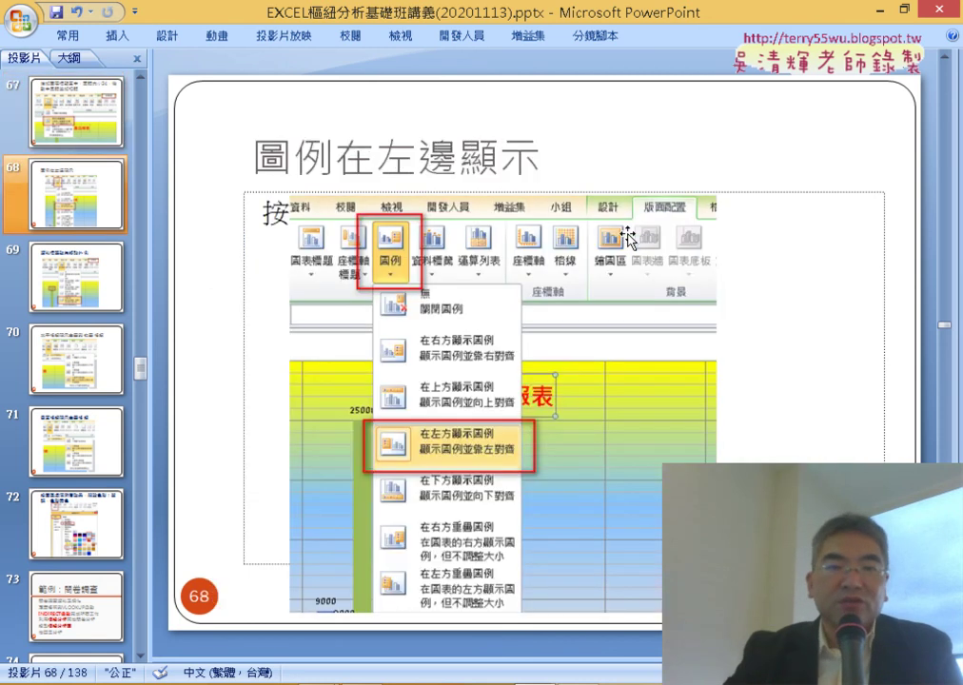
pyautogui.press('pagedown')
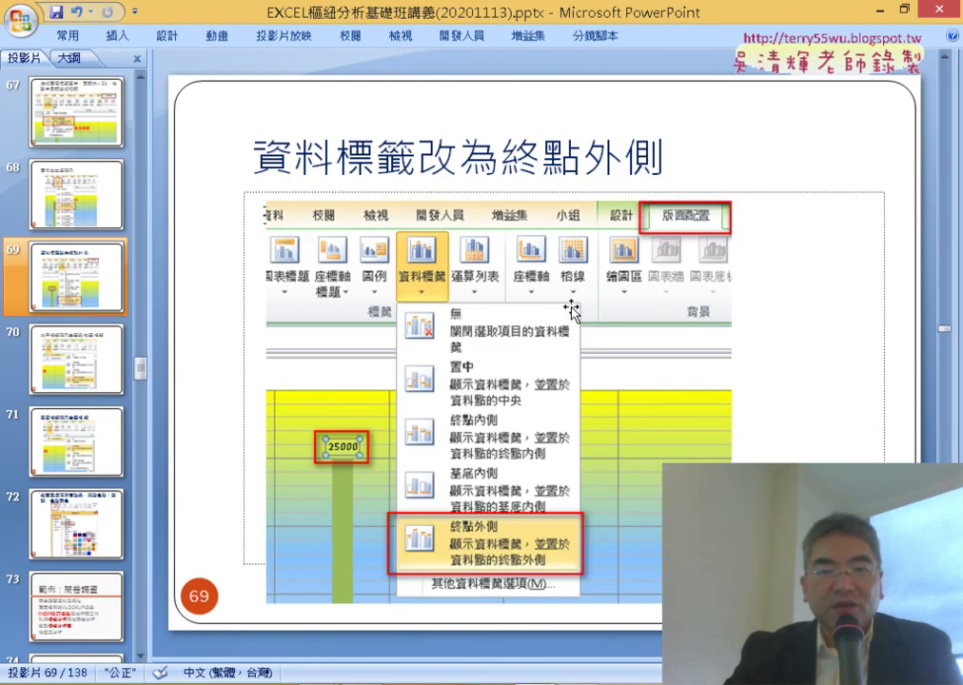
pyautogui.press('pagedown')
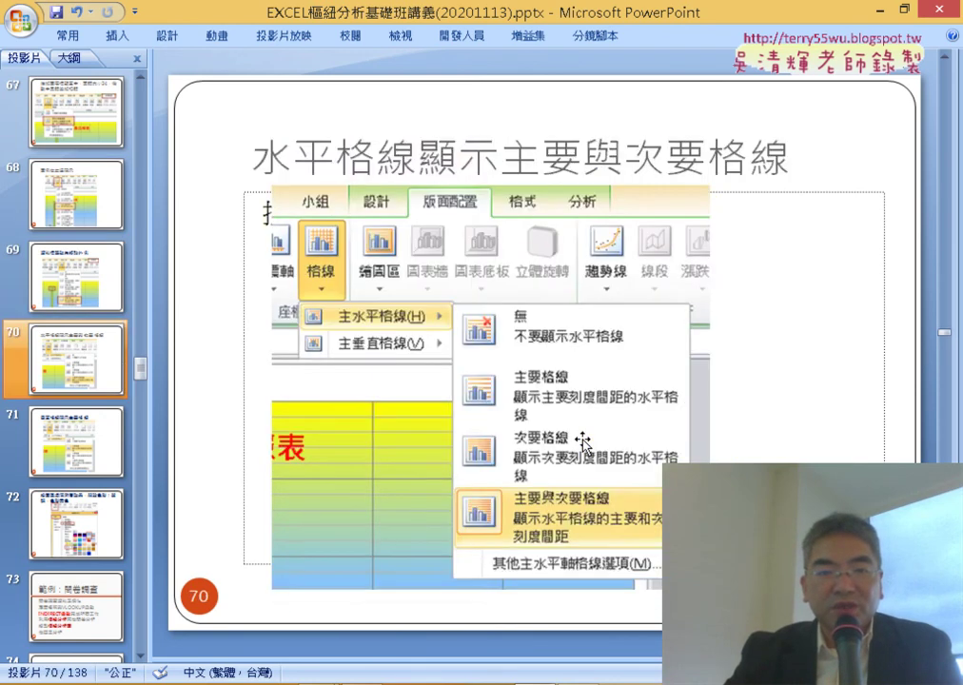
pyautogui.press('pagedown')
pyautogui.press('pagedown')
pyautogui.press('pagedown')
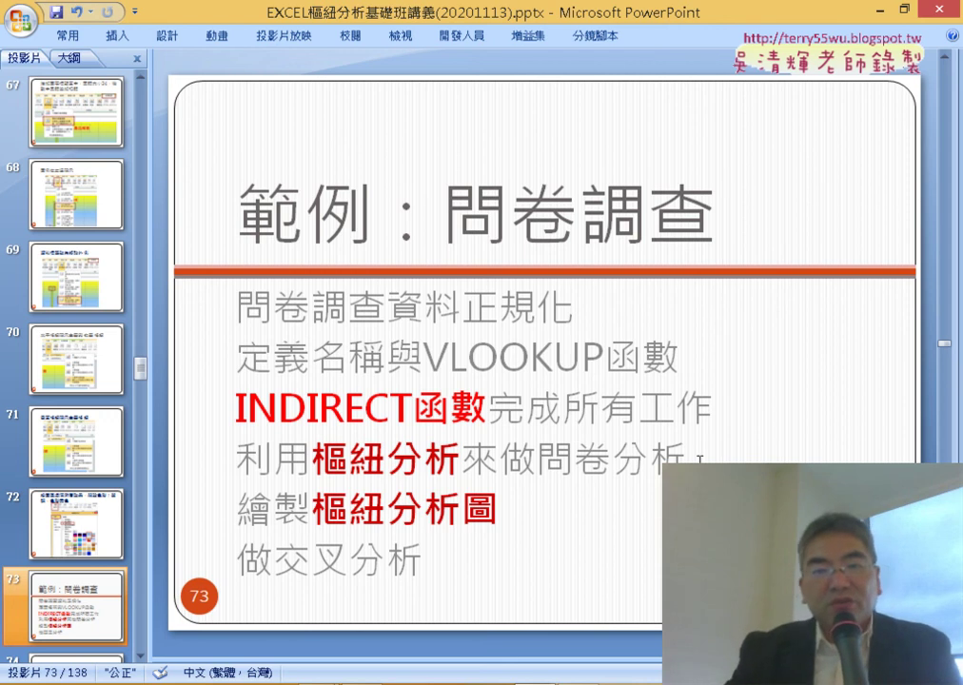
# Step: From the example slide, open 問卷調查01(原始檔).xlsx in the example files folder
pyautogui.moveTo(442, 204)
pyautogui.mouseDown()
pyautogui.moveTo(647, 205)
pyautogui.moveTo(704, 215)
pyautogui.mouseUp()
pyautogui.click(628, 427)
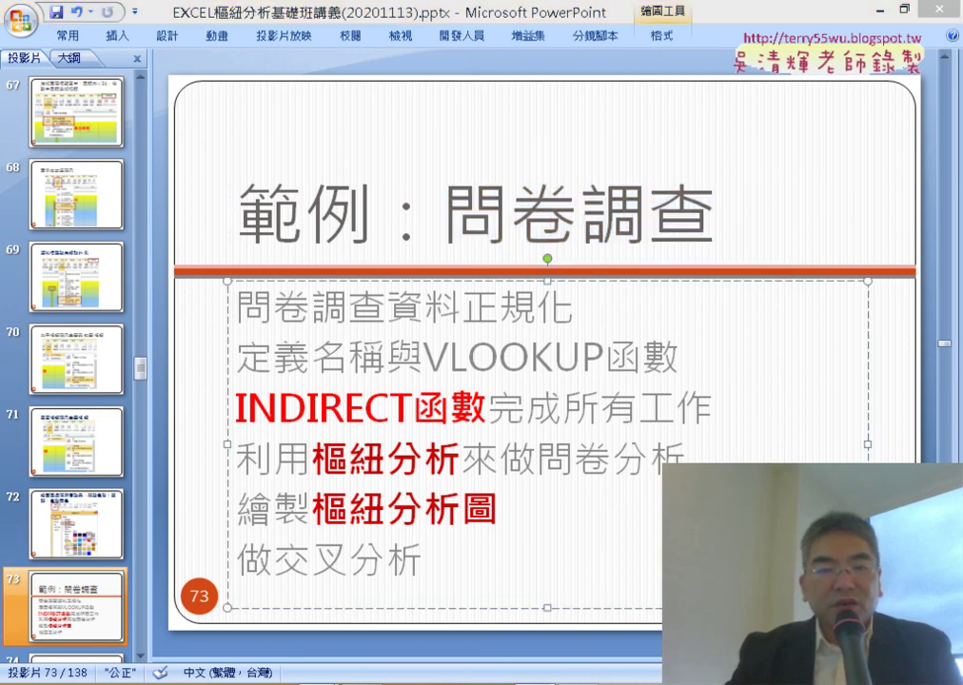
pyautogui.click(247, 600)
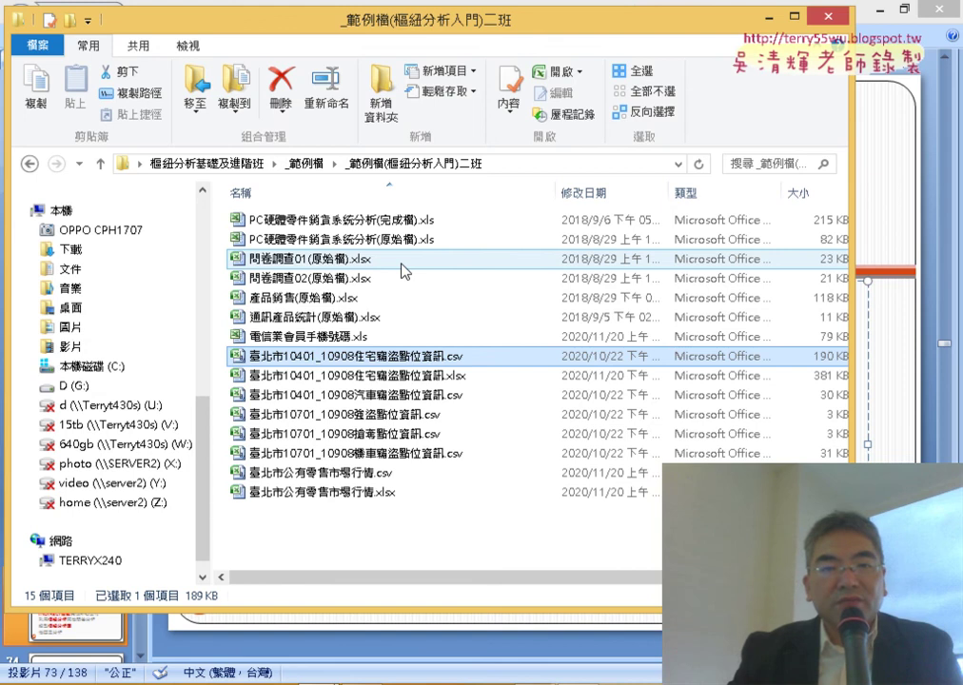
pyautogui.doubleClick(402, 267)
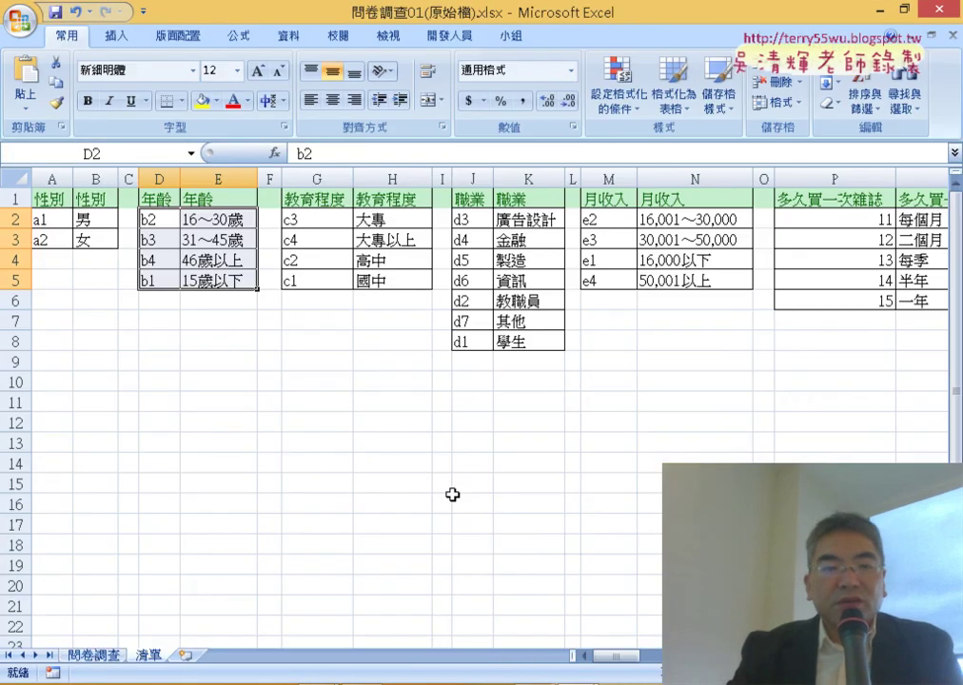
# Step: Browse the 問卷調查 sheet's coded answers across row 2, such as gender in B2 and age in C2
pyautogui.click(93, 655)
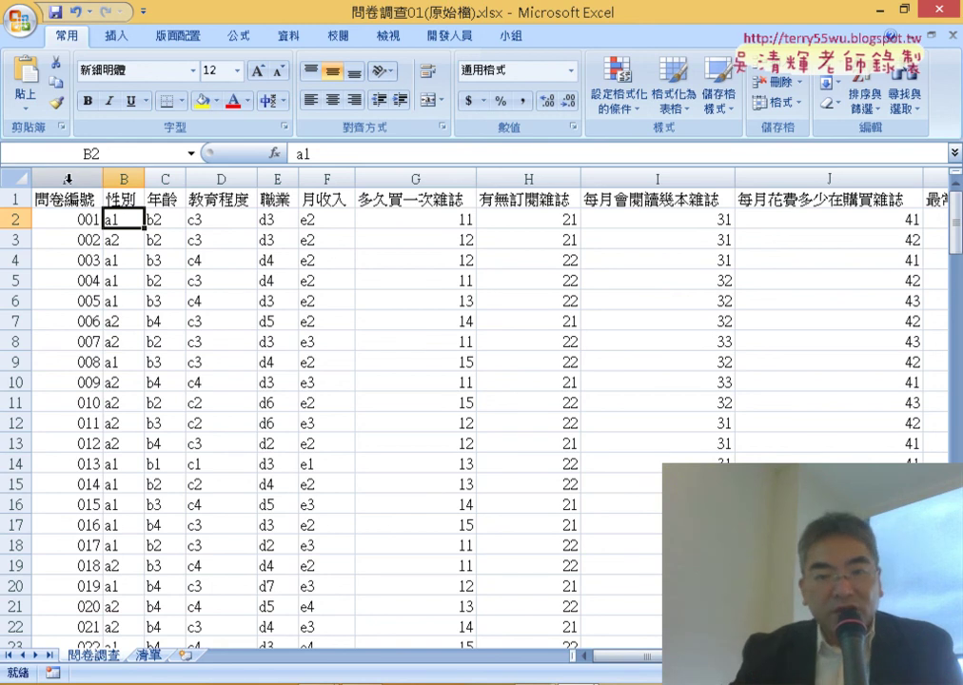
pyautogui.moveTo(609, 655); pyautogui.dragTo(768, 655)
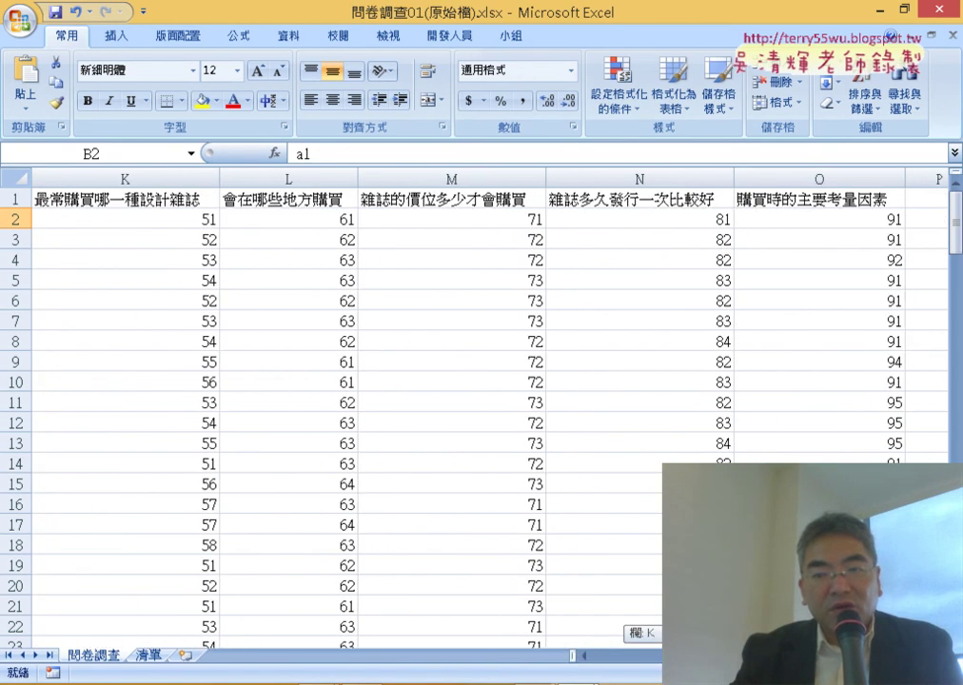
pyautogui.hscroll(1, 476, 409)
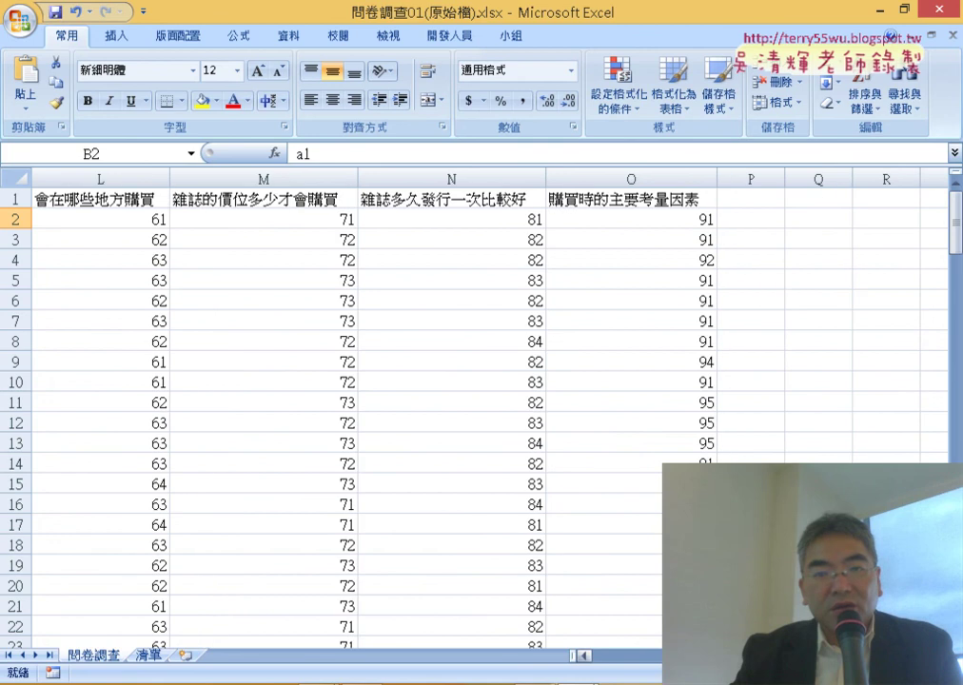
pyautogui.hscroll(1, 476, 409)
pyautogui.moveTo(509, 179); pyautogui.dragTo(67, 178)
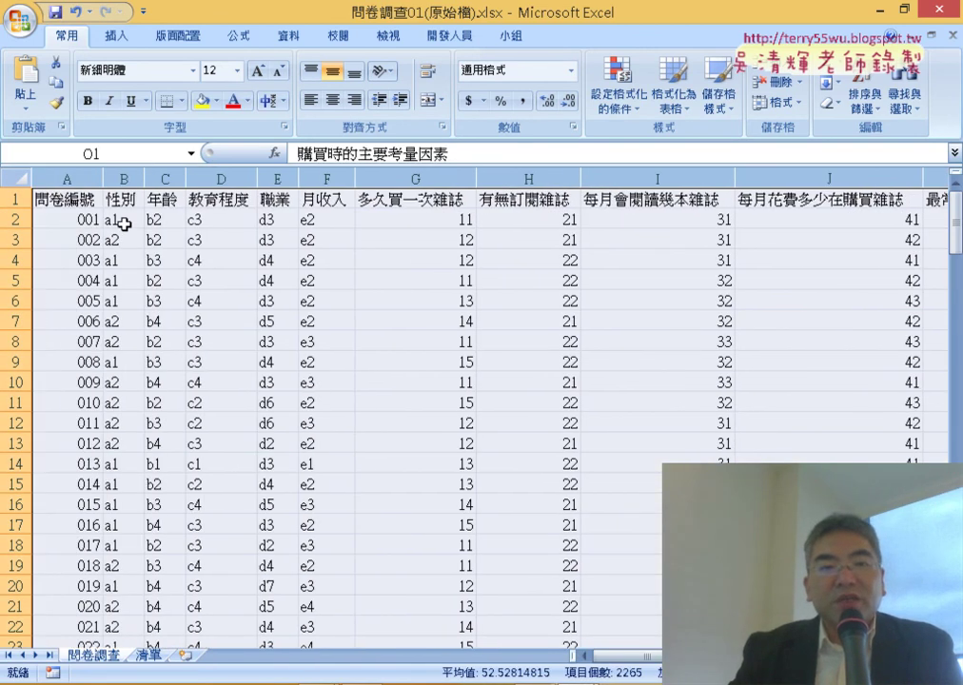
pyautogui.click(121, 224)
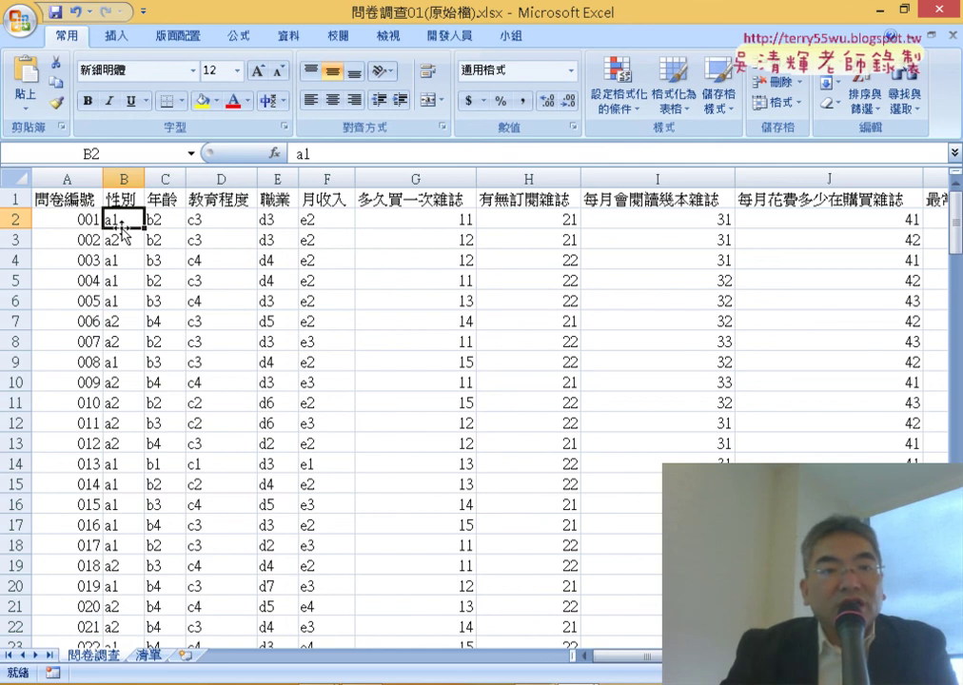
pyautogui.click(166, 221)
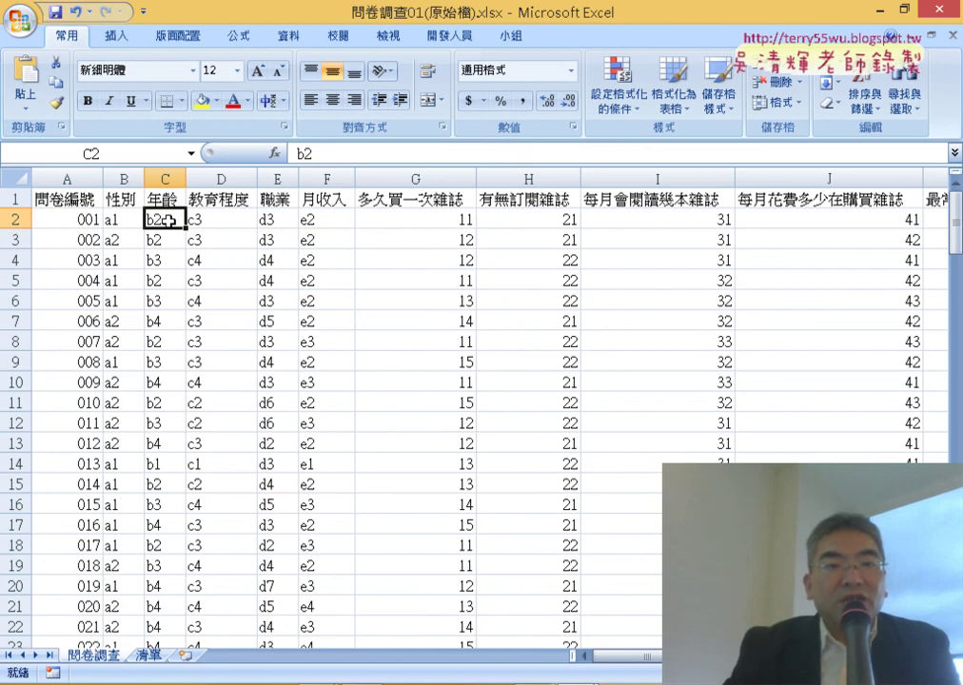
pyautogui.click(115, 224)
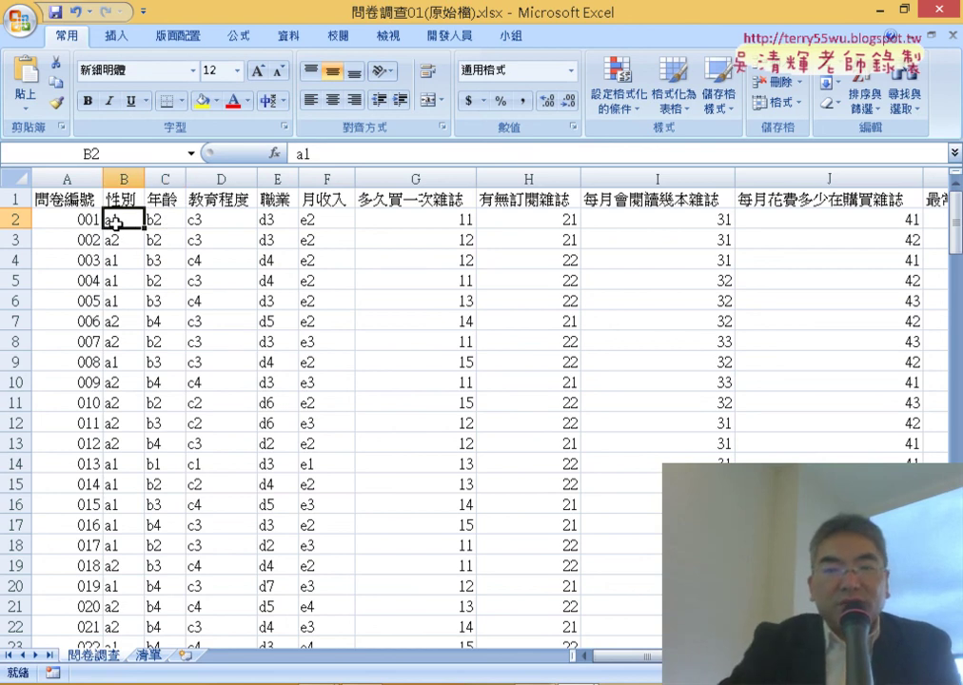
pyautogui.hotkey('ctrl', 'Right')
pyautogui.hotkey('ctrl', 'Left')
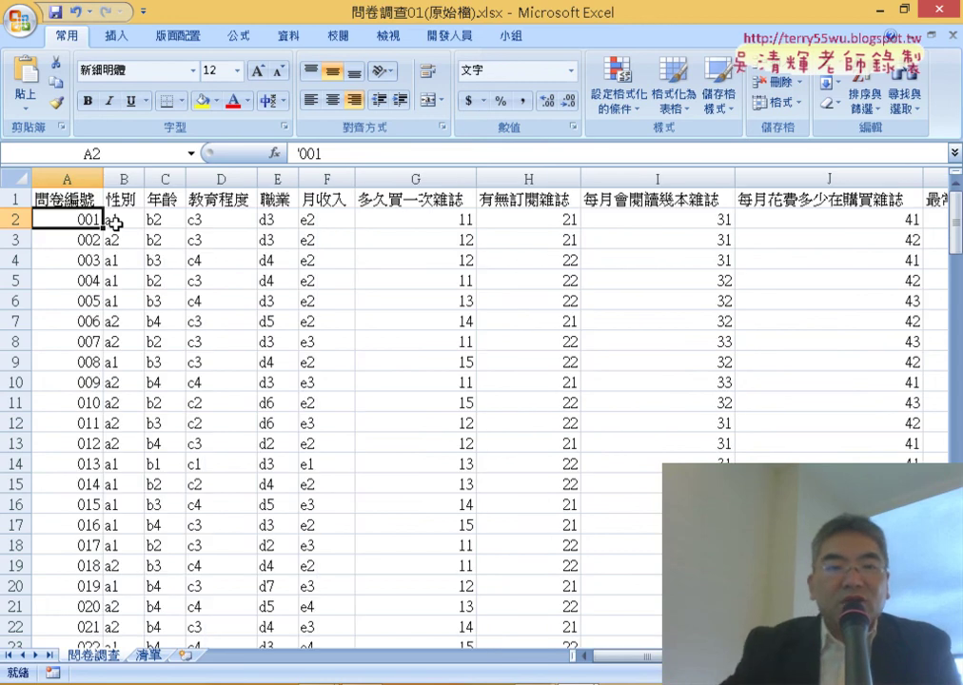
# Step: Review the 清單 gender lookup (a1/a2 to 男/女), then return to B2 on 問卷調查
pyautogui.click(152, 656)
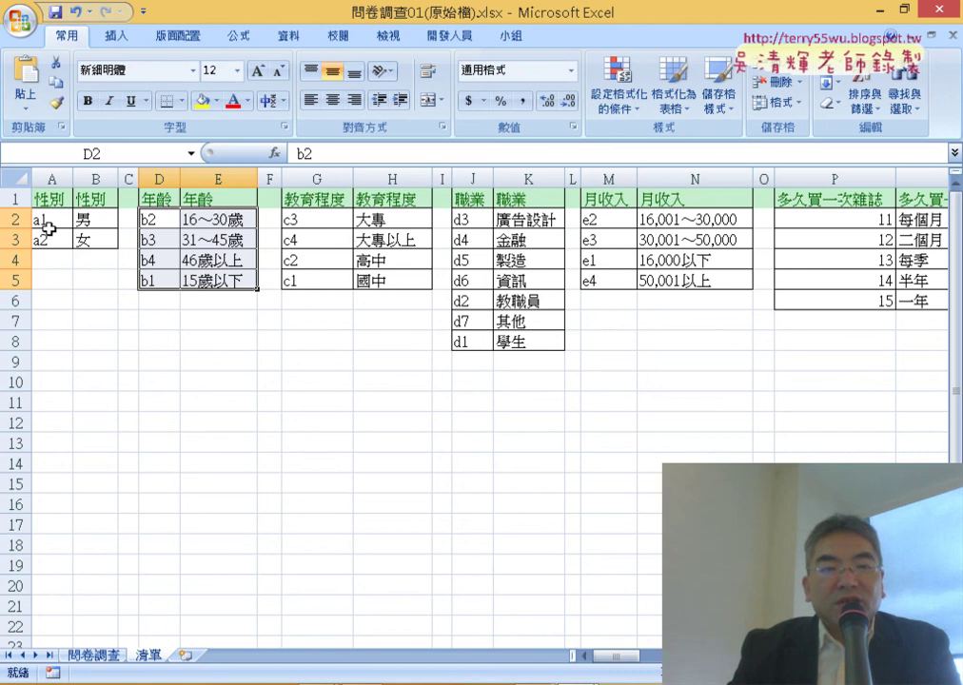
pyautogui.moveTo(43, 220)
pyautogui.mouseDown()
pyautogui.moveTo(86, 244)
pyautogui.moveTo(105, 234)
pyautogui.mouseUp()
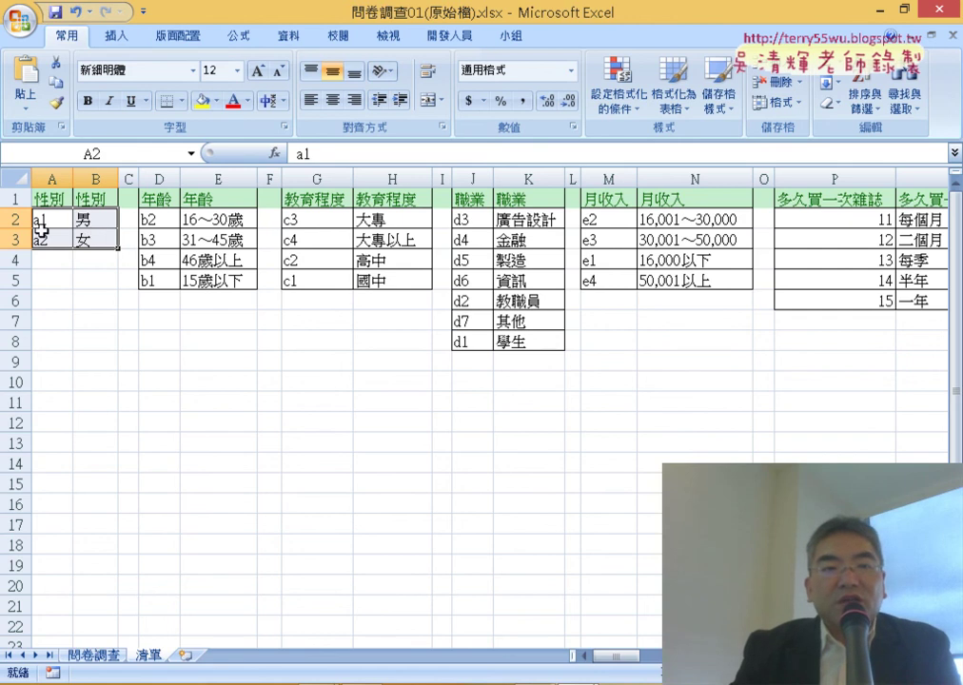
pyautogui.moveTo(44, 220); pyautogui.dragTo(45, 239)
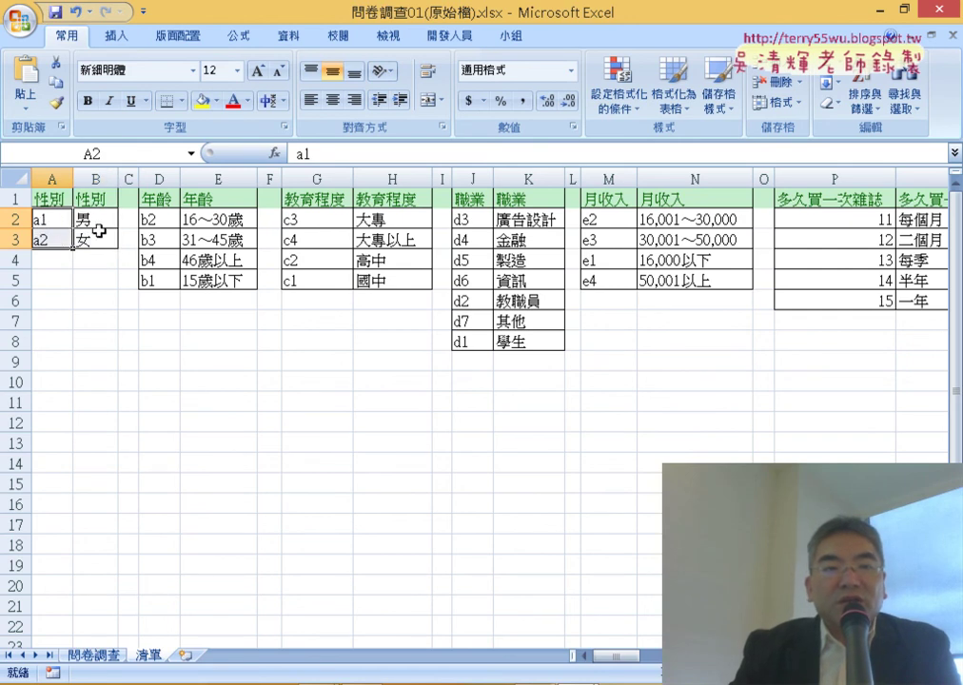
pyautogui.moveTo(99, 223); pyautogui.dragTo(99, 245)
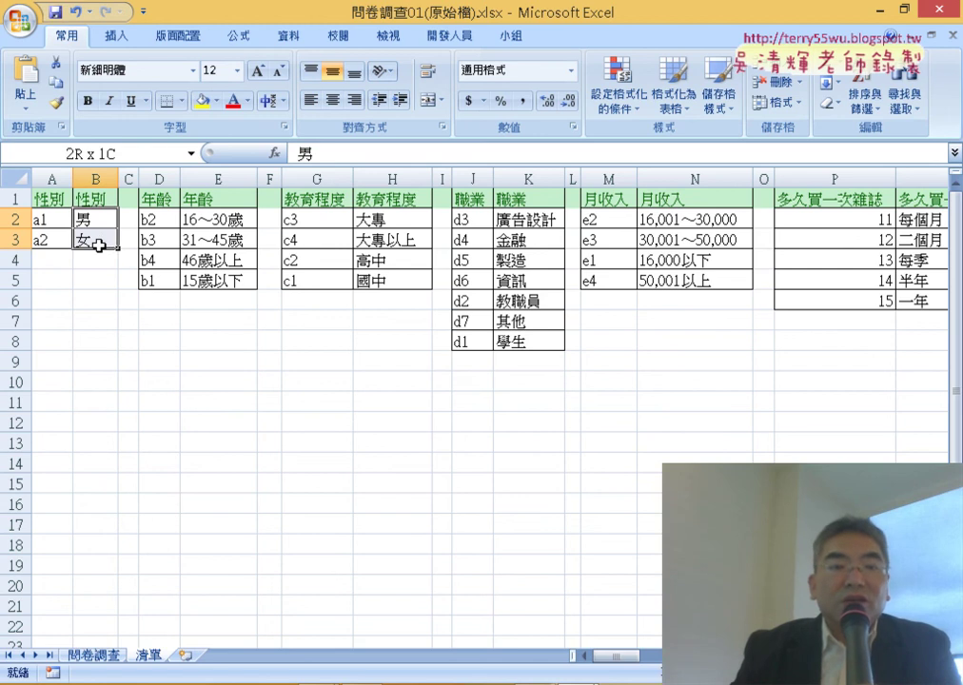
pyautogui.click(110, 654)
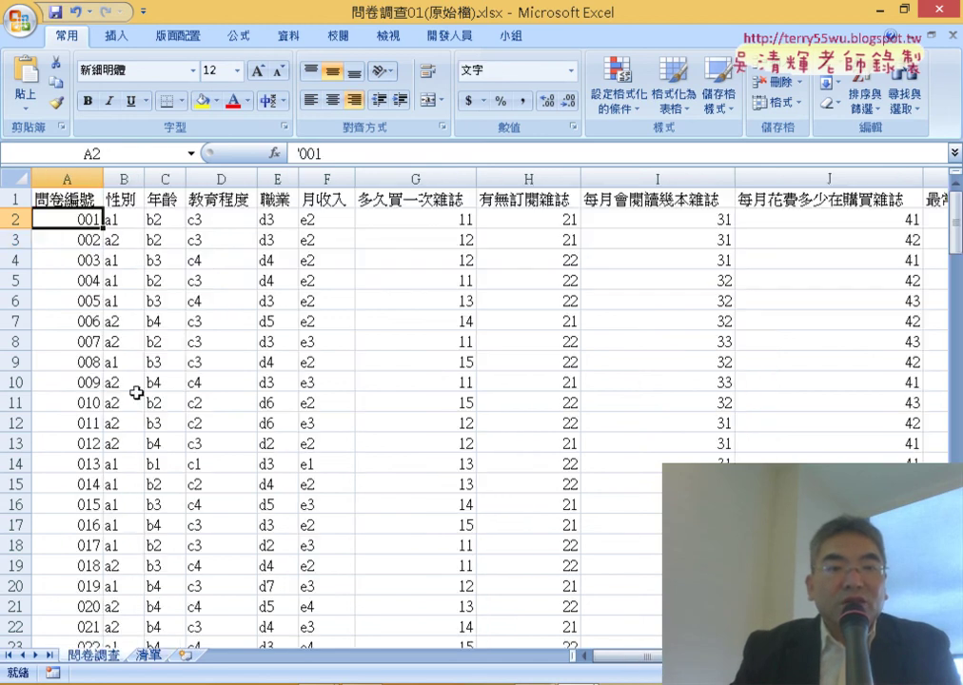
pyautogui.click(125, 218)
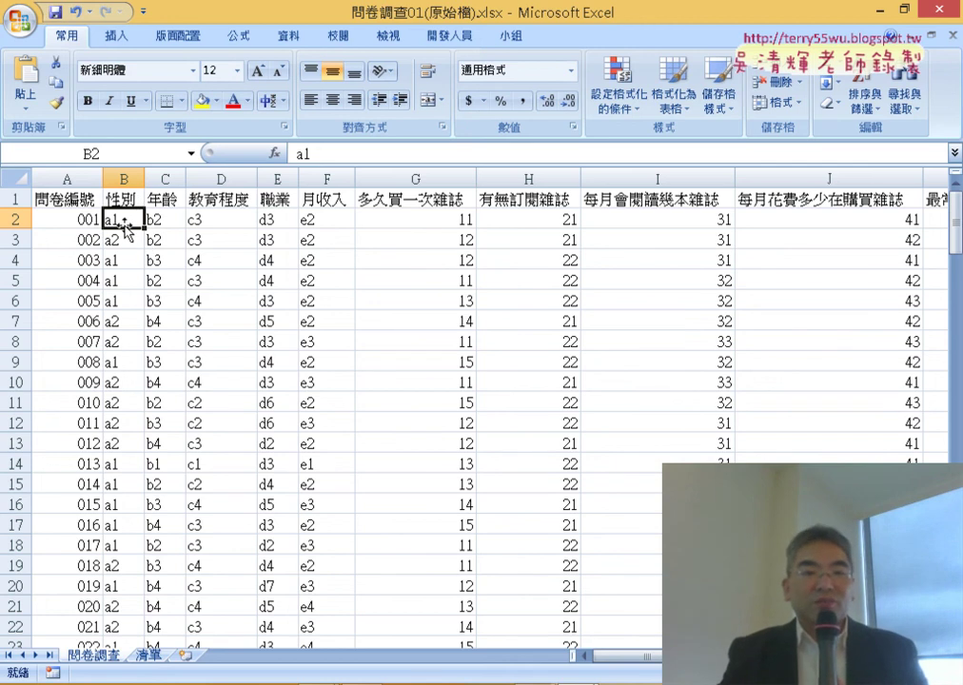
# Step: Show the 清單 sheet, select the 性別 code table A2:B3 (a1, a2), then return to PowerPoint
pyautogui.click(153, 655)
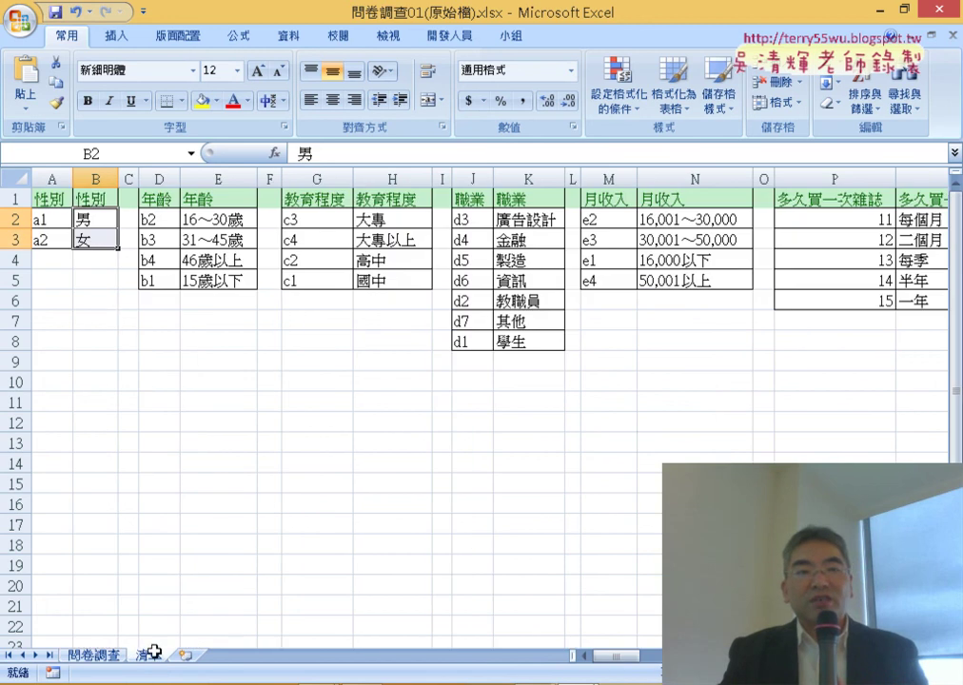
pyautogui.moveTo(41, 219); pyautogui.dragTo(88, 243)
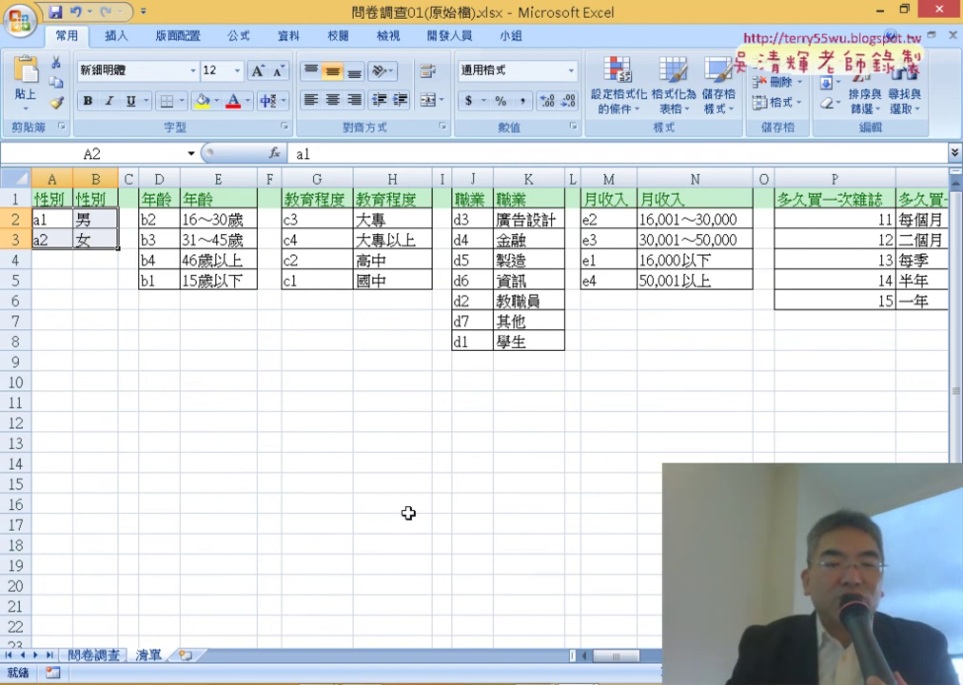
pyautogui.hotkey('alt', 'Tab')
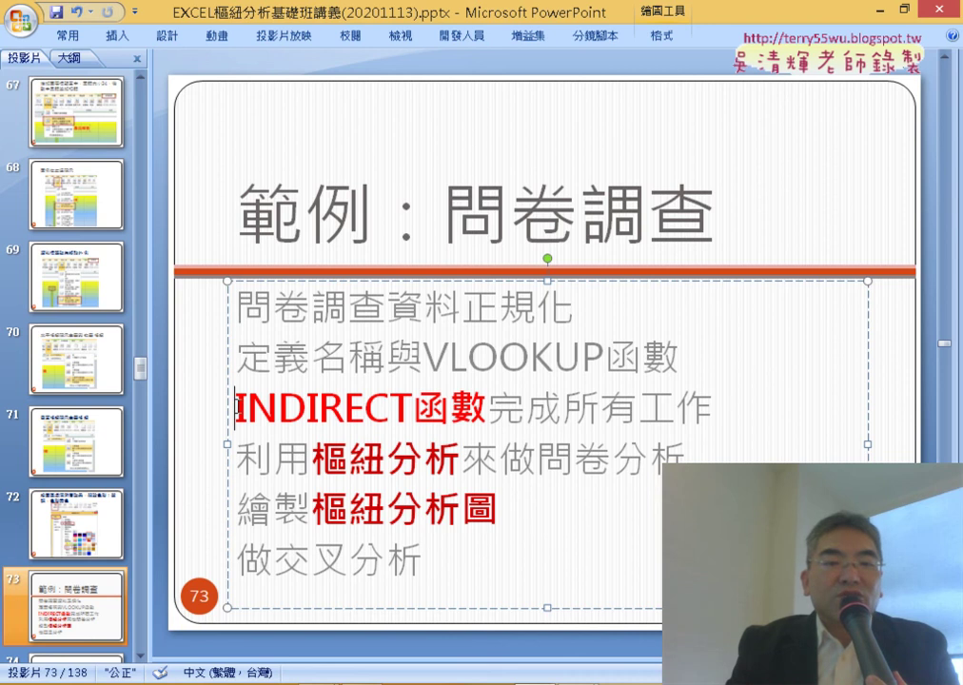
# Step: Highlight the word 'INDIRECT' on slide 73, 範例：問卷調查
pyautogui.moveTo(237, 407); pyautogui.dragTo(414, 426)
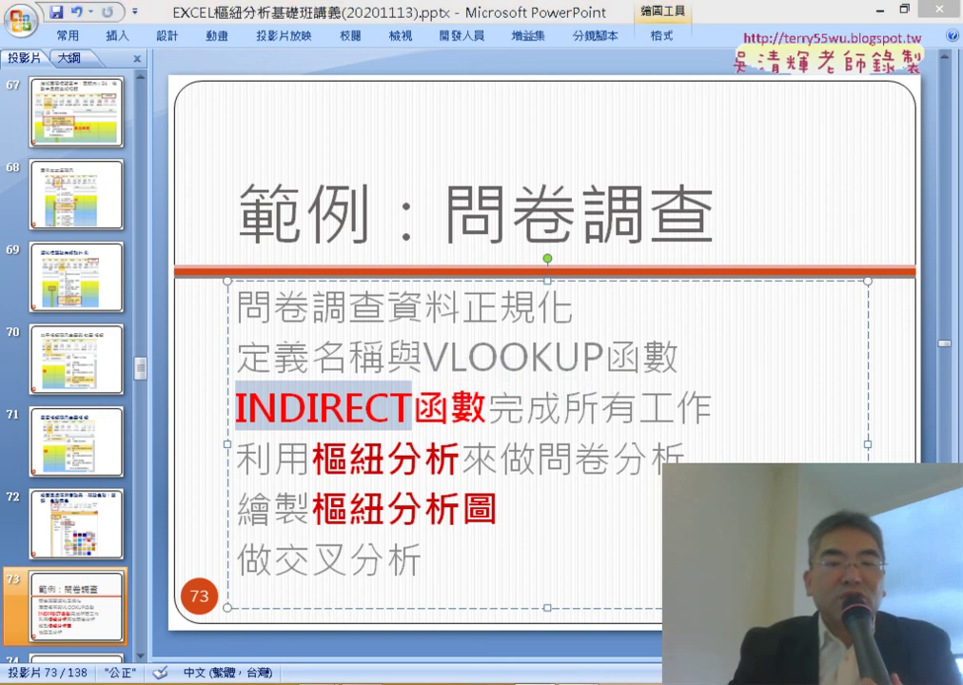
# Step: Back in Excel, go to the 問卷調查 sheet and select cell P2
pyautogui.click(652, 591)
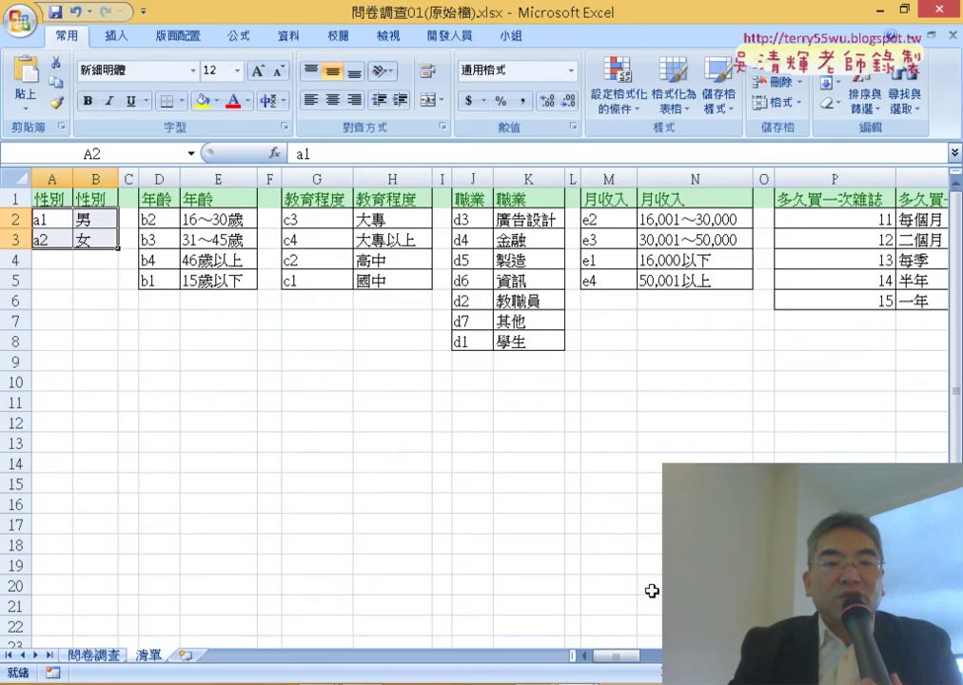
pyautogui.click(99, 657)
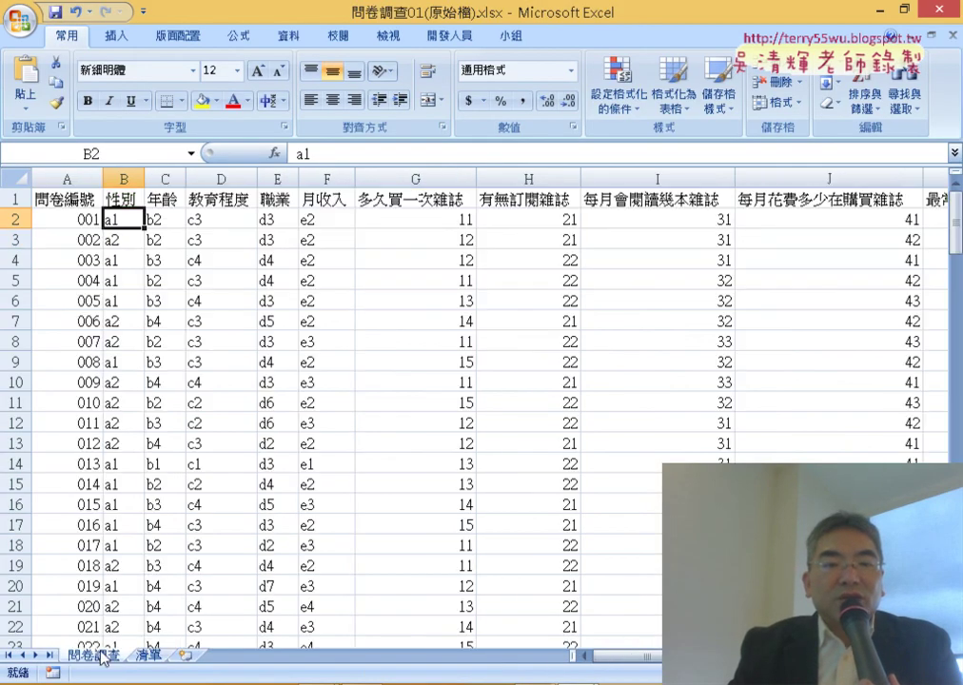
pyautogui.moveTo(647, 666); pyautogui.dragTo(681, 666)
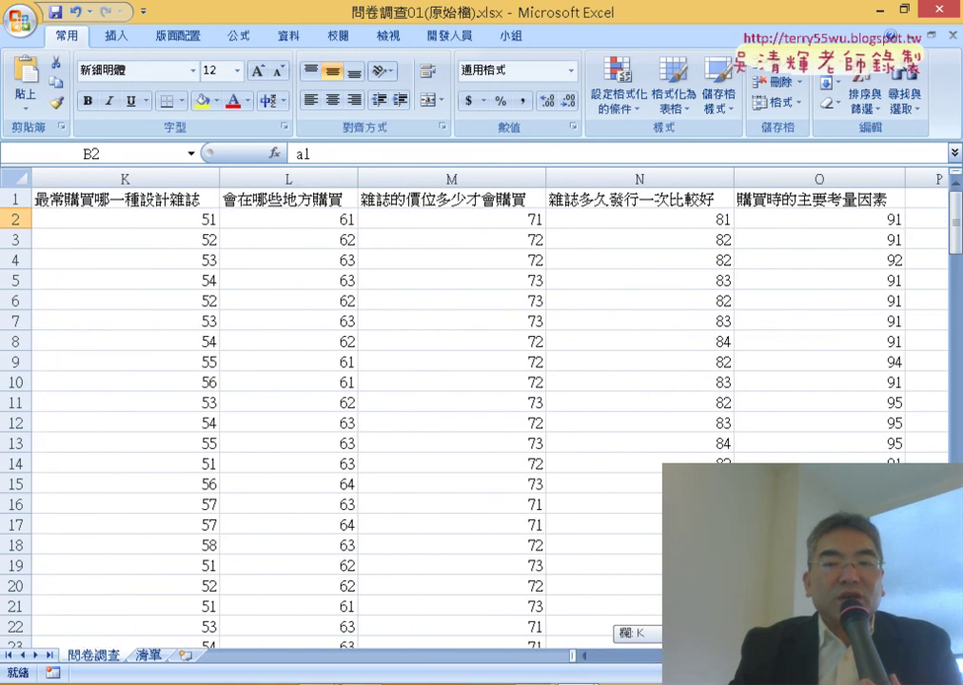
pyautogui.moveTo(681, 666); pyautogui.dragTo(704, 666)
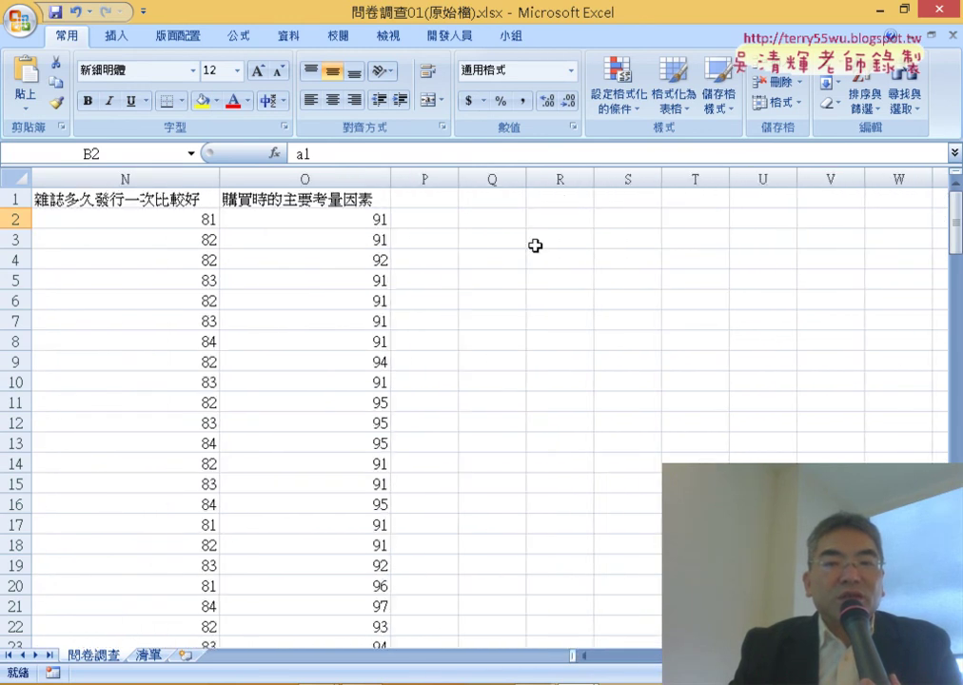
pyautogui.click(460, 217)
pyautogui.click(424, 225)
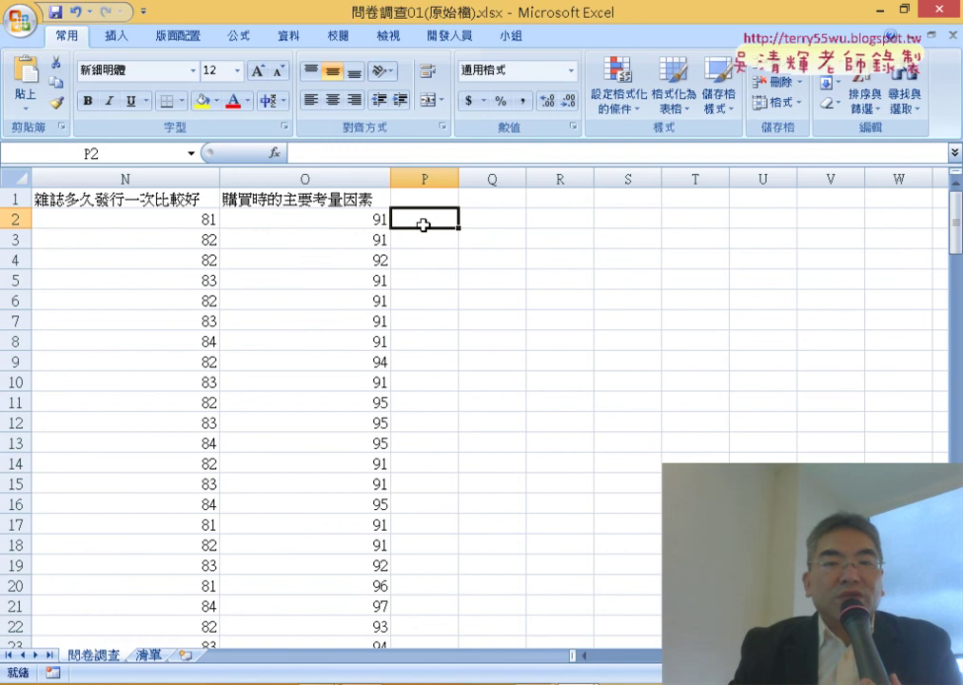
# Step: Insert the INDIRECT function from 檢視與參照 into P2, leaving its arguments dialog open
pyautogui.click(274, 153)
pyautogui.moveTo(341, 323); pyautogui.dragTo(565, 111)
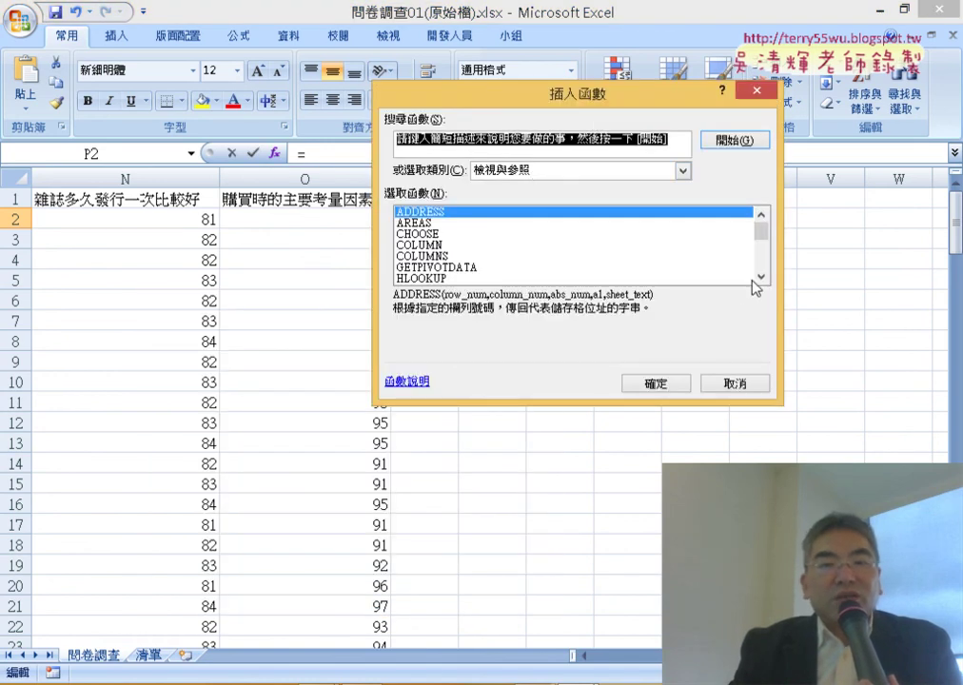
pyautogui.doubleClick(761, 278)
pyautogui.doubleClick(762, 278)
pyautogui.doubleClick(762, 278)
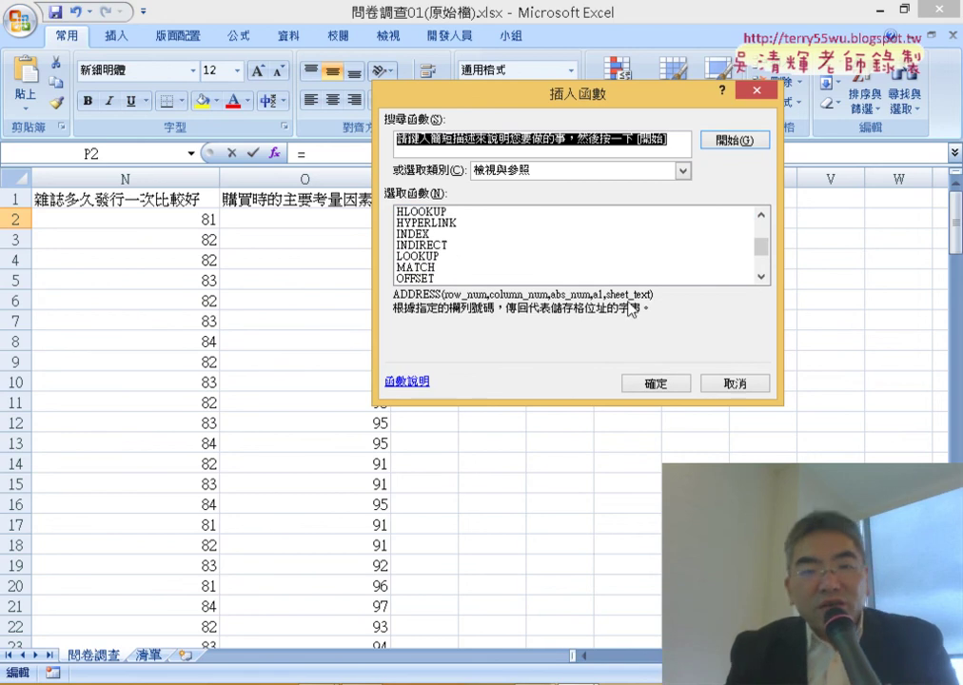
pyautogui.click(436, 246)
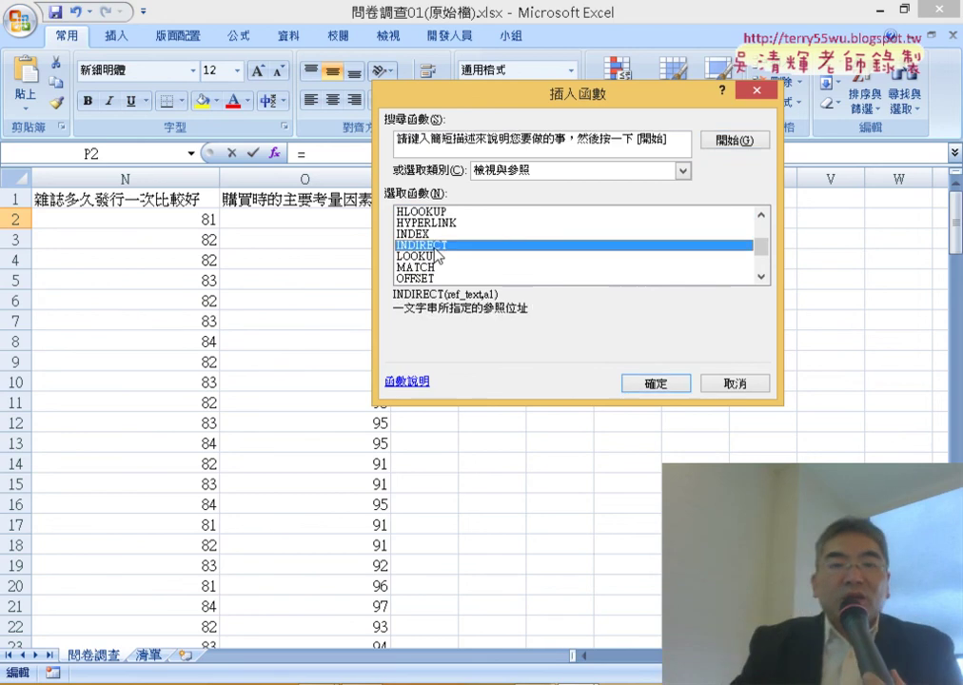
pyautogui.click(665, 383)
pyautogui.moveTo(563, 140); pyautogui.dragTo(712, 85)
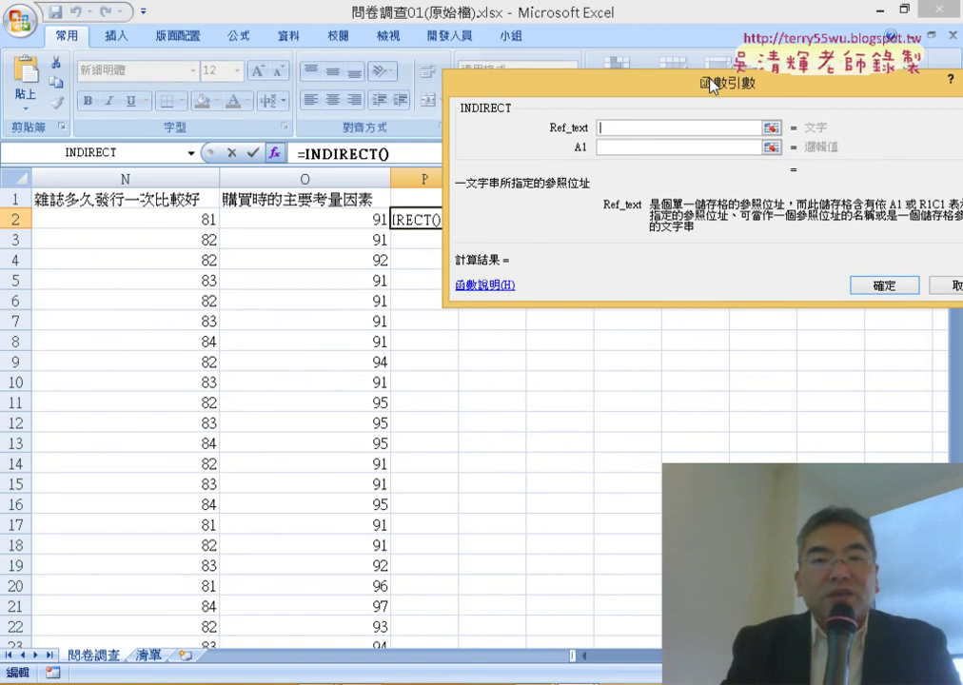
# Step: Enter "N2" as Ref_text so P2 holds =INDIRECT("N2"), returning 81
pyautogui.click(627, 147)
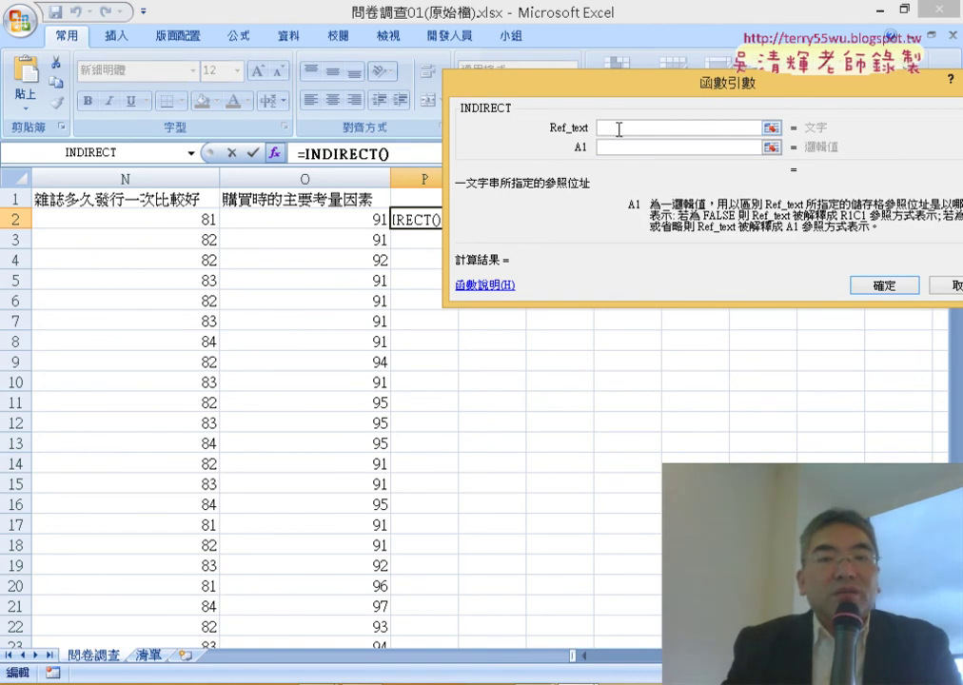
pyautogui.click(619, 128)
pyautogui.moveTo(600, 82); pyautogui.dragTo(583, 252)
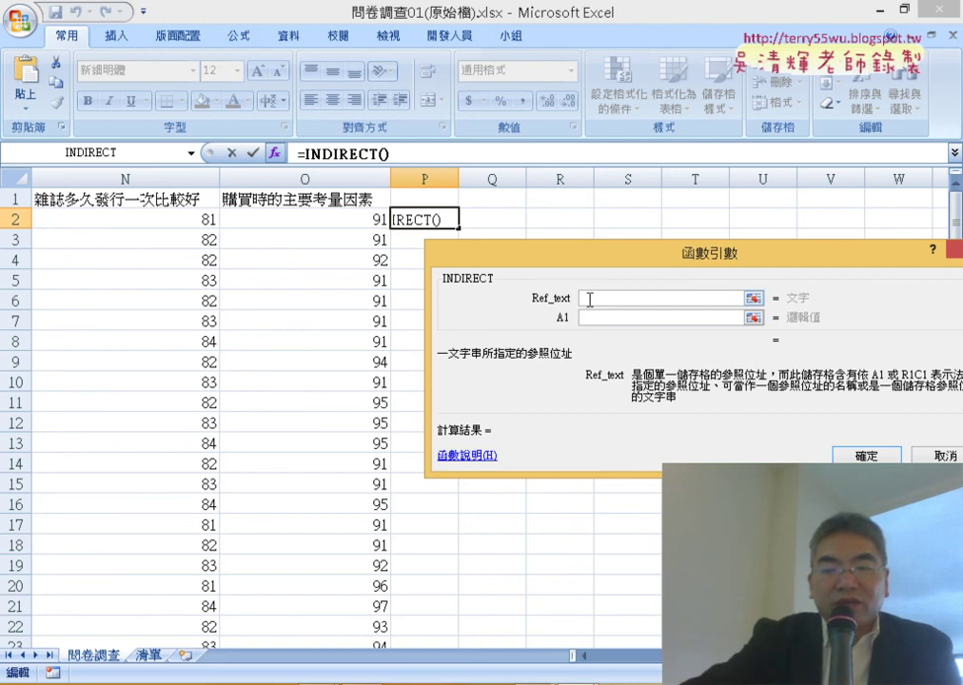
pyautogui.write('"')
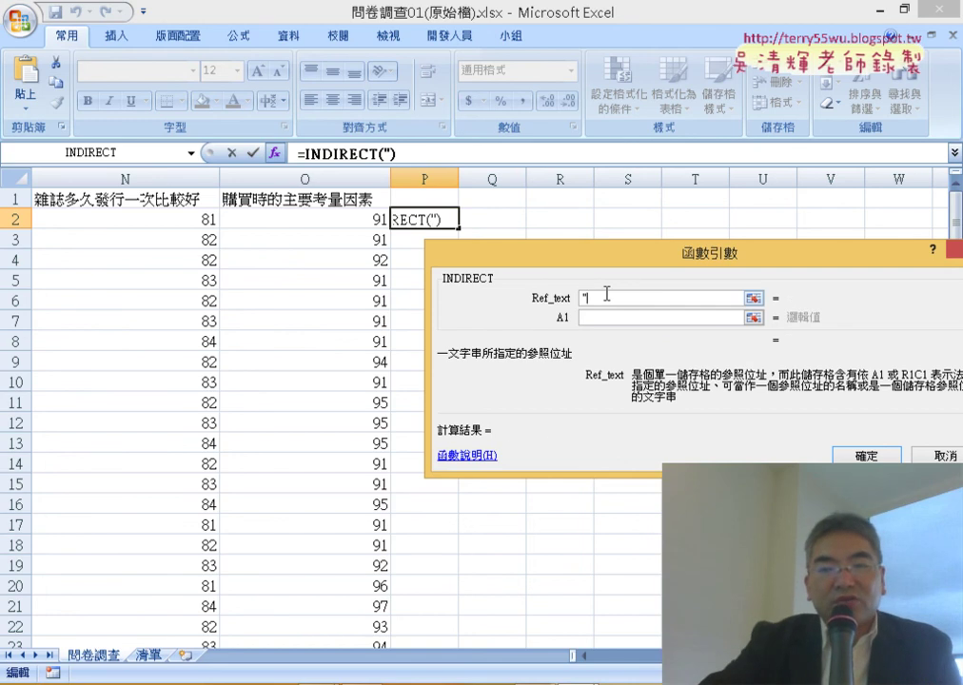
pyautogui.write('"')
pyautogui.press('Left')
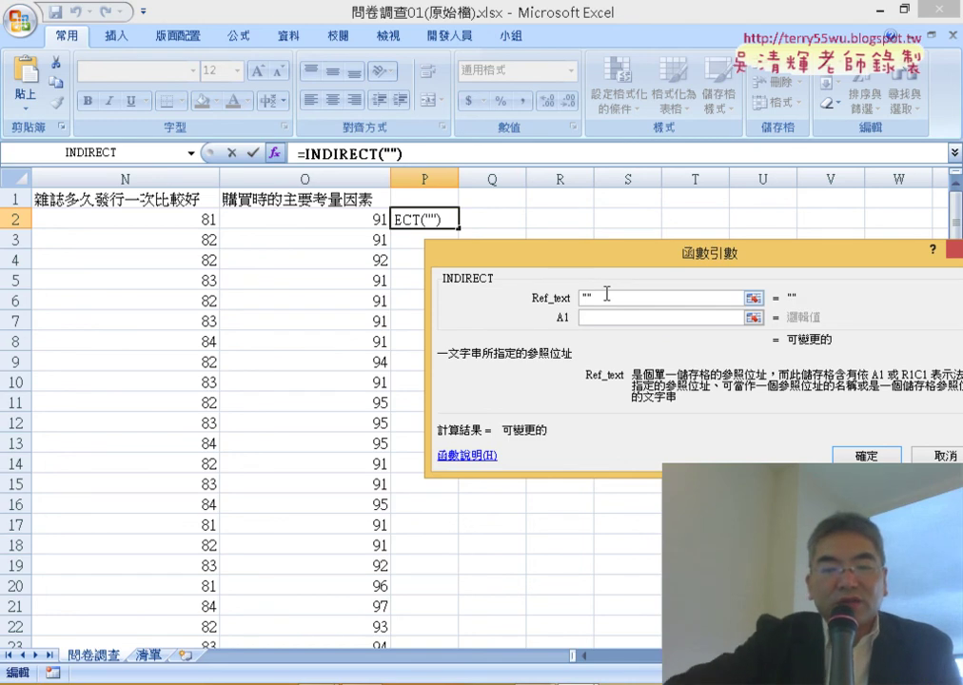
pyautogui.write('N')
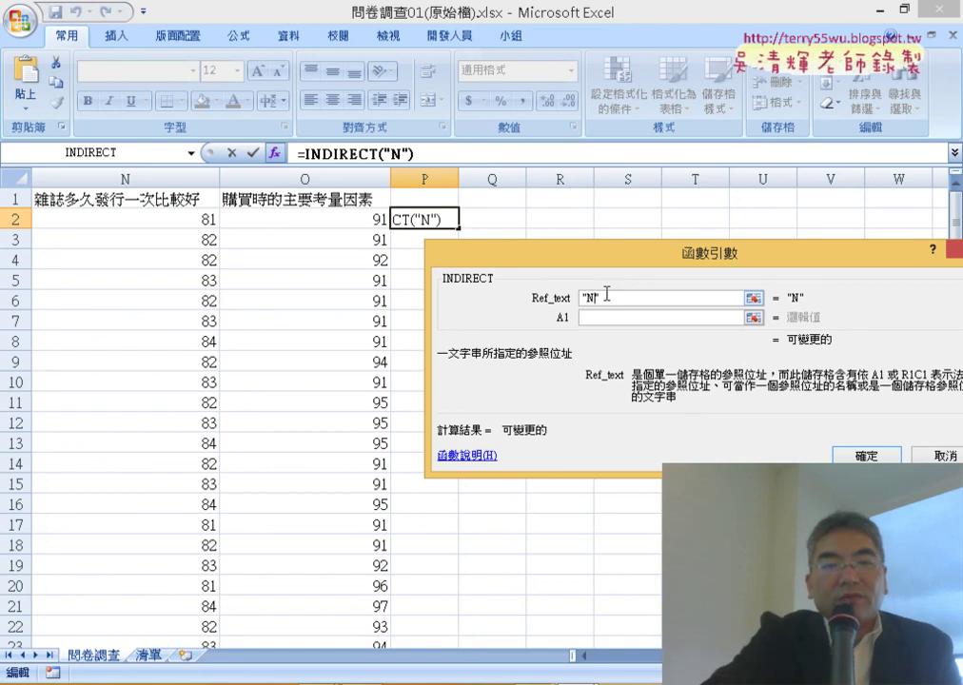
pyautogui.write('ˊ')
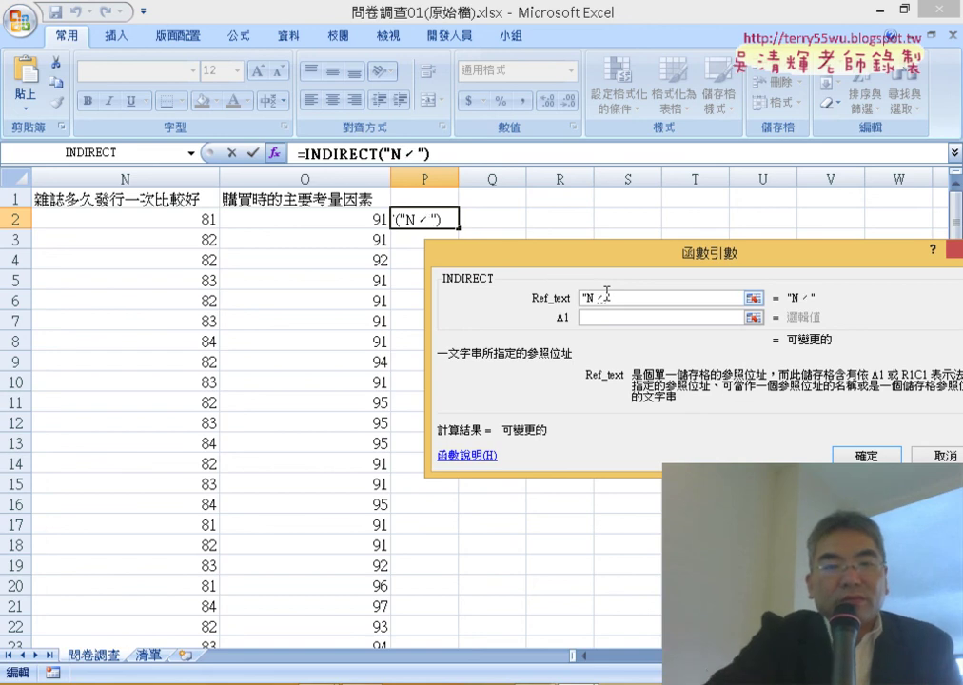
pyautogui.write('2')
pyautogui.press('BackSpace')
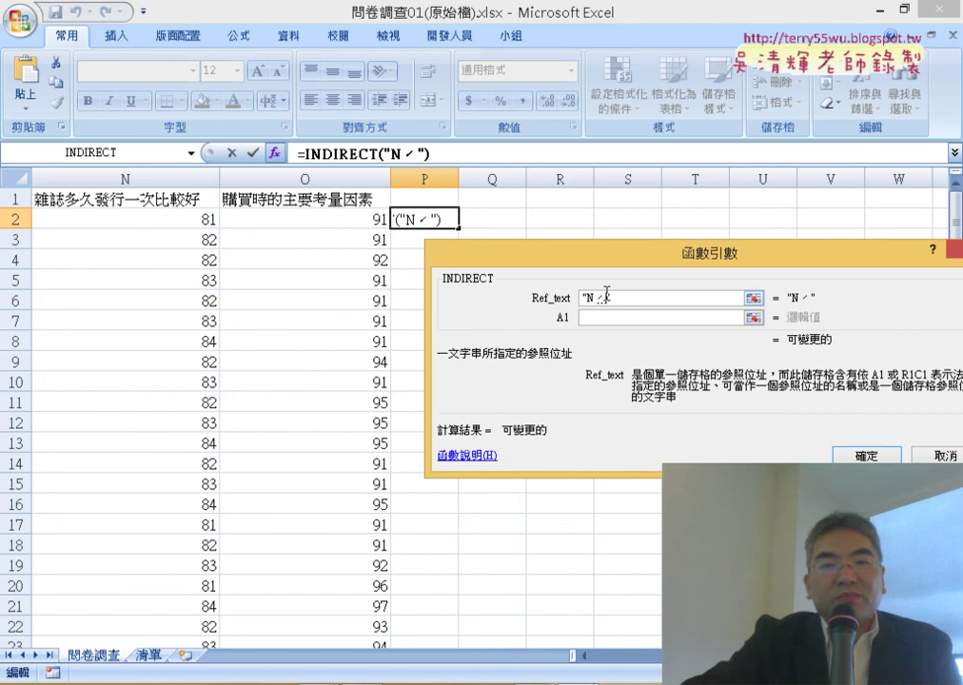
pyautogui.press('BackSpace')
pyautogui.write('2')
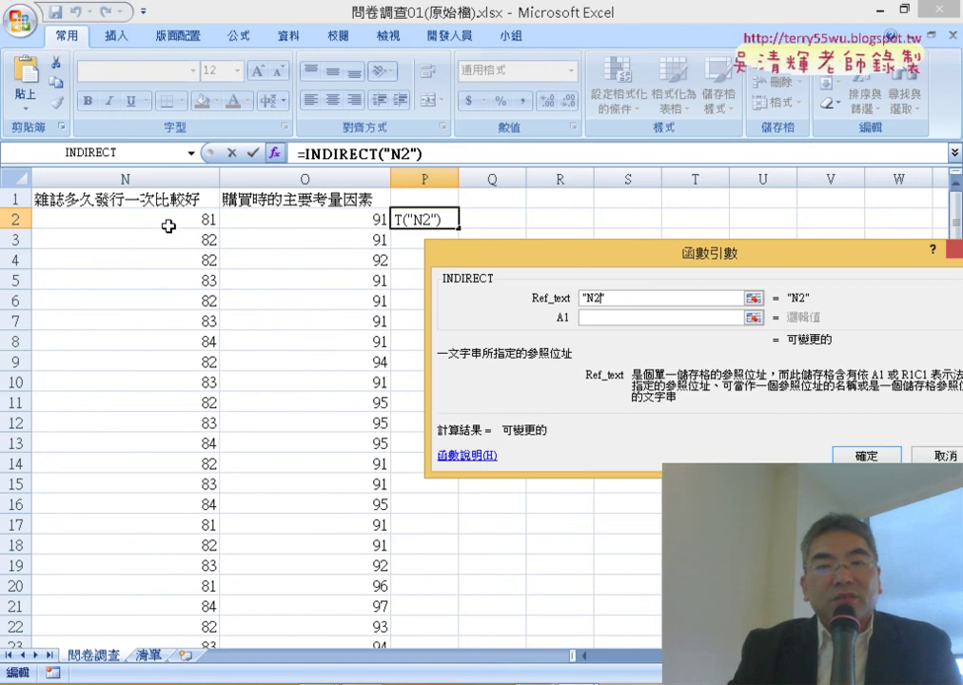
pyautogui.click(876, 455)
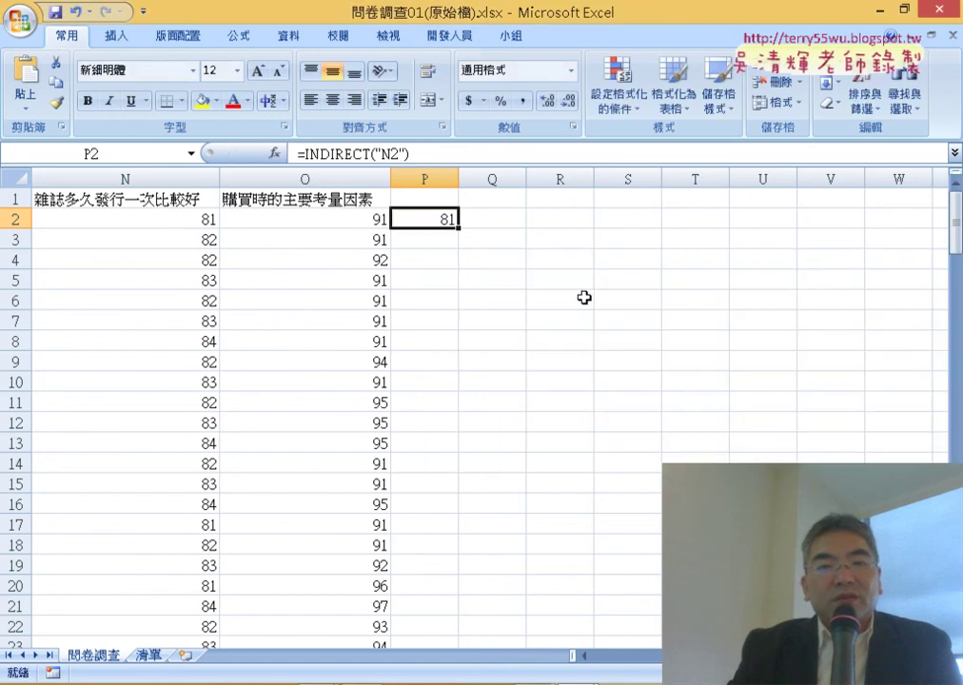
# Step: Widen column P to show the 81 result, then scroll back to column A
pyautogui.moveTo(455, 175); pyautogui.dragTo(497, 175)
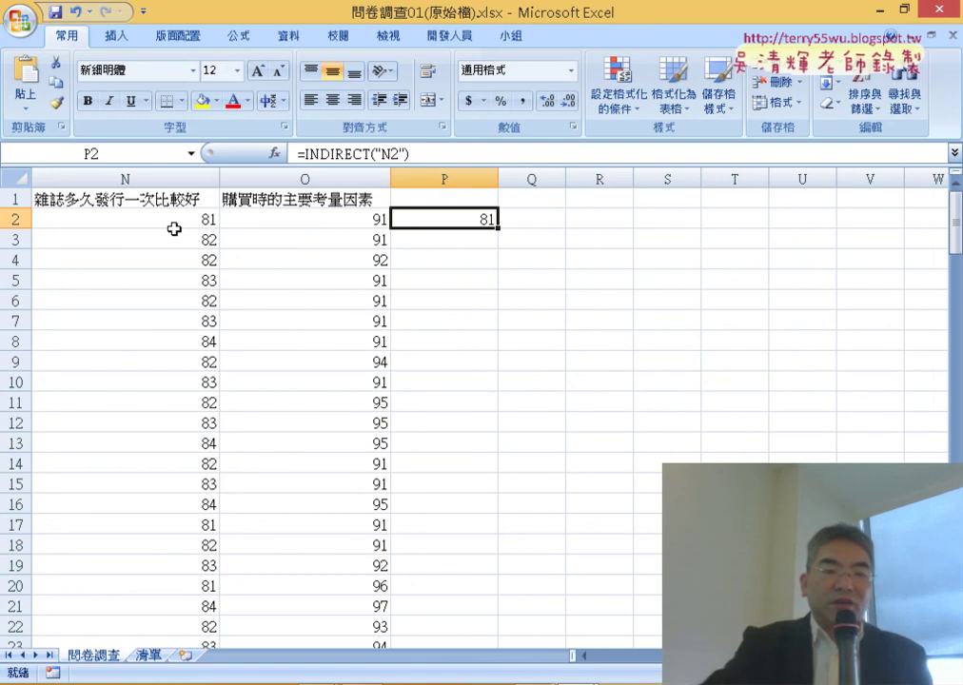
pyautogui.hotkey('ctrl', '2')
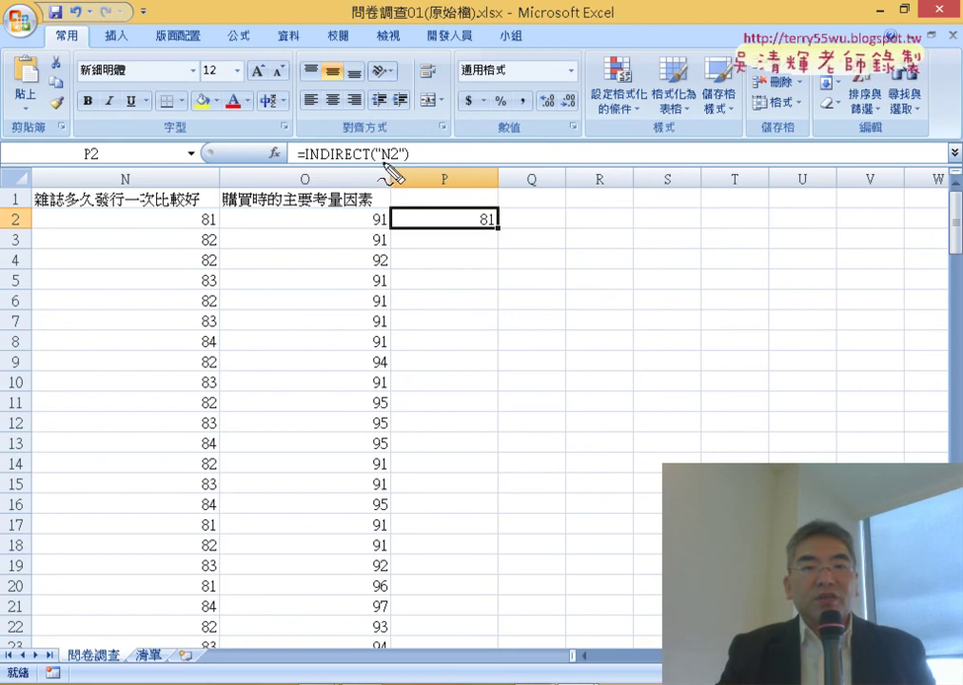
pyautogui.moveTo(381, 163); pyautogui.dragTo(399, 162)
pyautogui.moveTo(193, 207)
pyautogui.mouseDown()
pyautogui.moveTo(233, 234)
pyautogui.moveTo(443, 202)
pyautogui.moveTo(448, 190)
pyautogui.moveTo(472, 242)
pyautogui.mouseUp()
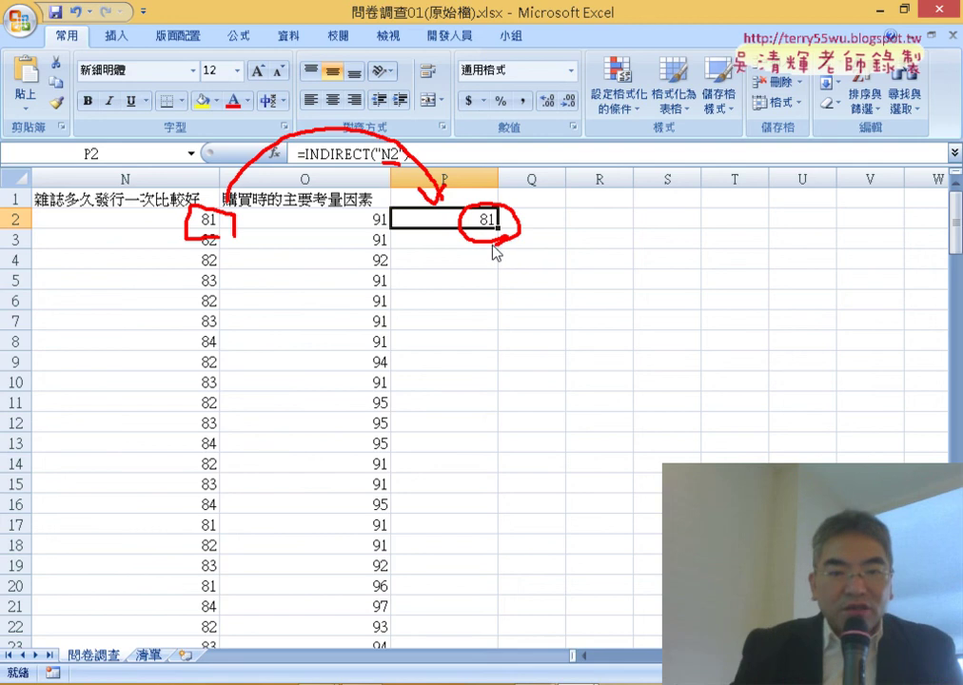
pyautogui.press('Escape')
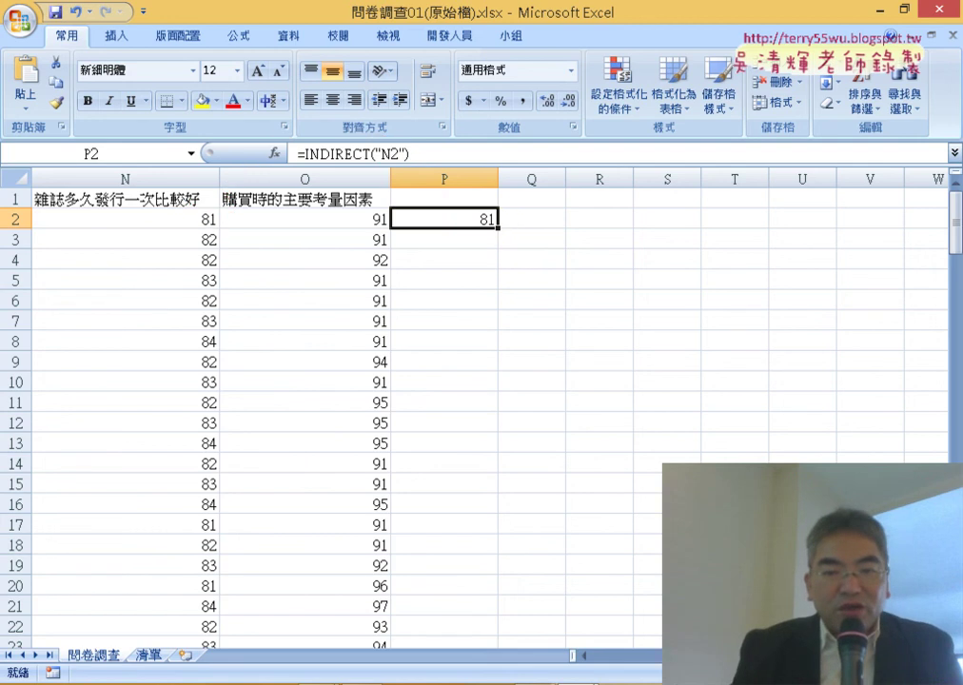
pyautogui.hscroll(-3, 353, 385)
pyautogui.hscroll(-5, 352, 386)
pyautogui.hscroll(-3, 352, 385)
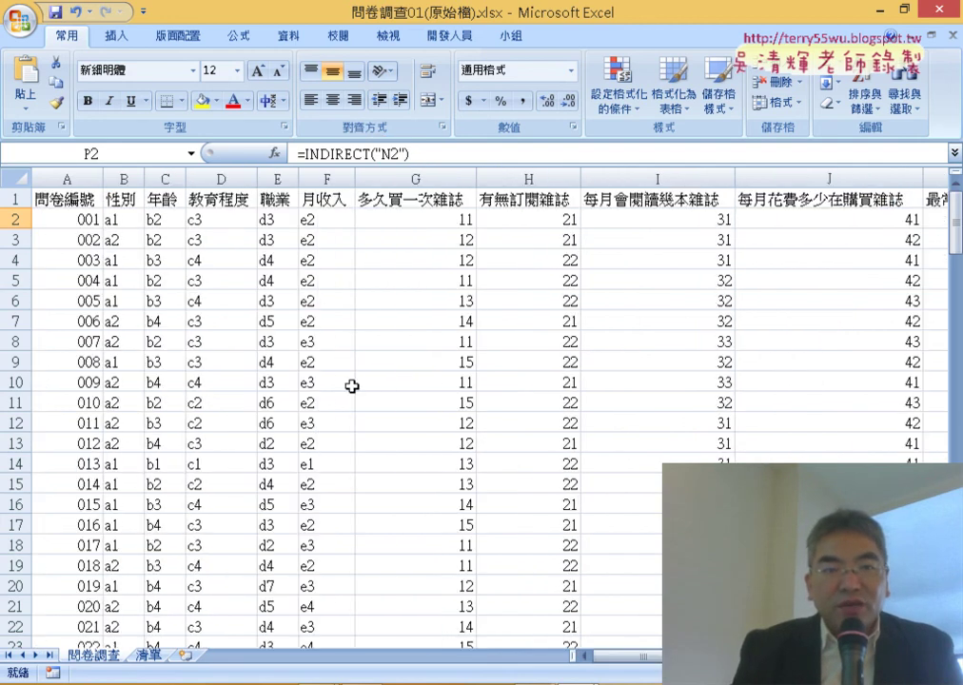
pyautogui.click(129, 221)
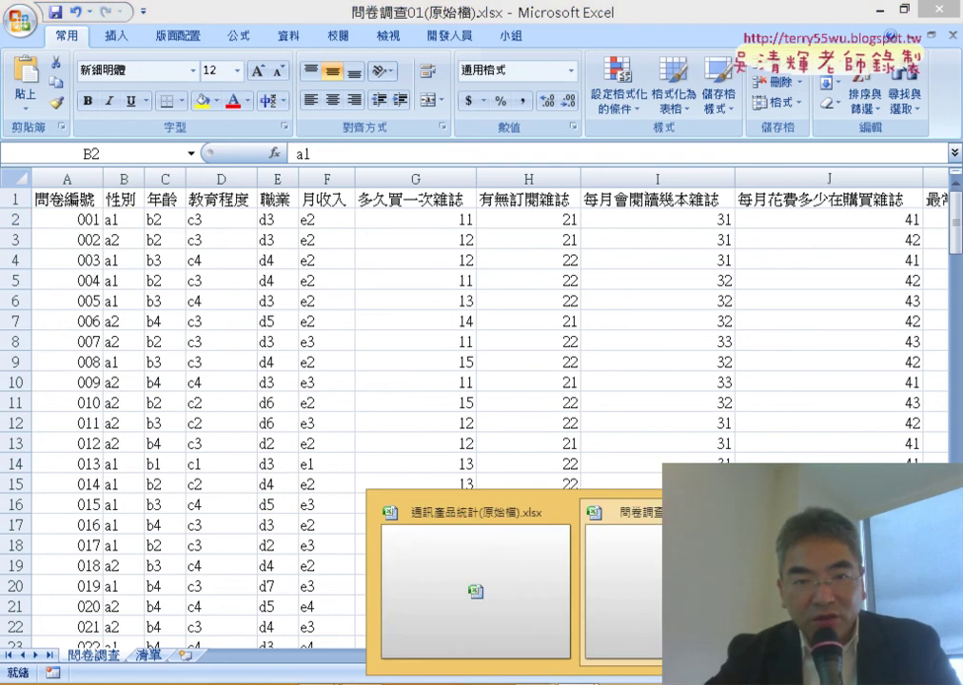
# Step: Bring the 通訊產品統計(原始檔).xlsx workbook with the 通訊產品報表 pivot chart forward
pyautogui.click(514, 628)
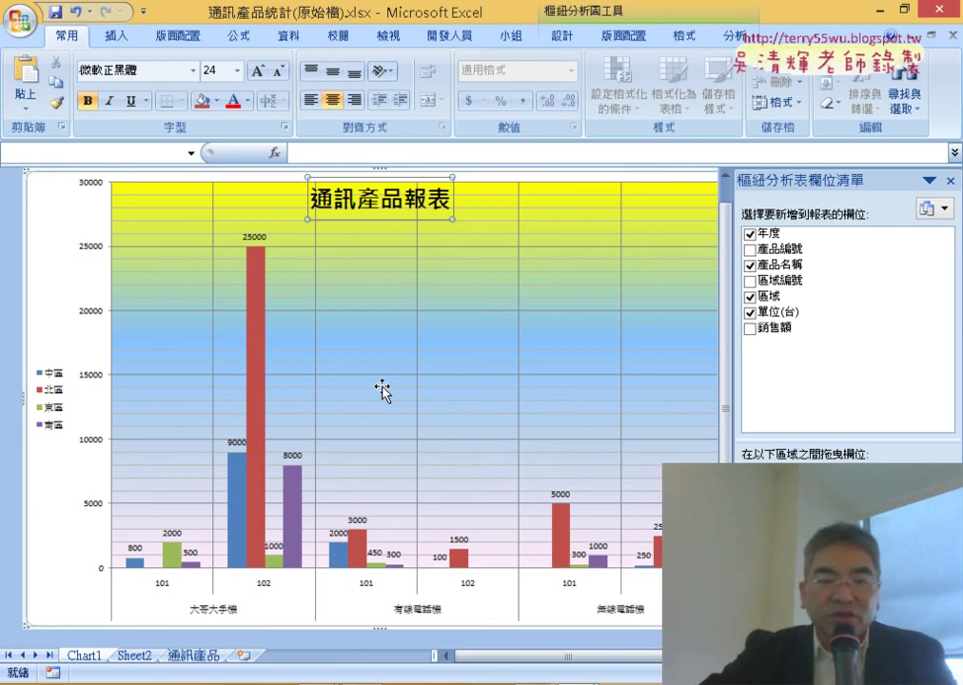